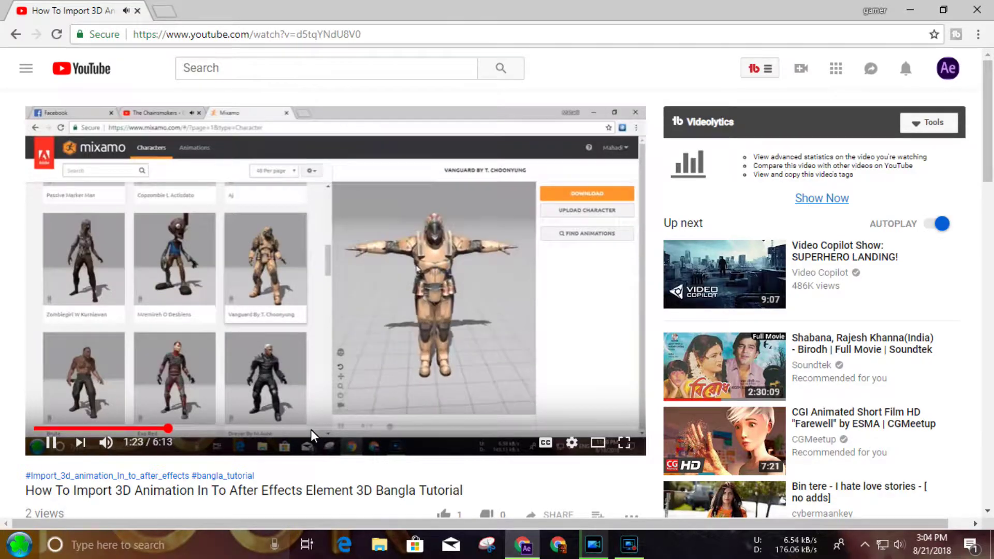
- Skip along the Element 3D tutorial's progress bar to the Sequence Import Preferences section
left_click(274, 427)
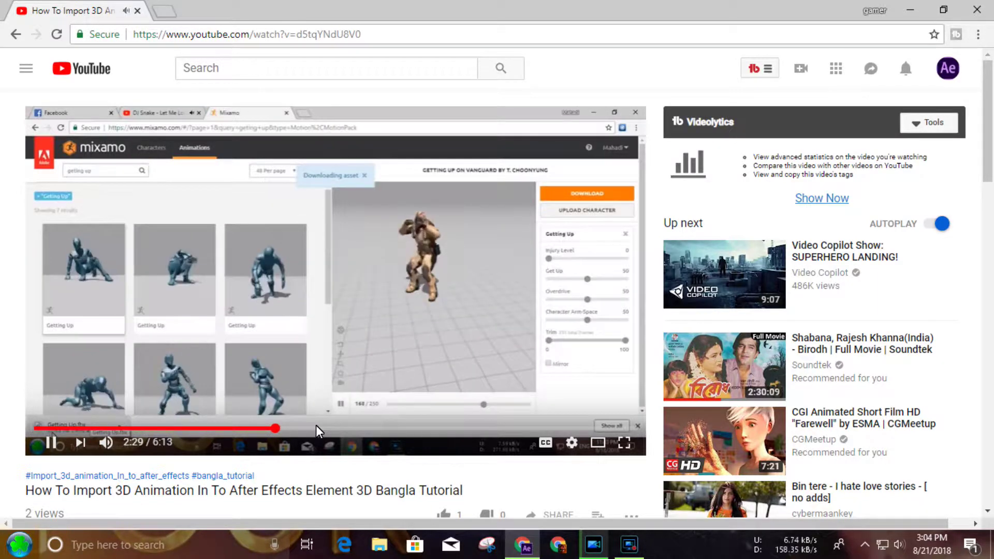
left_click(392, 428)
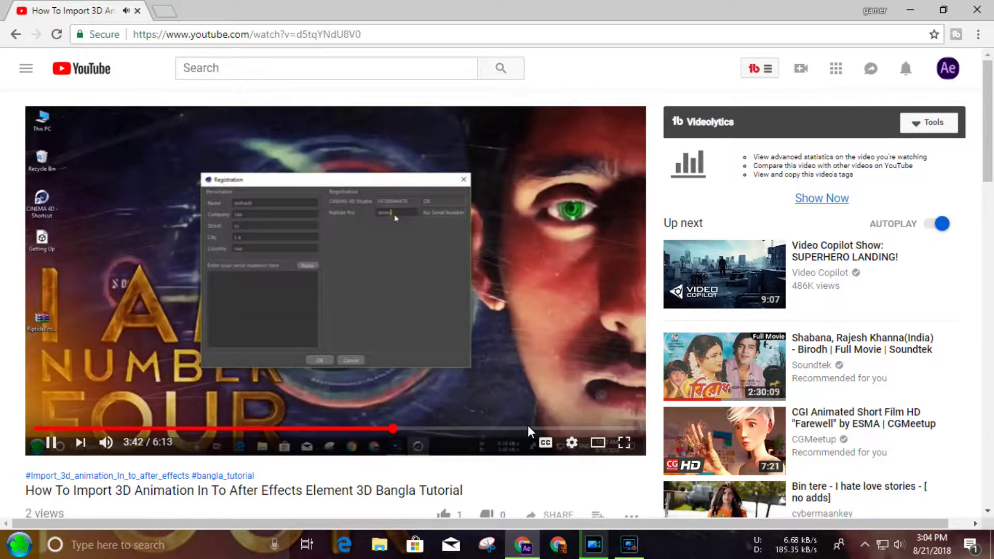
left_click(523, 429)
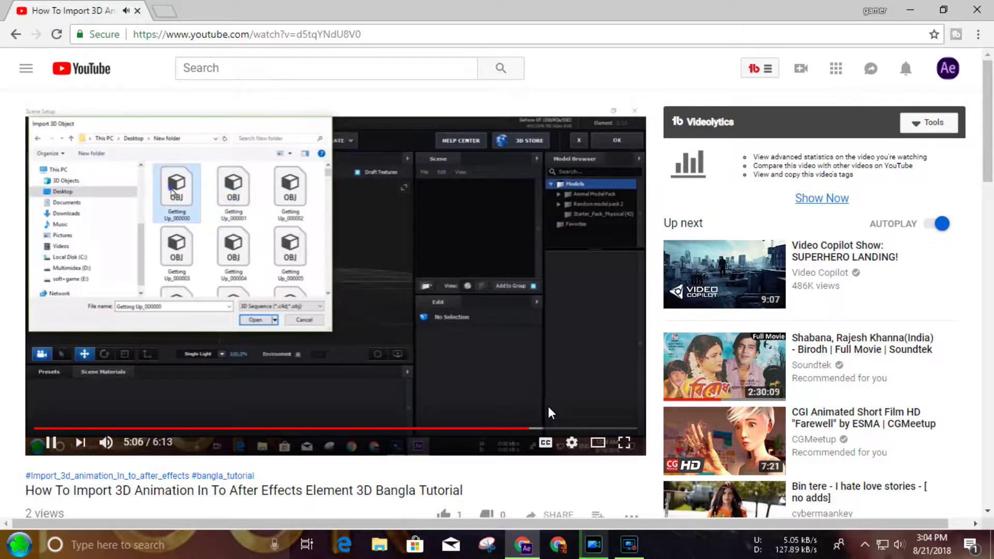
left_click(461, 428)
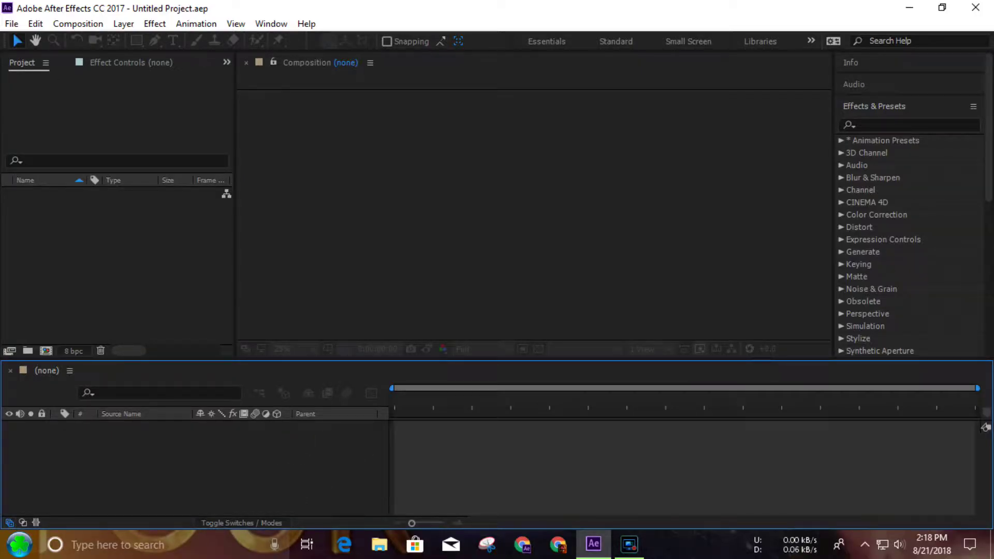
- Import IMG_8106.MOV from the desktop and create a composition from it
left_click(908, 7)
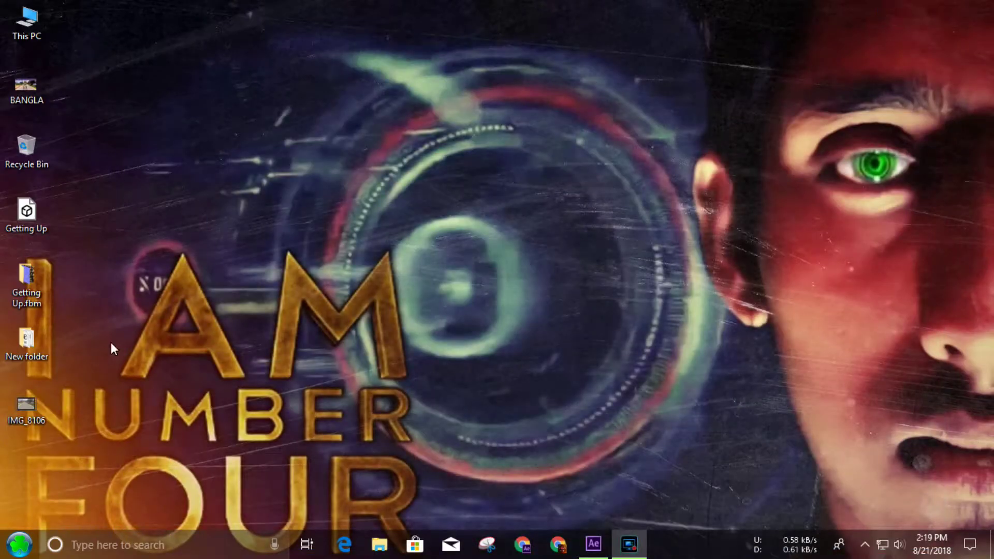
left_click_drag(545, 438, 139, 308)
left_click_drag(77, 194, 46, 350)
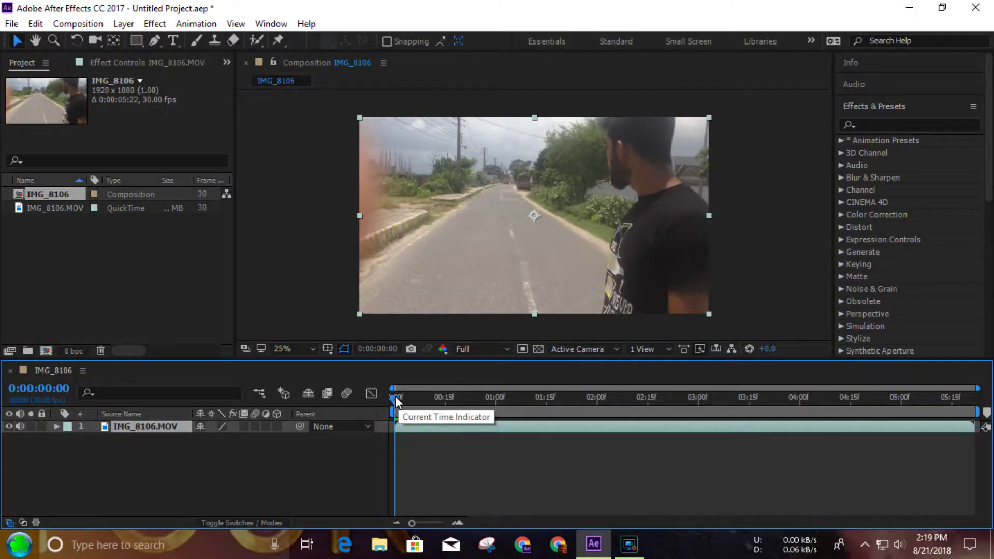
- Preview the opening seconds of the IMG_8106 composition and return to the first frame
key("space")
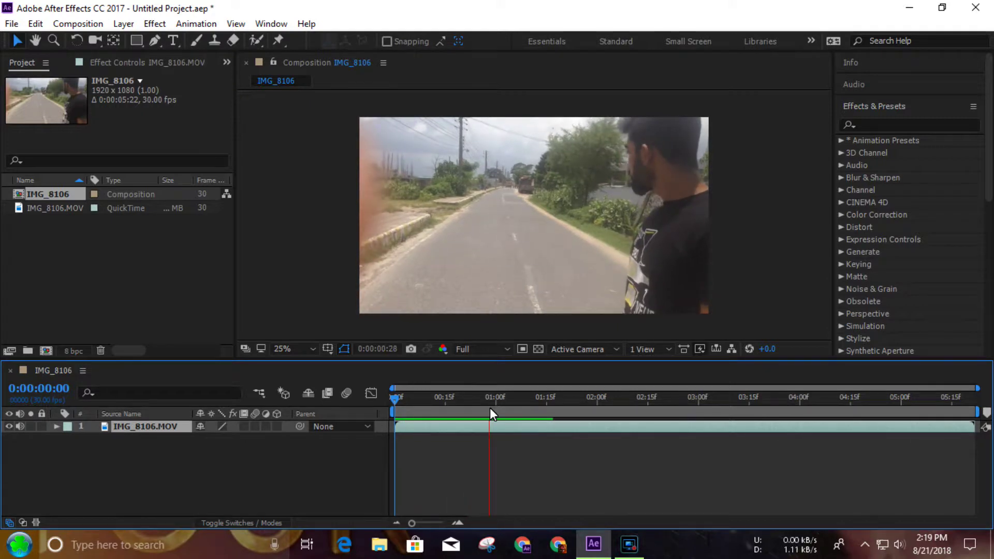
key("space")
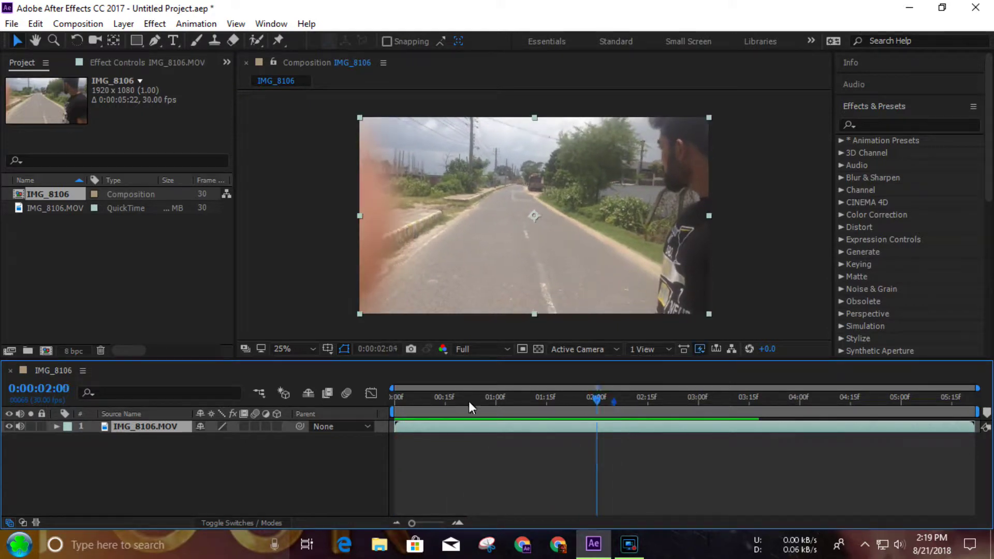
key("Home")
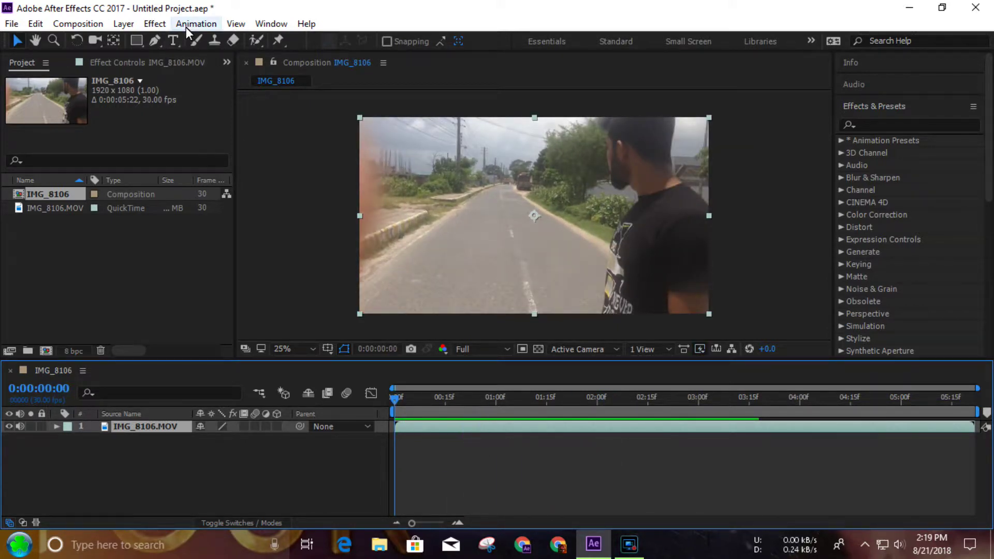
- Apply the 3D Camera Tracker to IMG_8106.MOV and let it analyze and solve
left_click(195, 24)
left_click(253, 280)
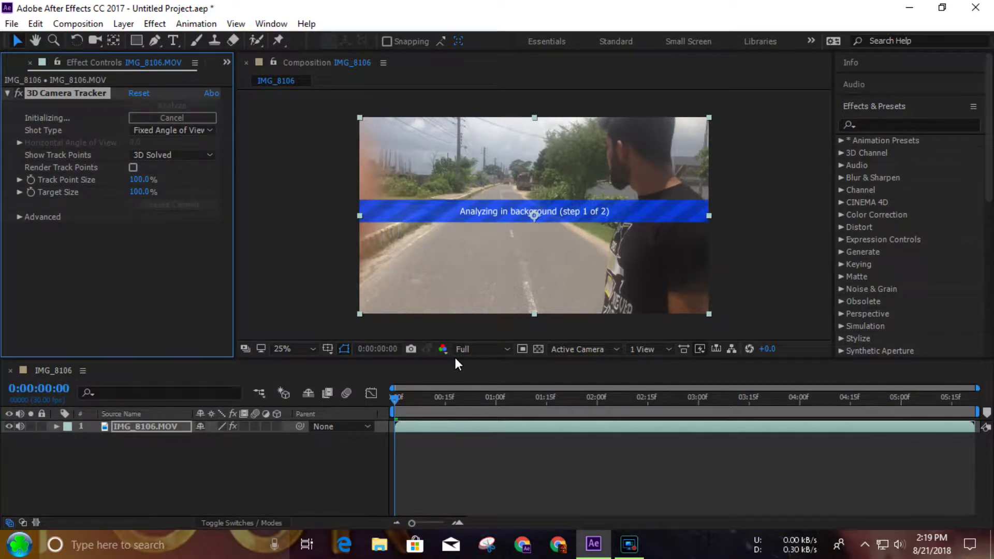
left_click_drag(457, 359, 456, 389)
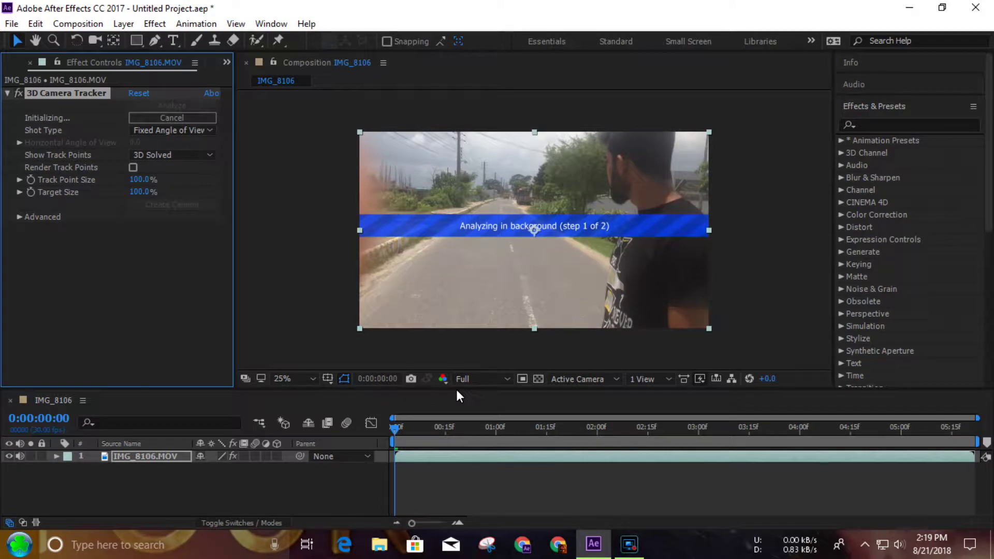
key("period")
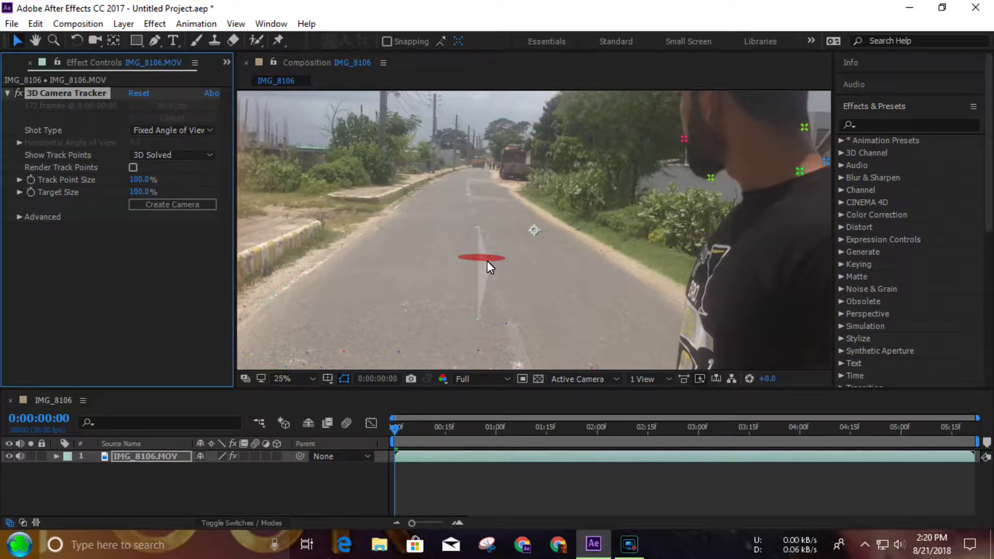
key("comma")
key("period")
key("comma")
- Scrub to 0:00:02:06, play the footage and show the track points to check the solve
left_click_drag(396, 429, 617, 428)
key("period")
key("space")
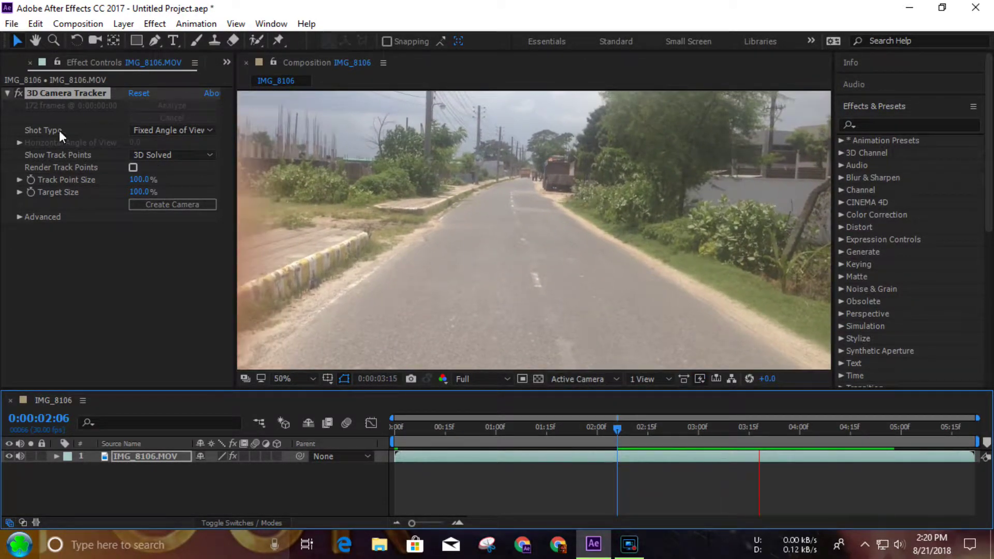
left_click(67, 95)
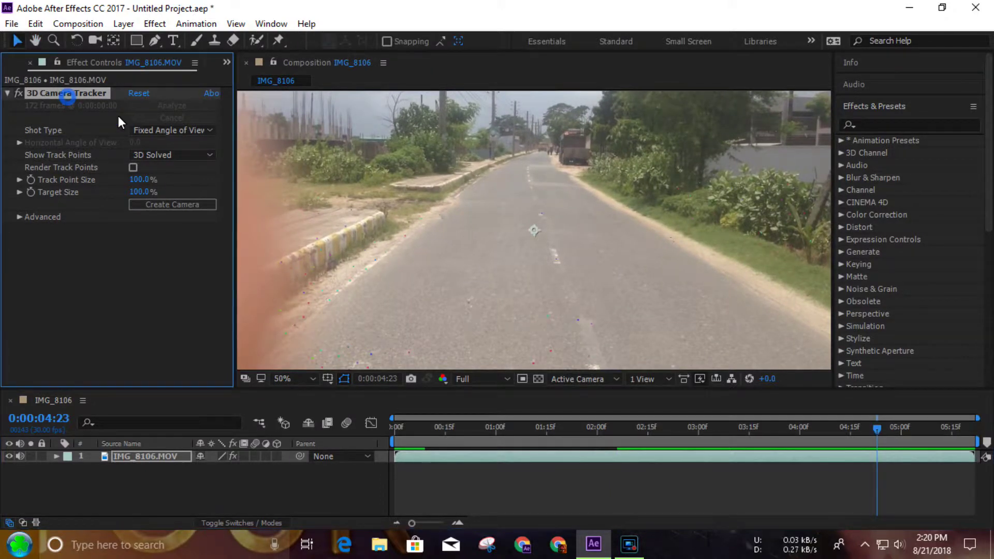
left_click_drag(874, 431, 370, 417)
scroll(454, 321, "down", 2)
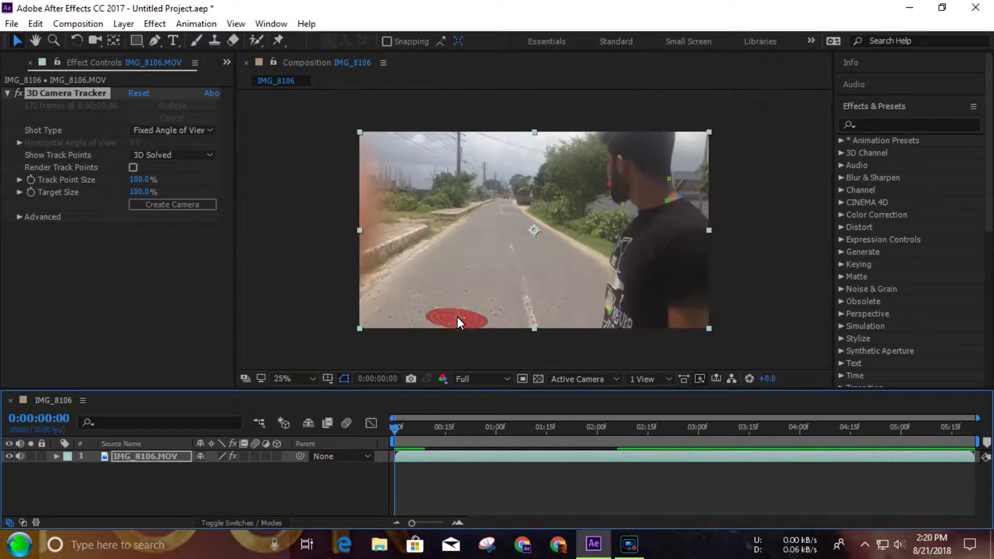
- Create a new 1920x1080 solid layer named 'element' above IMG_8106.MOV
right_click(144, 479)
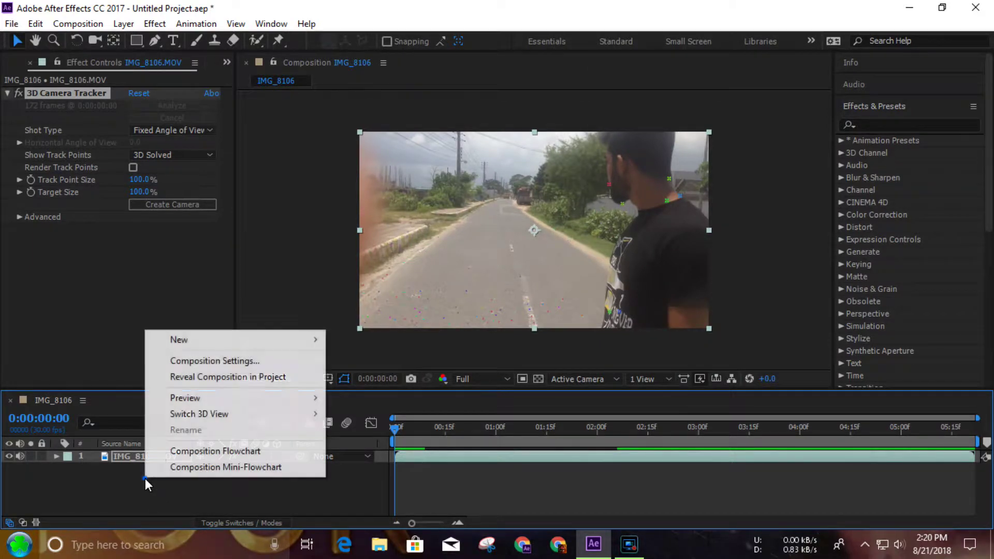
mouse_move(211, 344)
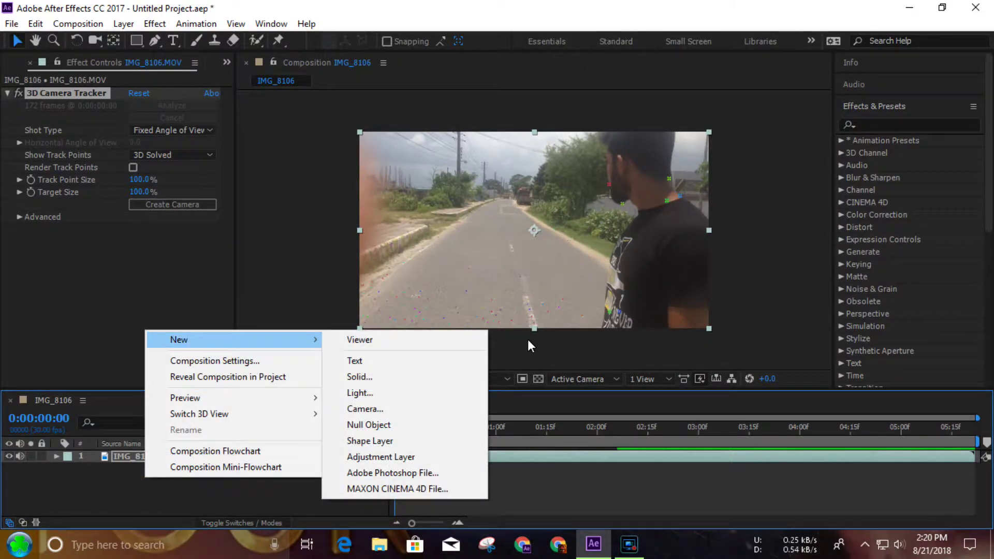
left_click(430, 371)
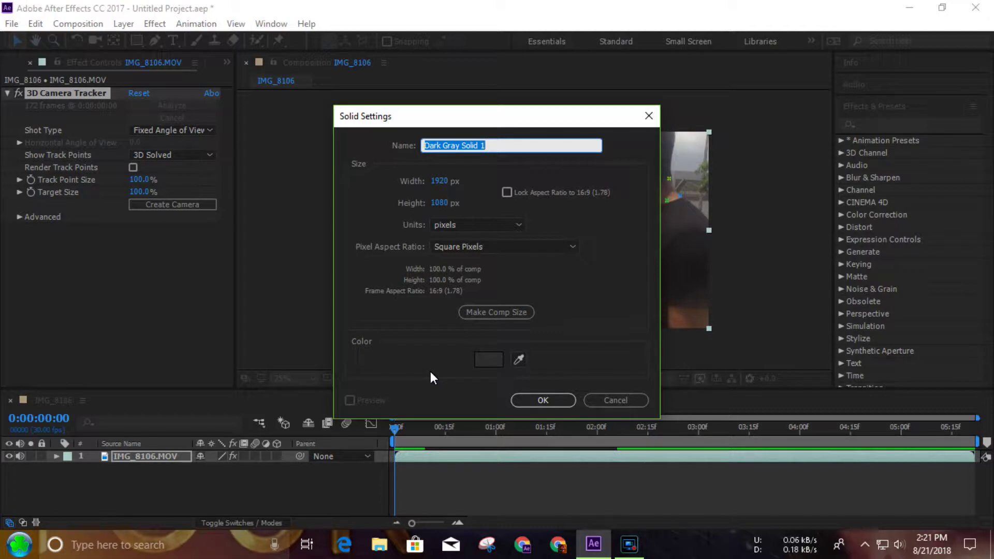
type("element")
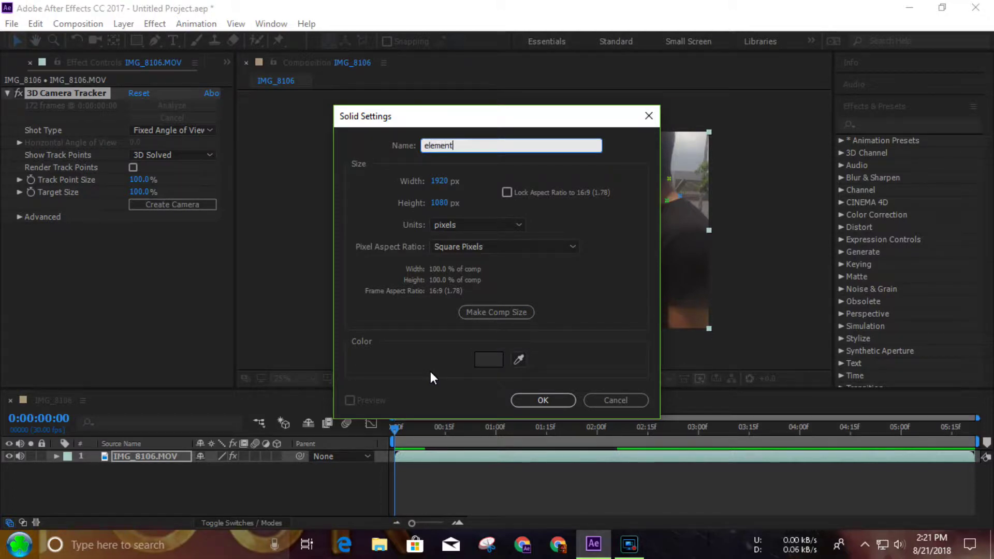
key("Return")
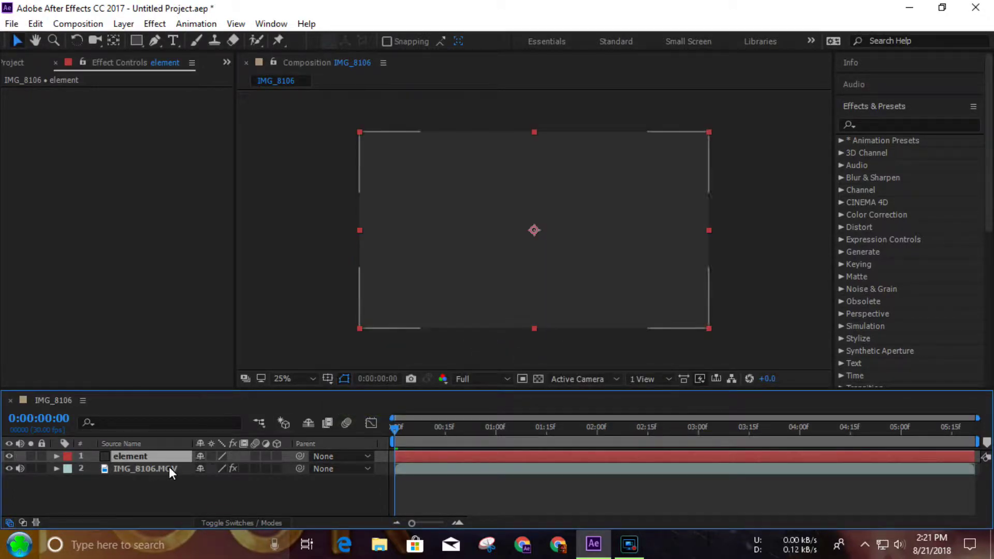
- Search 'ele' in Effects & Presets and drag Video Copilot Element onto the element solid
left_click(888, 124)
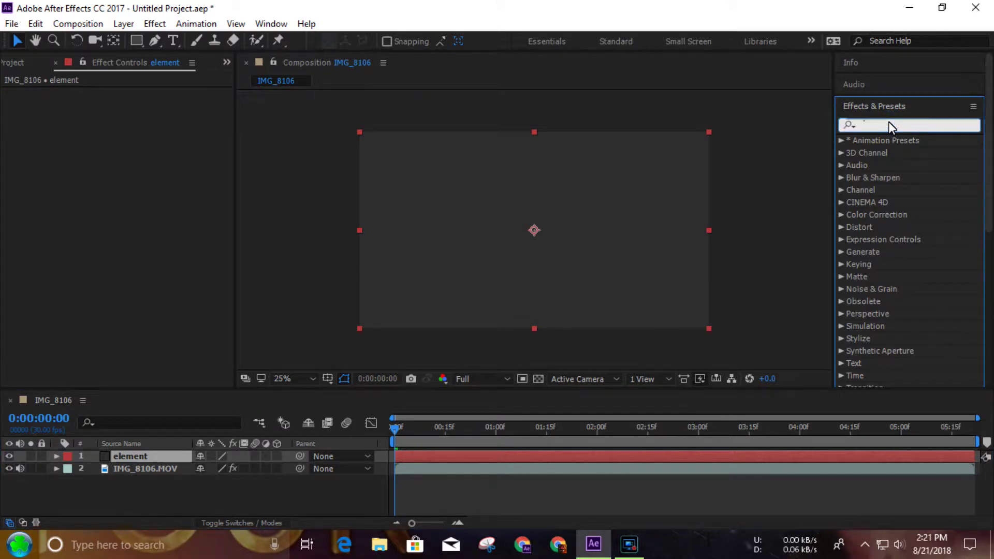
type("ele")
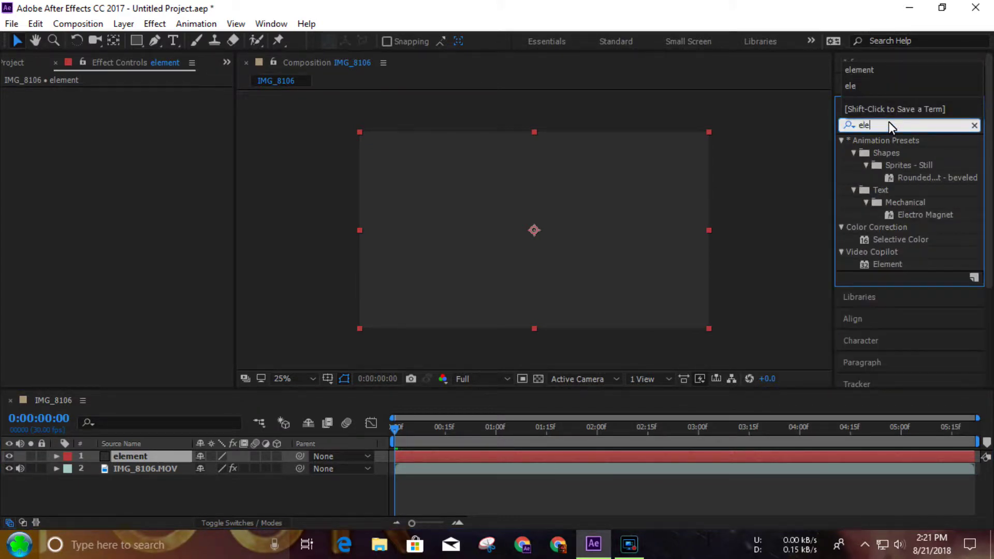
left_click_drag(893, 269, 479, 458)
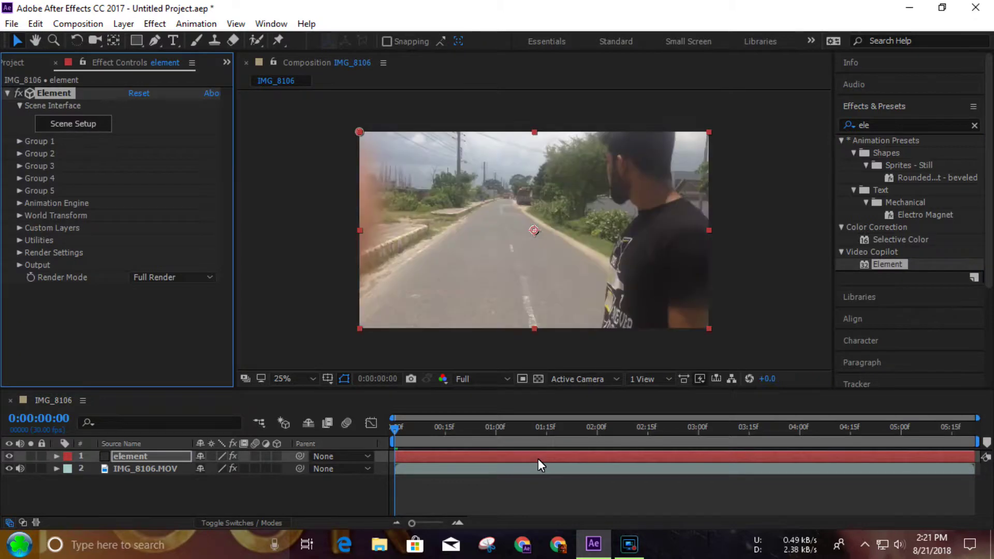
- In Scene Setup, import Getting Up_000000 from Desktop > New folder as a 3D sequence
left_click(76, 124)
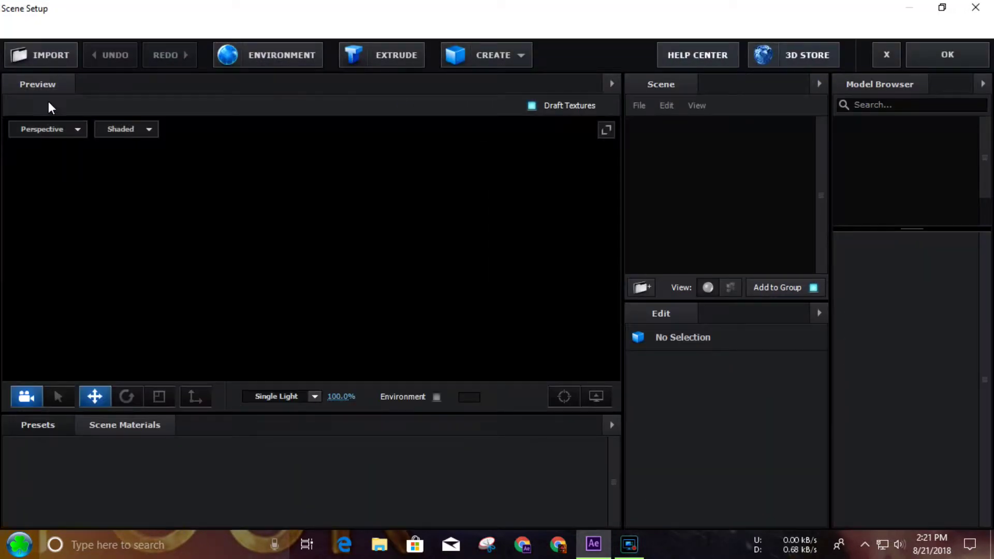
left_click(21, 27)
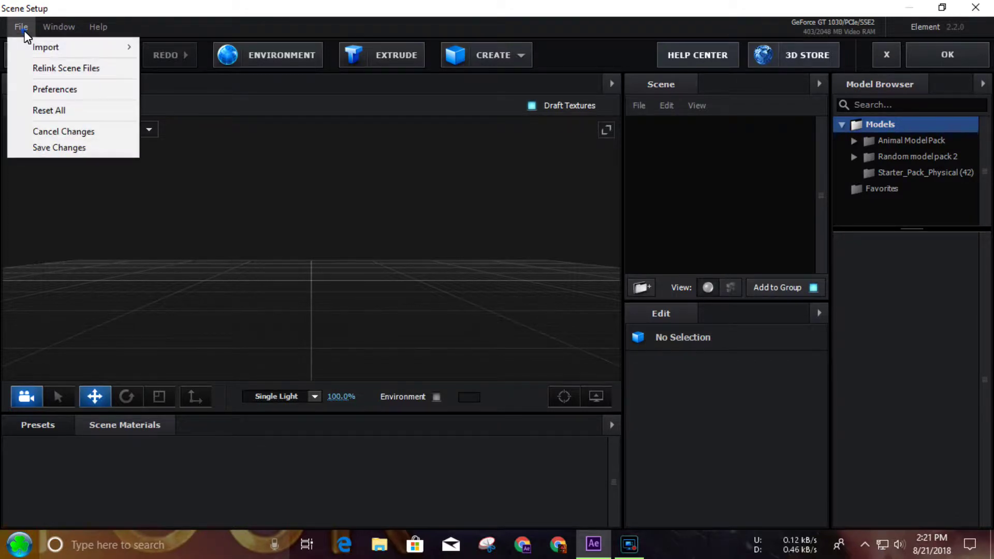
mouse_move(66, 51)
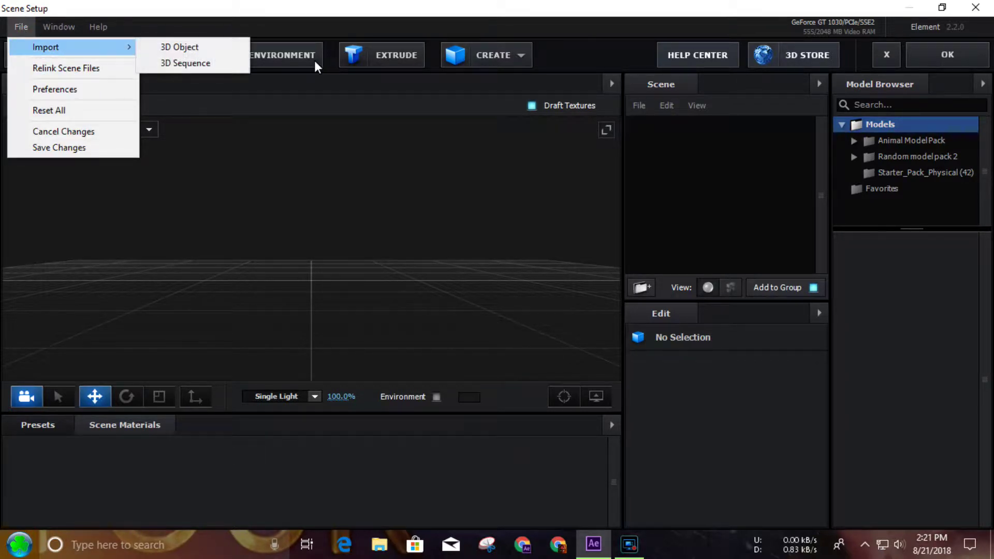
left_click(199, 63)
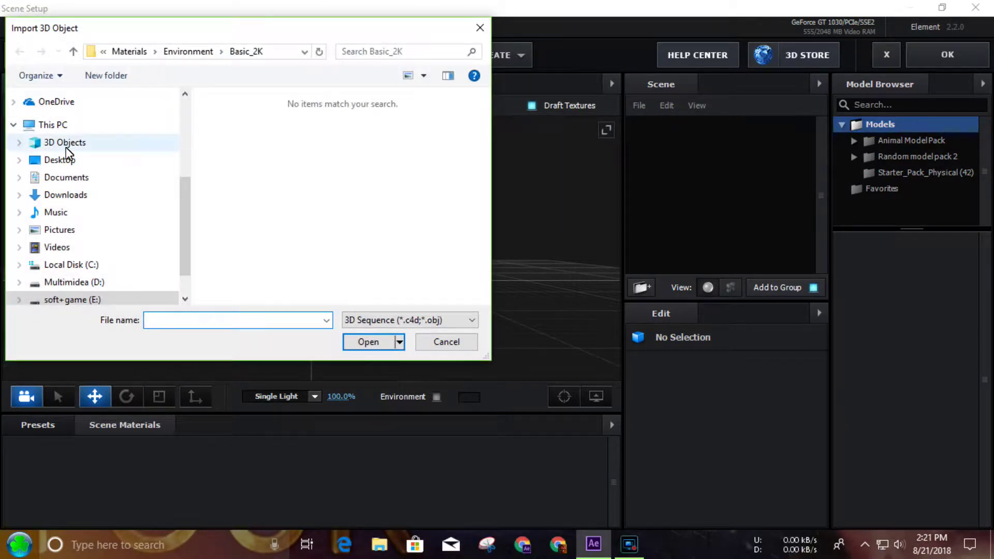
left_click(68, 160)
double_click(314, 151)
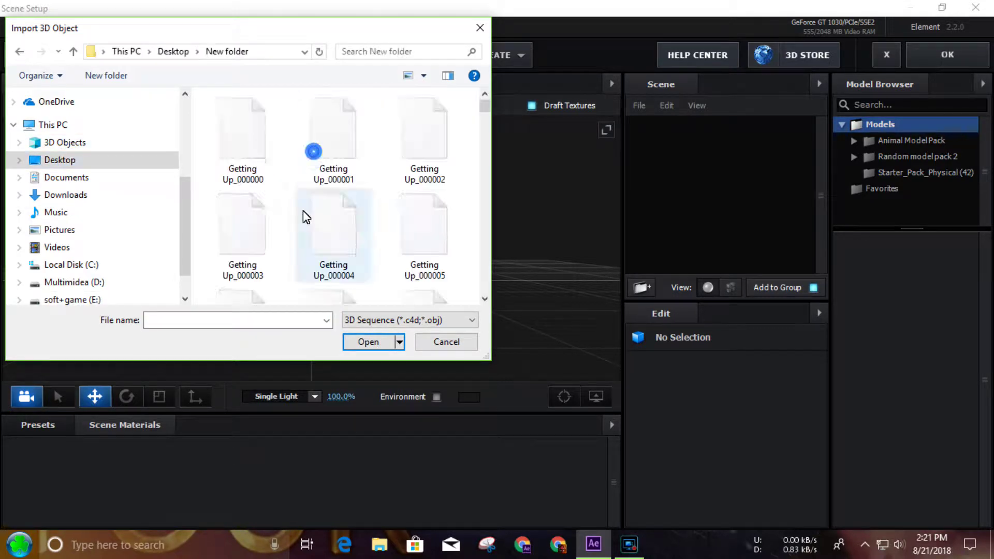
left_click(248, 133)
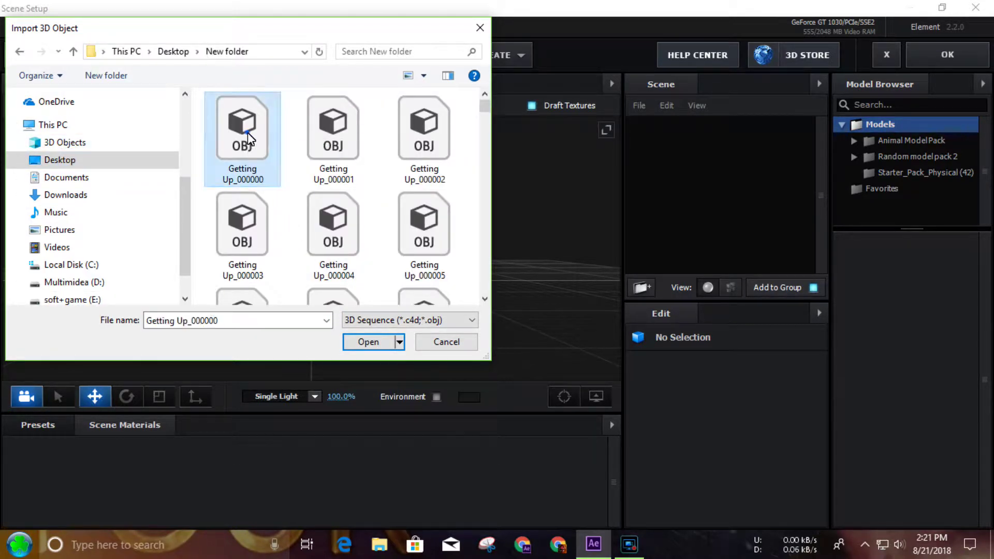
double_click(247, 132)
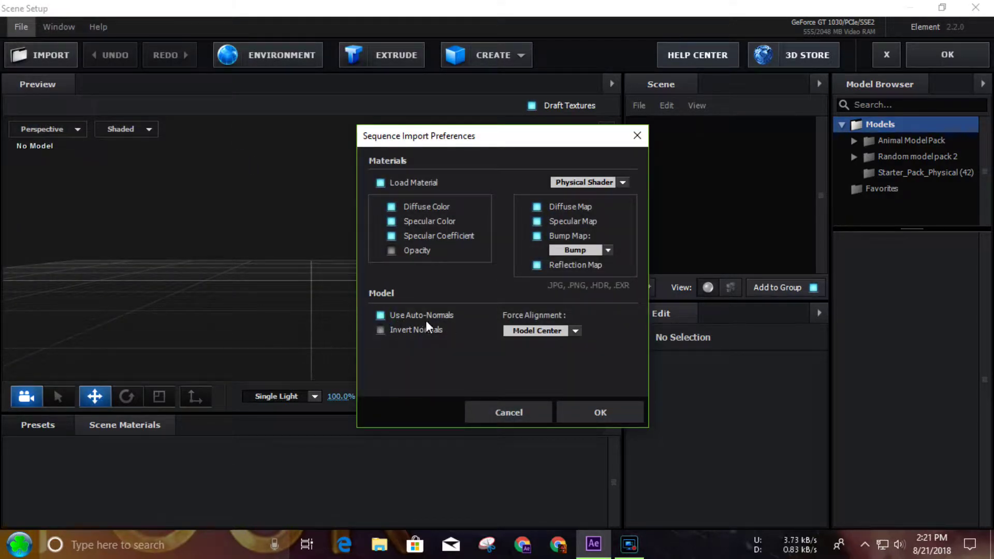
- Accept the sequence import and raise the baked animation Start Frame from 1 to 168
left_click(594, 411)
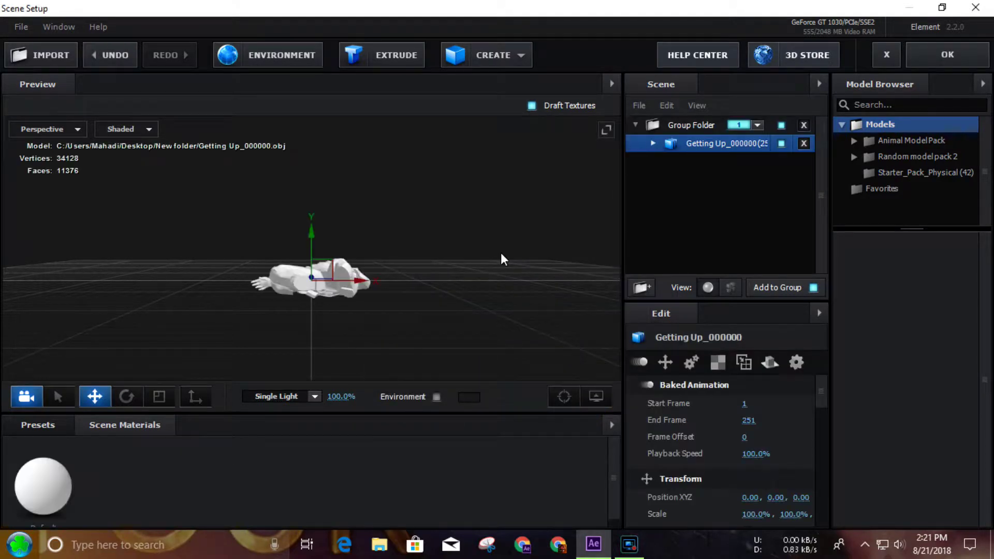
left_click_drag(375, 251, 366, 284)
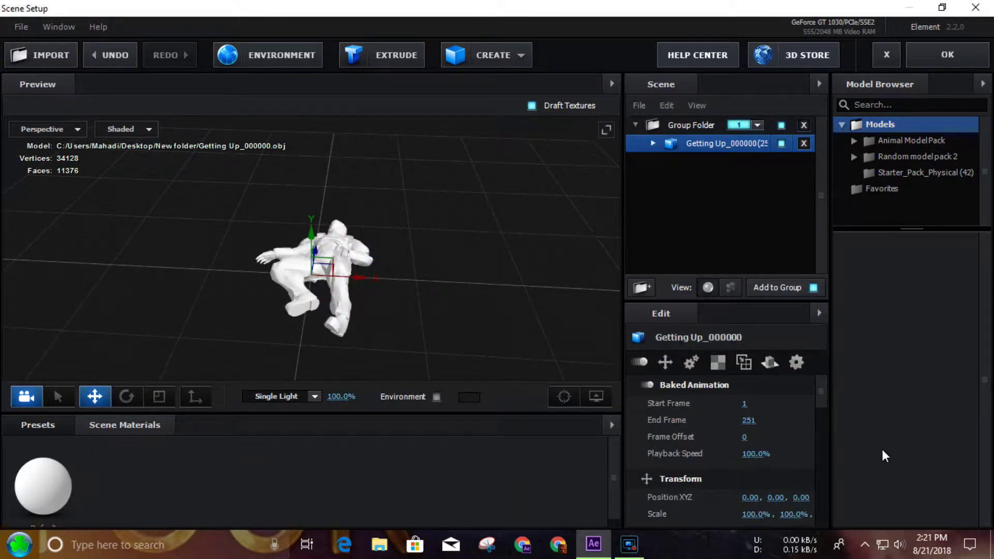
left_click_drag(746, 406, 812, 424)
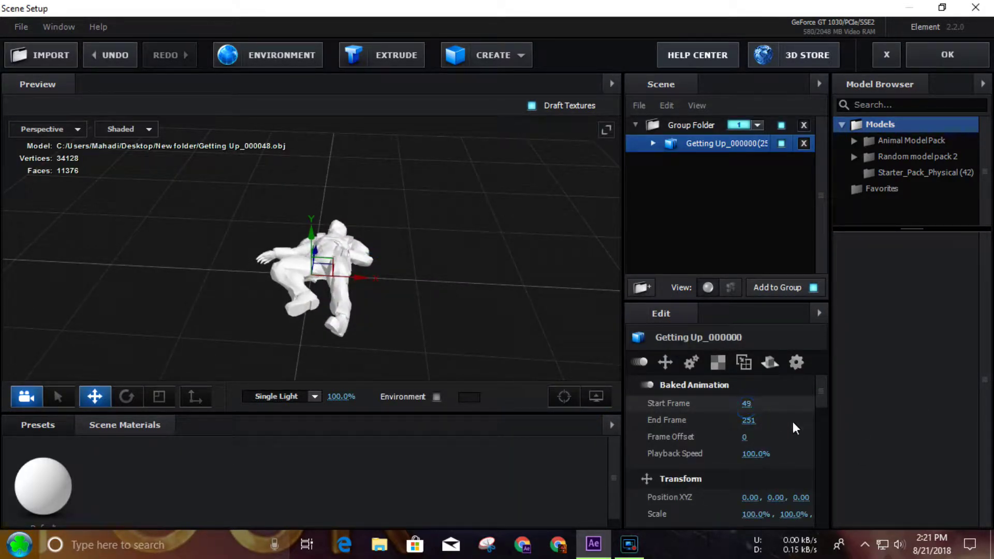
left_click_drag(746, 403, 470, 277)
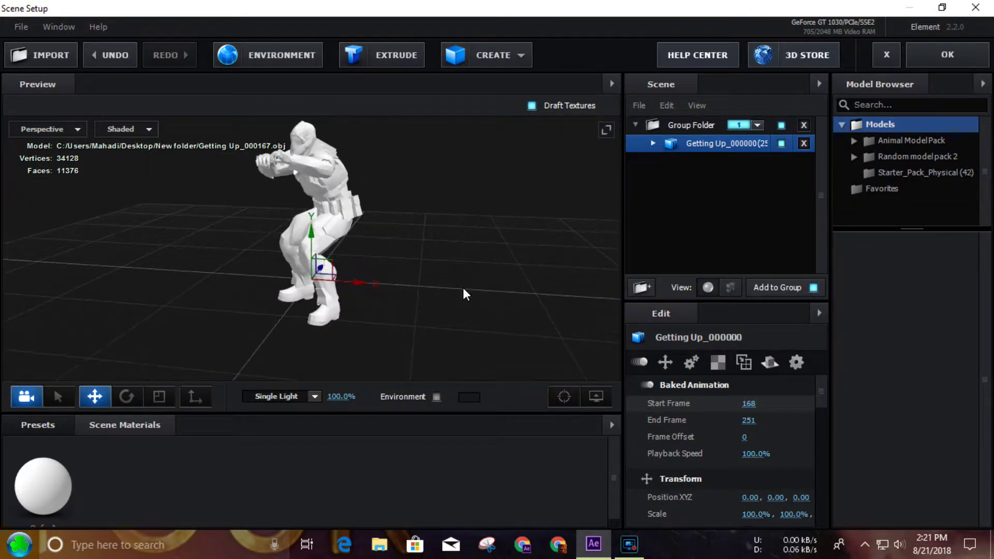
left_click_drag(290, 167, 271, 221)
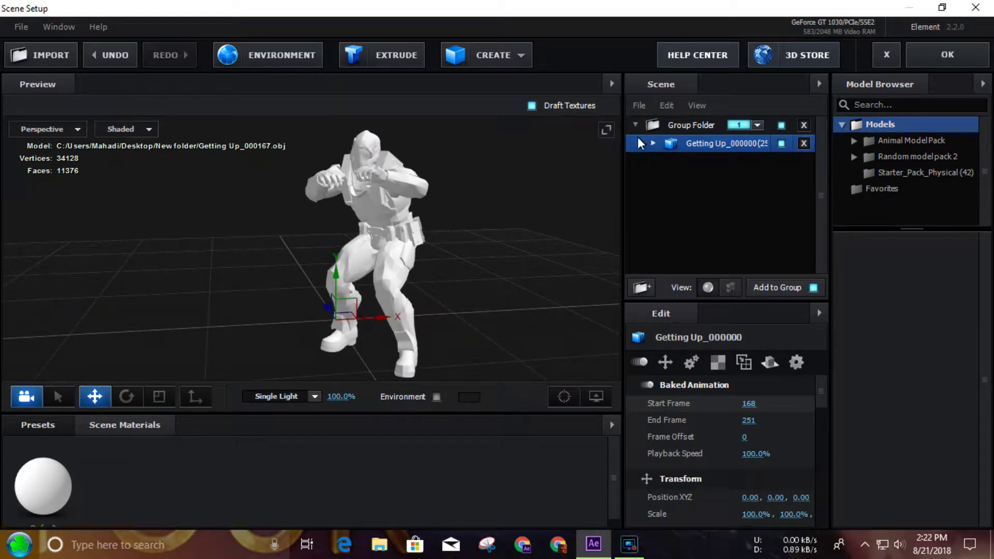
- Select the model's Default material and load vanguard_diffuse.png as its diffuse texture
left_click(653, 143)
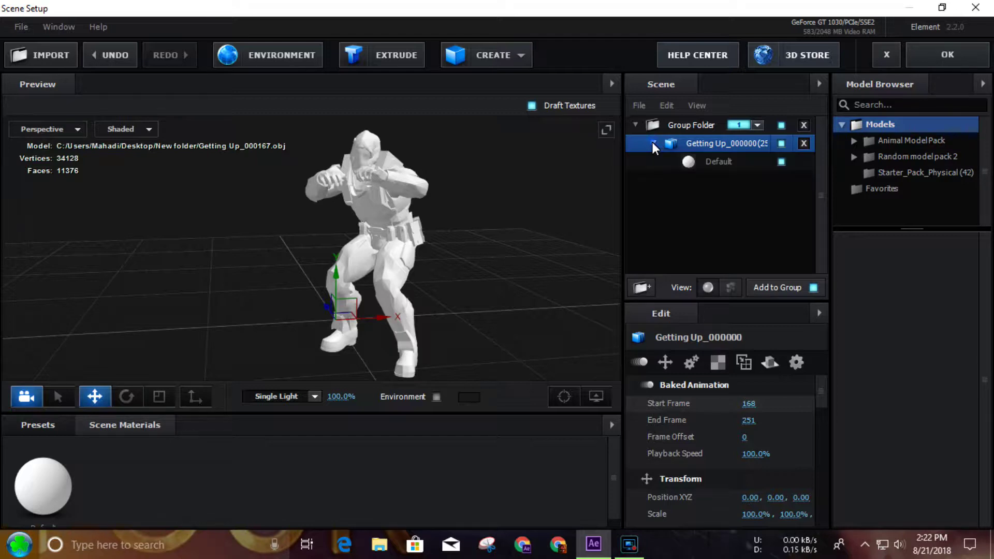
left_click(697, 161)
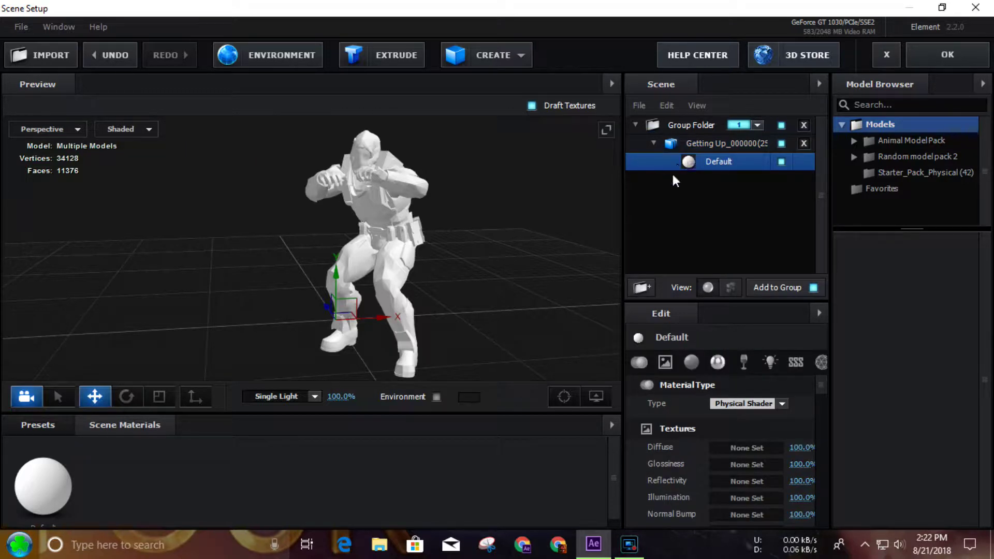
left_click(742, 449)
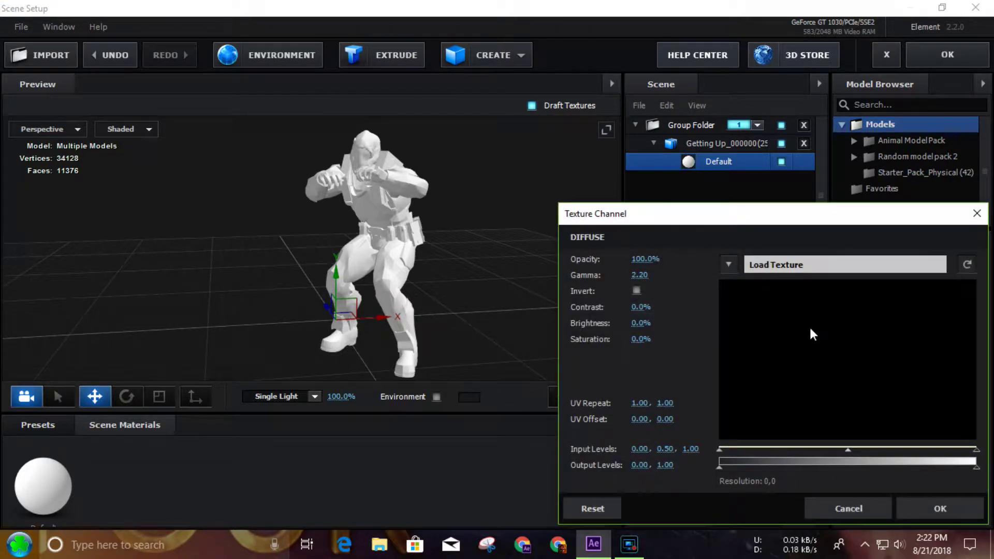
left_click(831, 261)
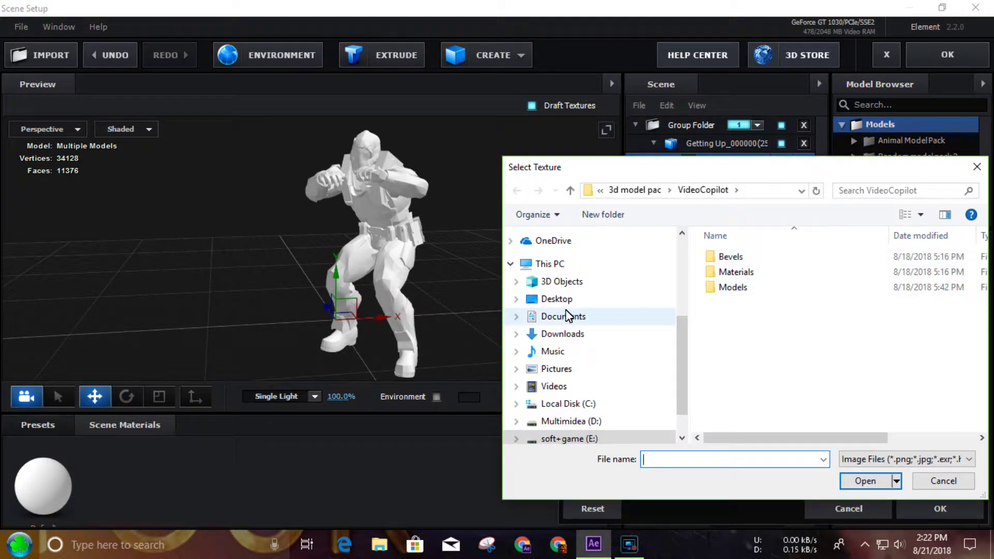
left_click(556, 299)
double_click(741, 271)
double_click(727, 260)
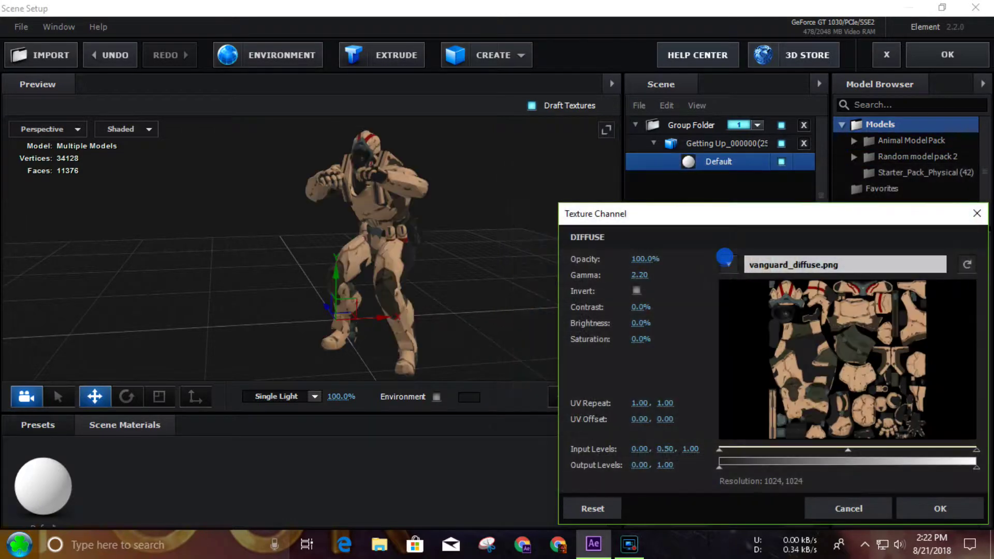
left_click(958, 514)
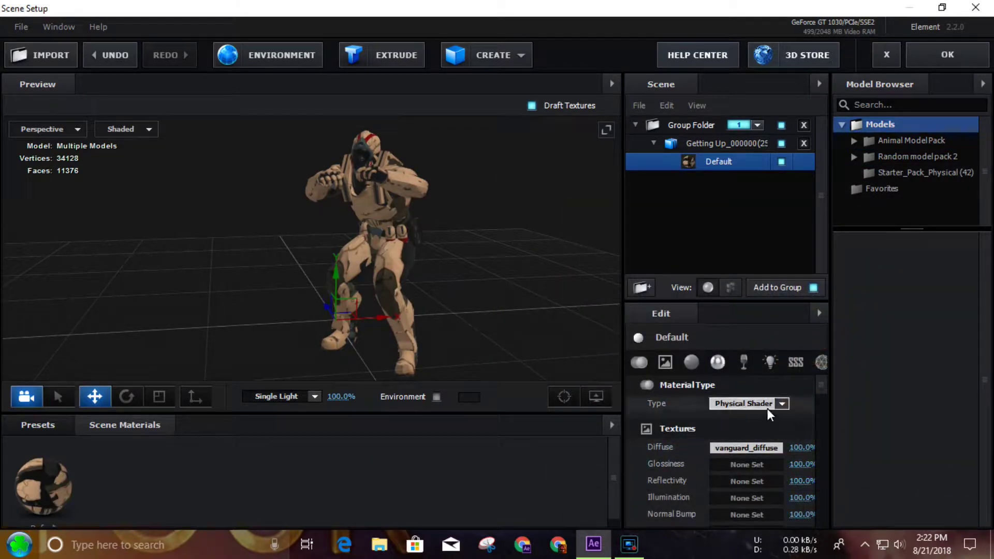
- Switch the material to Standard Shader, load vanguard_specular, and lower the specular amount
left_click(732, 404)
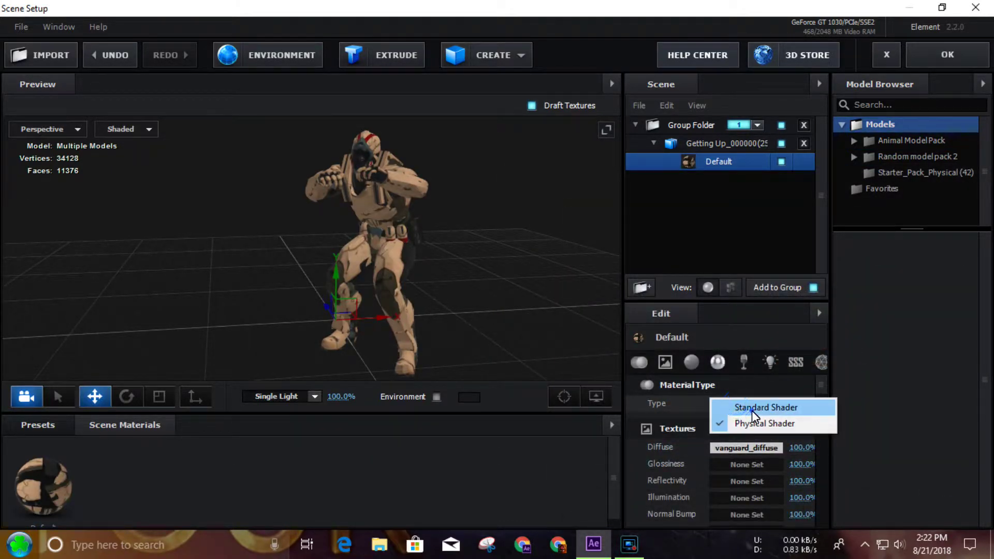
left_click(751, 407)
scroll(750, 431, "down", 1)
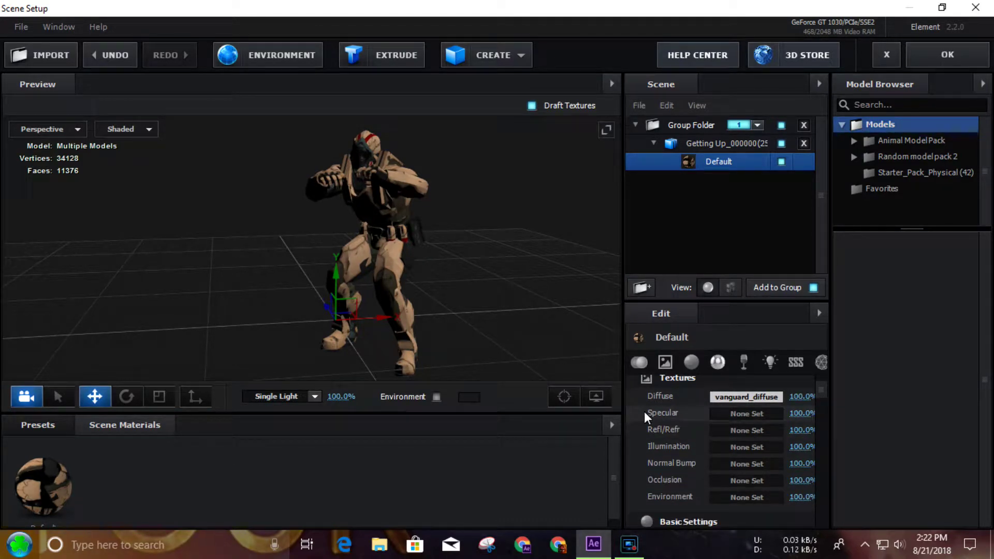
left_click(761, 416)
left_click(811, 265)
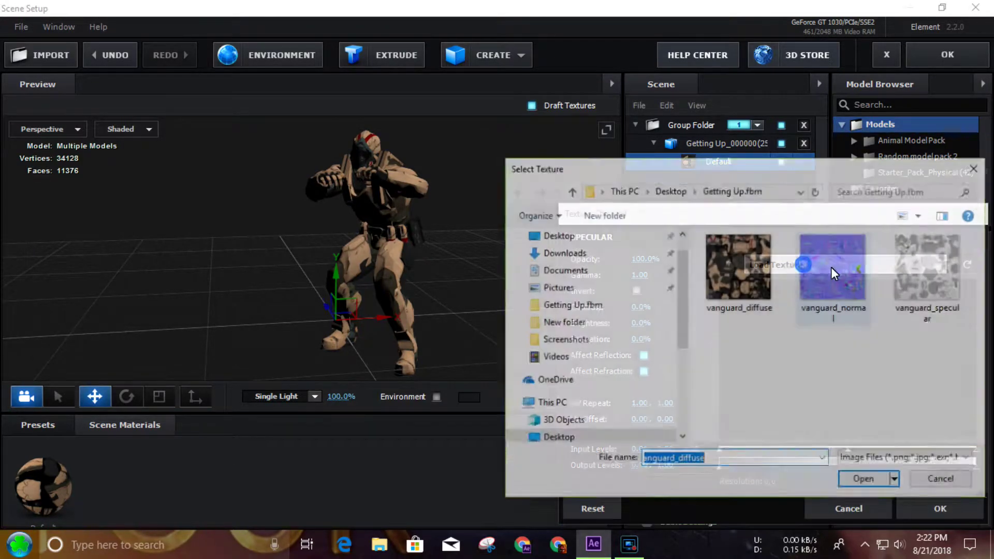
double_click(950, 274)
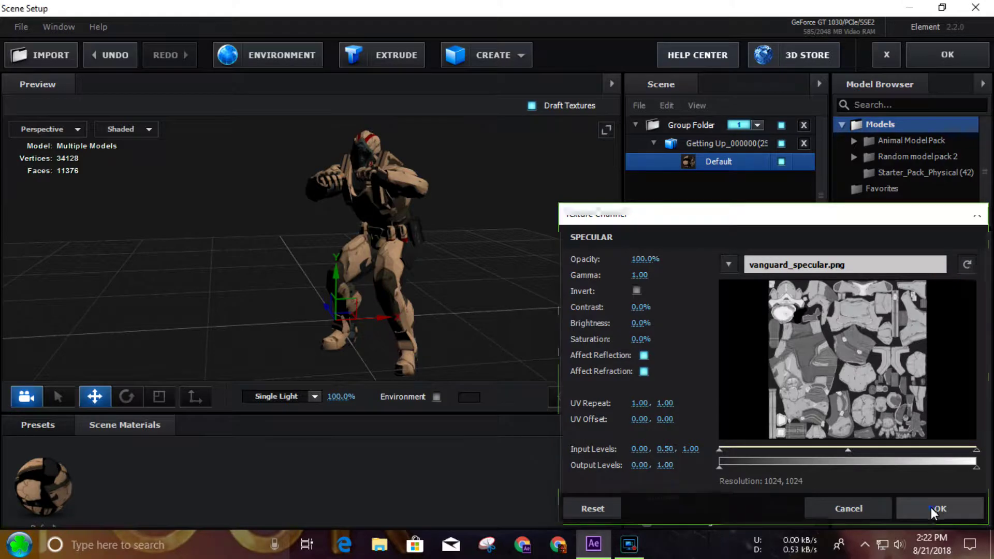
left_click(938, 509)
left_click_drag(804, 417, 739, 414)
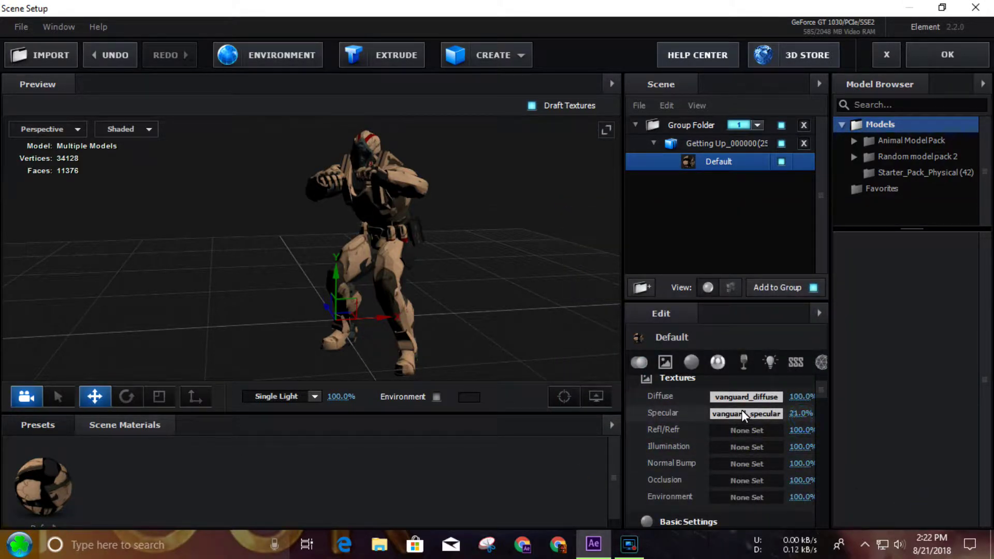
- Load vanguard_normal as the Default material's normal bump map
left_click(737, 462)
left_click(798, 268)
double_click(821, 281)
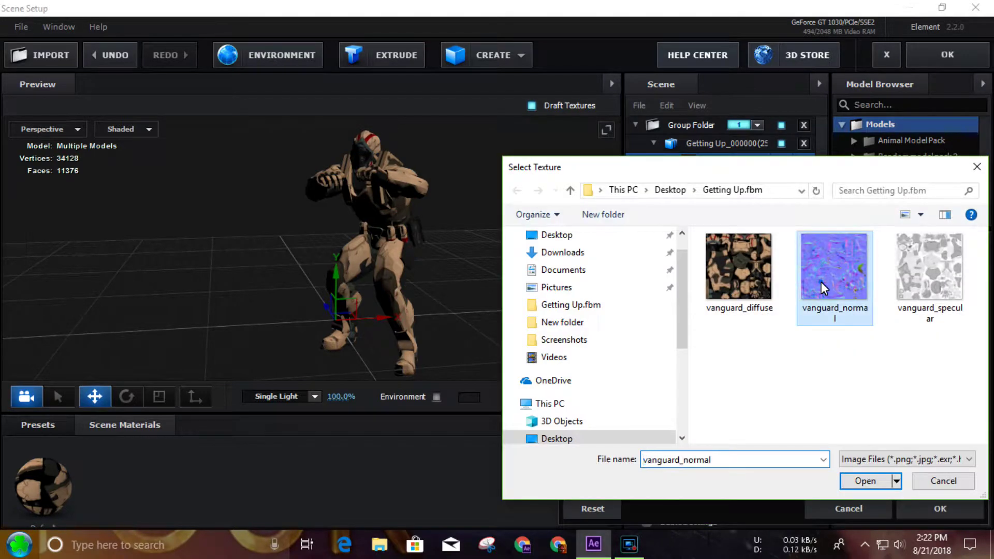
left_click(938, 510)
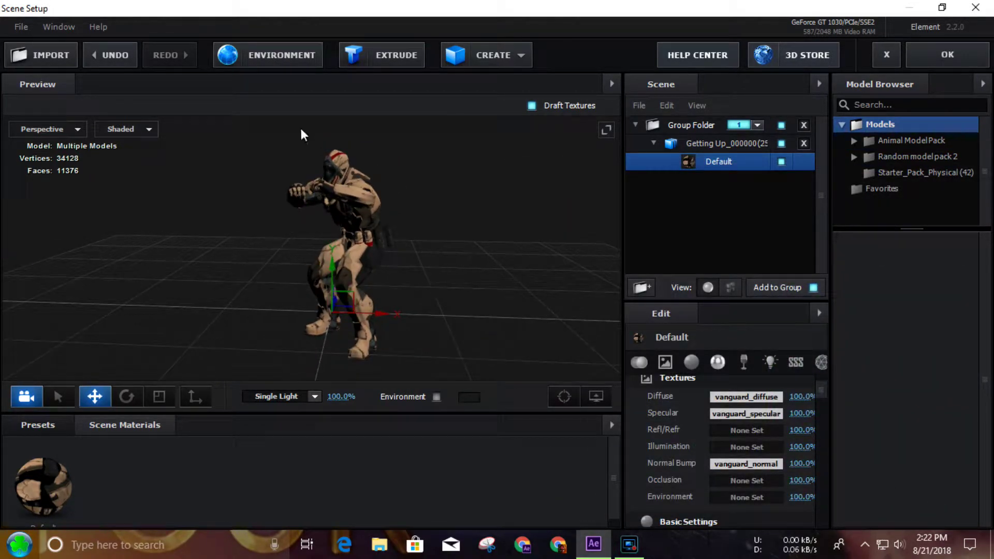
- Load Basic_2K_10 as the environment map and brighten it to 16%
left_click(291, 54)
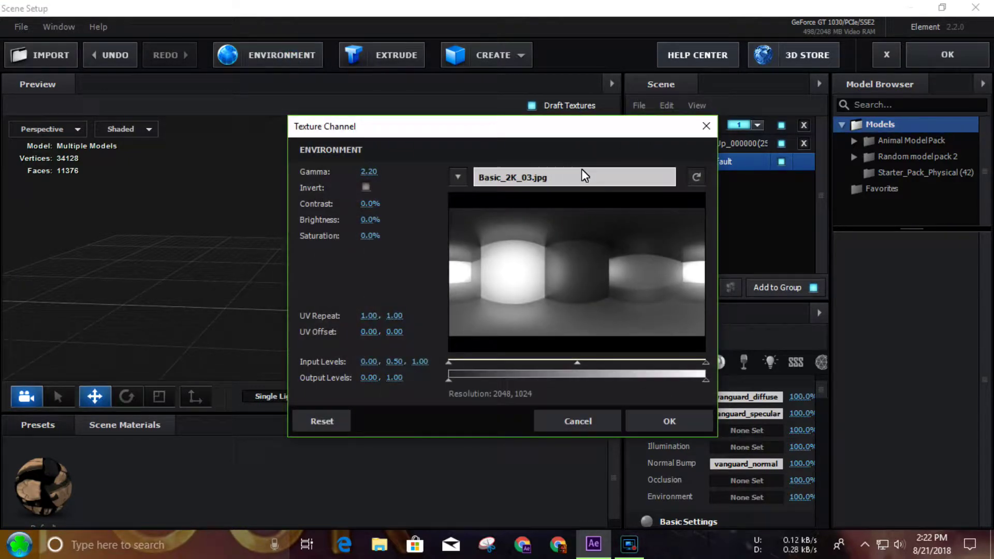
left_click(561, 173)
scroll(628, 230, "down", 3)
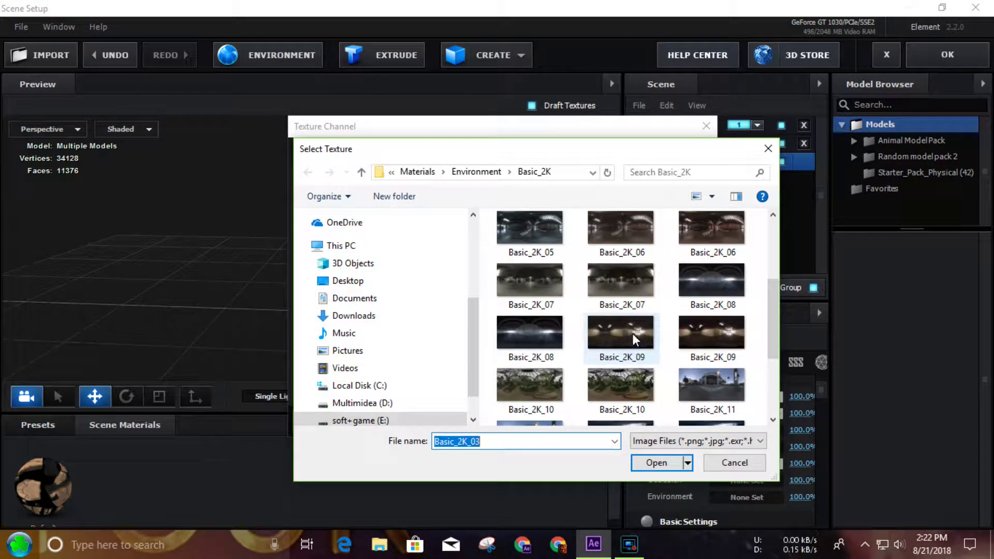
left_click(538, 384)
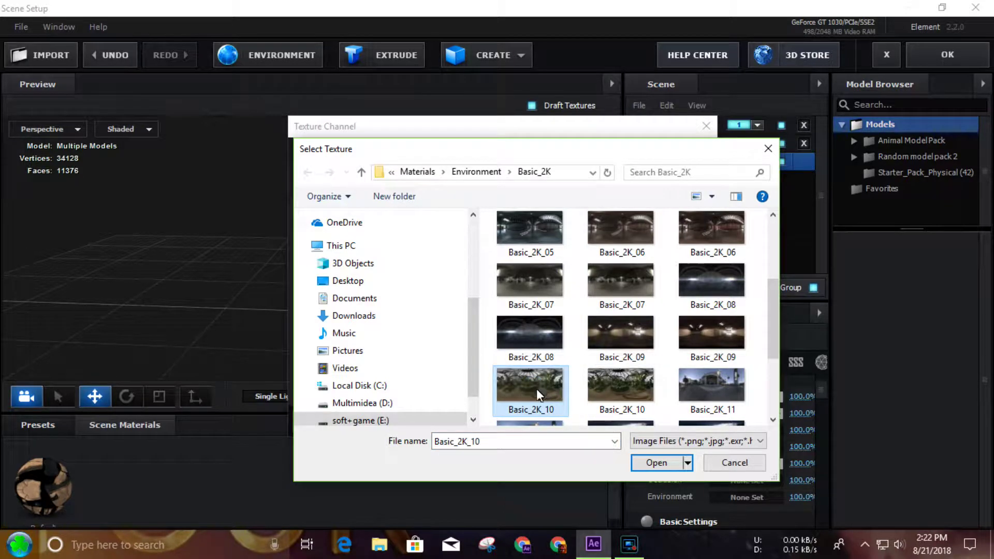
double_click(611, 387)
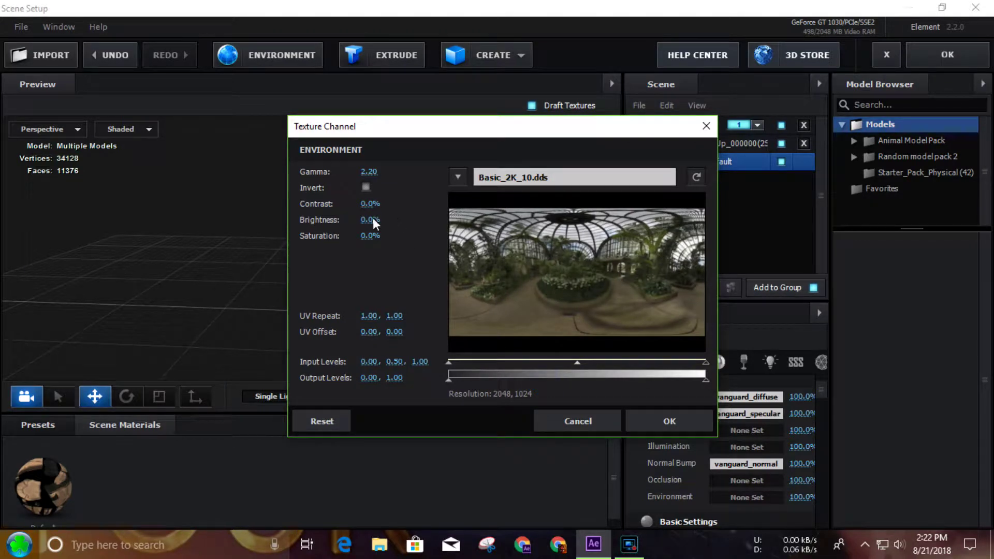
mouse_move(367, 223)
left_mouse_down()
mouse_move(368, 203)
mouse_move(374, 237)
mouse_move(378, 219)
left_mouse_up()
left_click(691, 414)
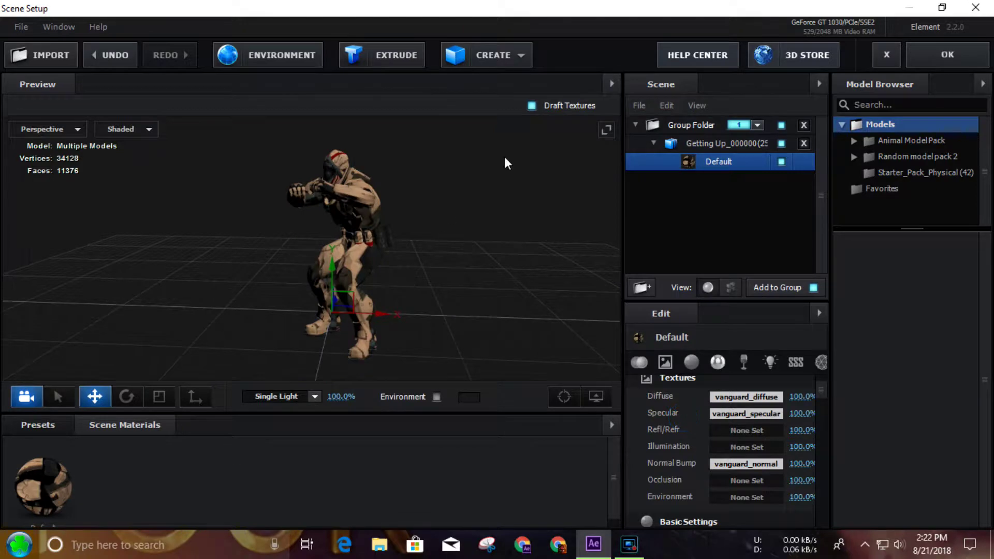
- Toggle the environment preview on and off, then apply the scene to After Effects
left_click(437, 397)
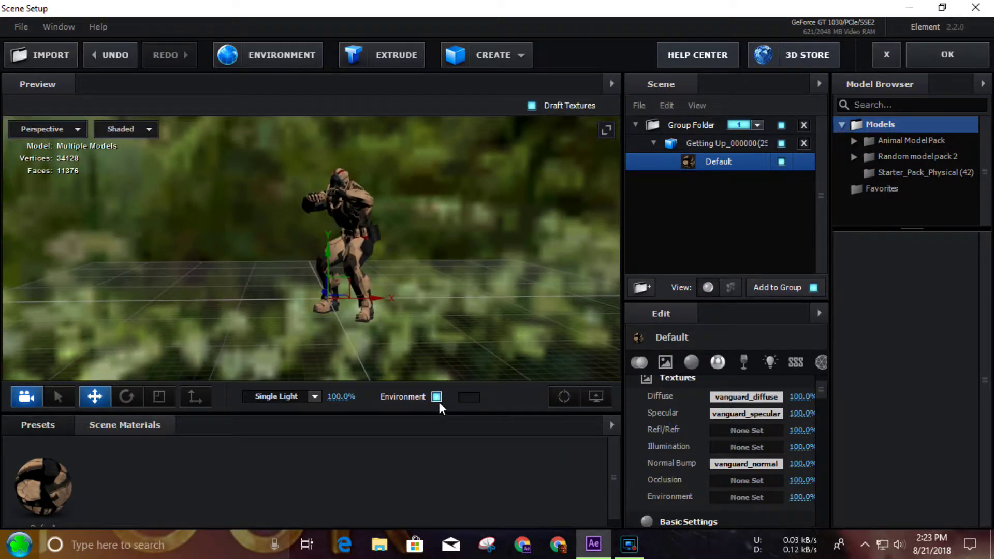
left_click(437, 397)
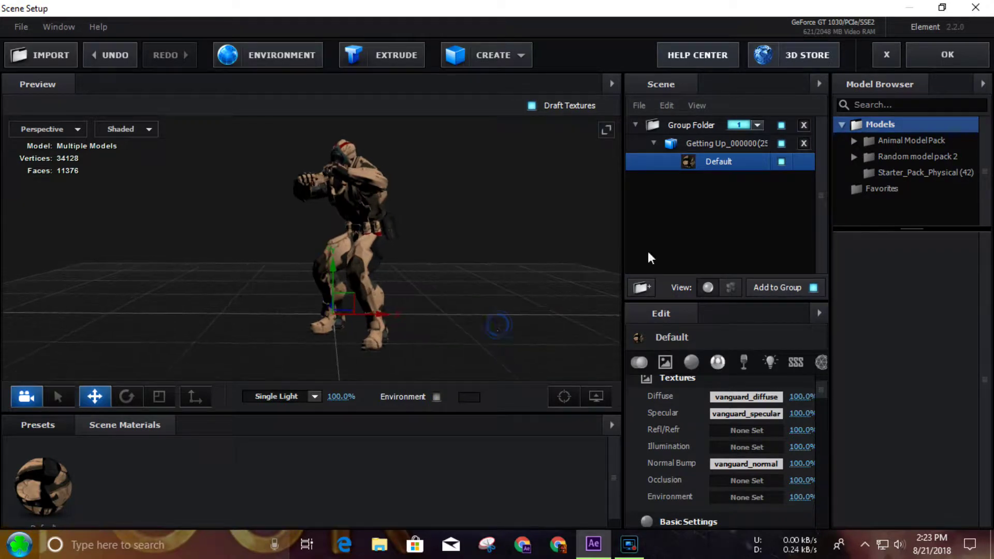
left_click(937, 53)
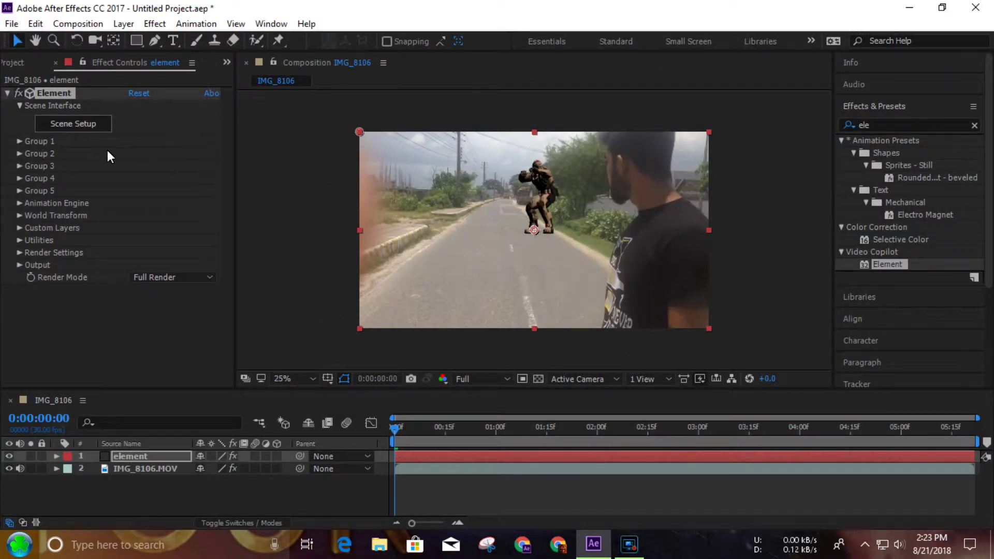
- Create a Group 1 Null through Group 1 > Group Utilities > Create Group Null
left_click(18, 143)
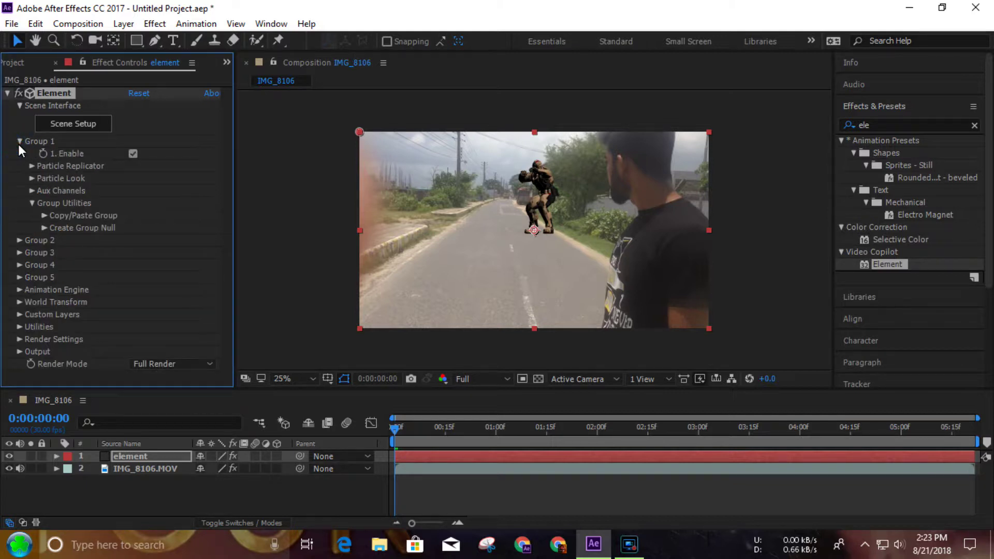
left_click(44, 228)
left_click(91, 247)
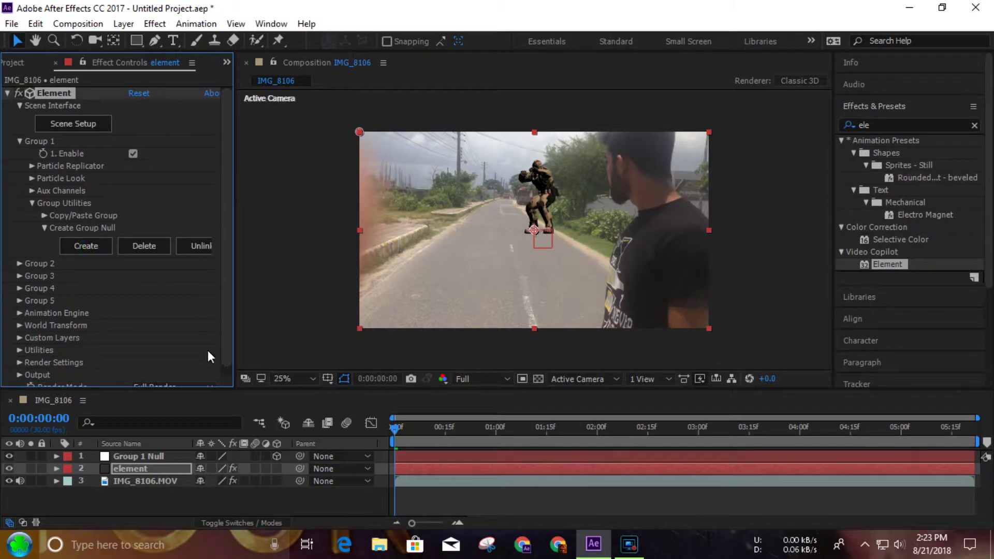
- Select the Group 1 Null and drag the Getting Up character onto the road
left_click(171, 456)
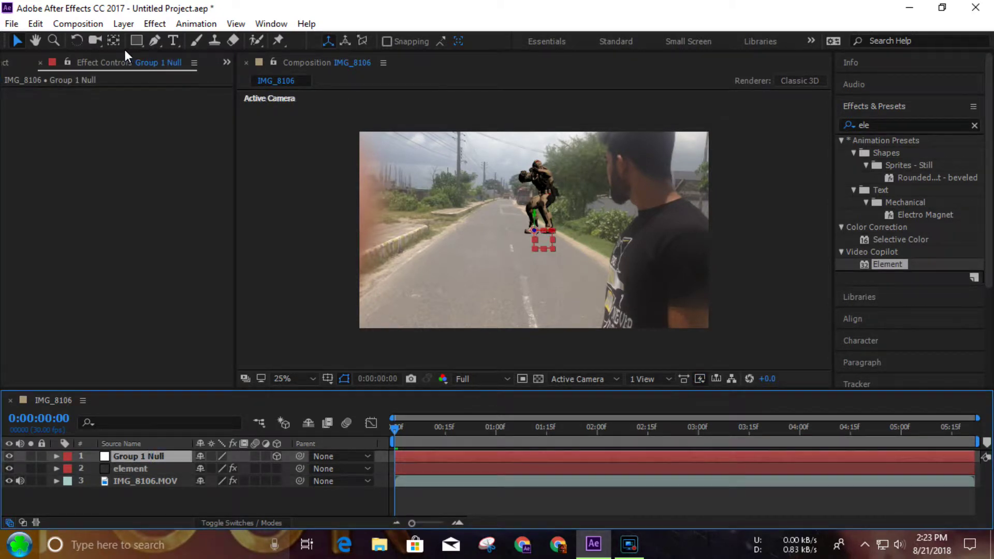
left_click_drag(536, 230, 716, 324)
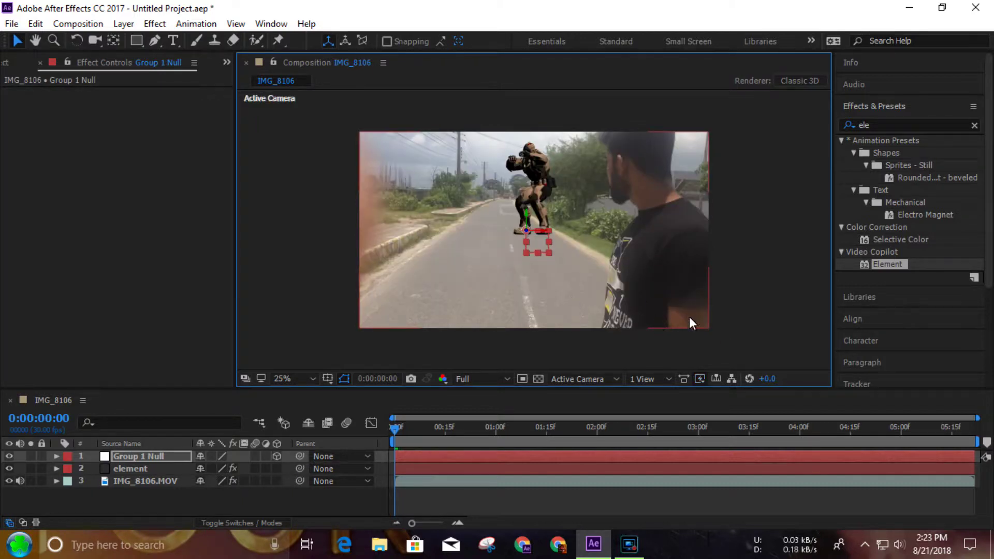
left_click(143, 482)
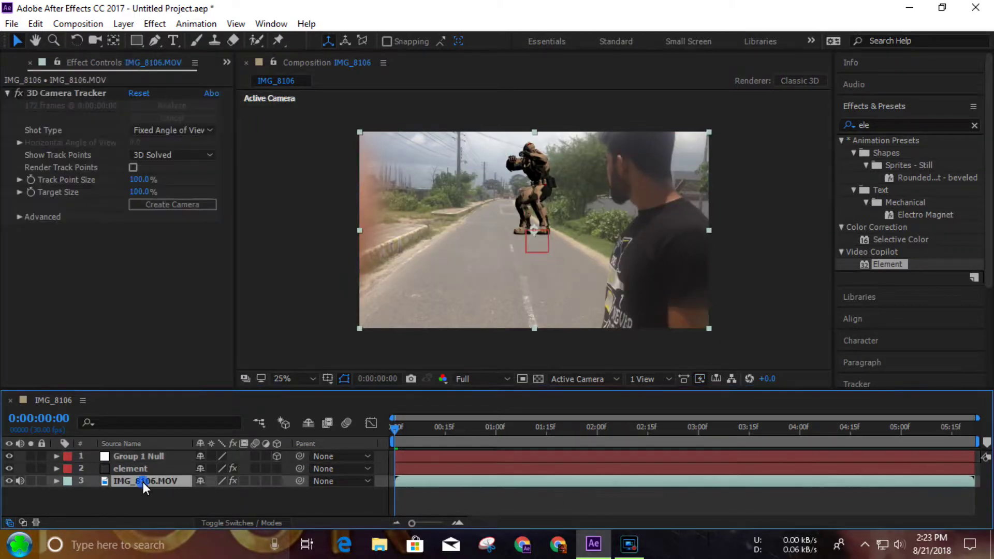
- Create Track Null 1 and a 3D Tracker Camera from track points on the road surface
left_click(94, 91)
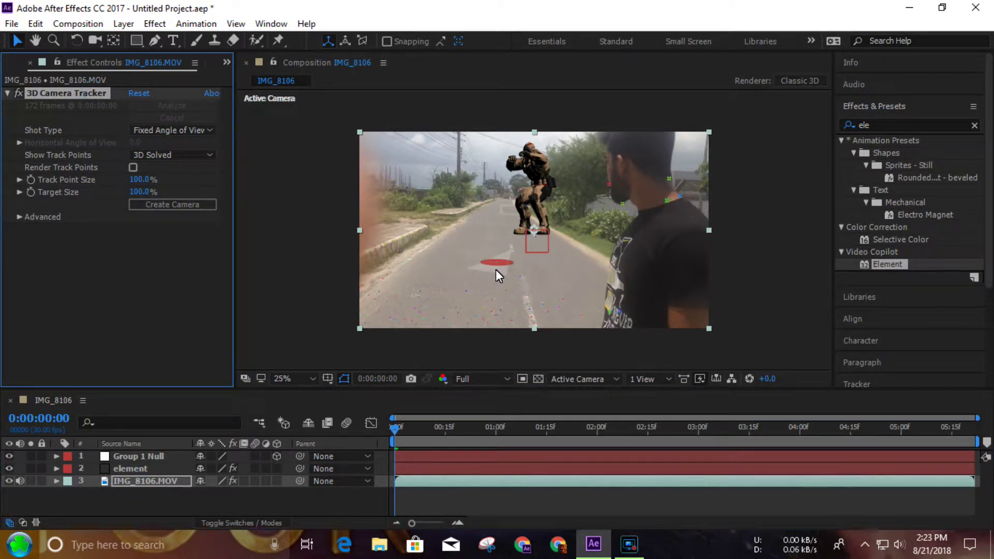
left_click(495, 269)
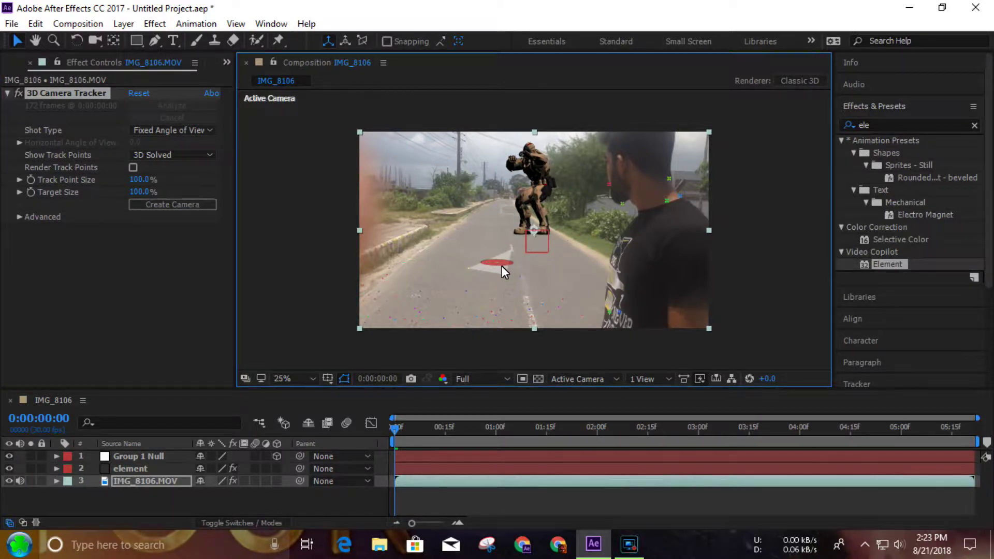
right_click(495, 263)
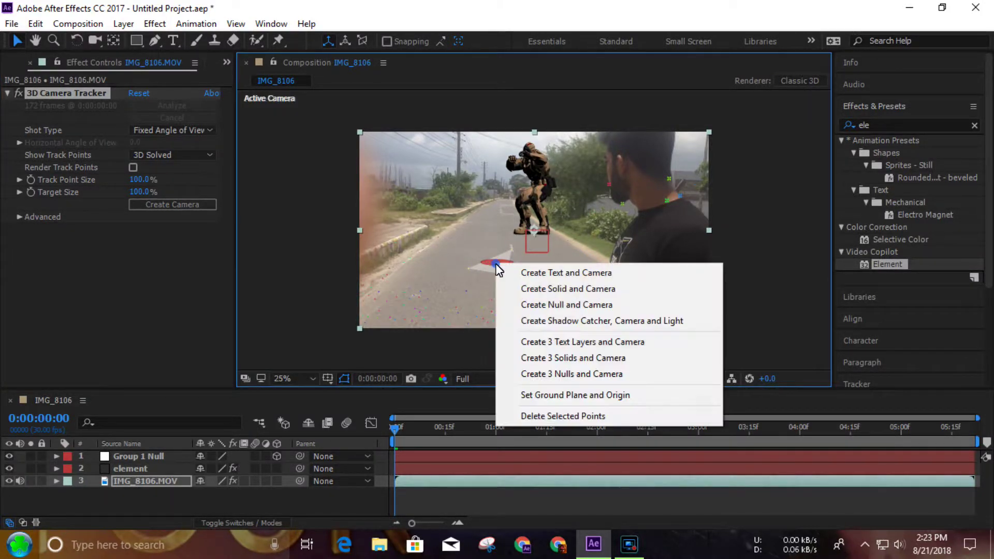
left_click(558, 303)
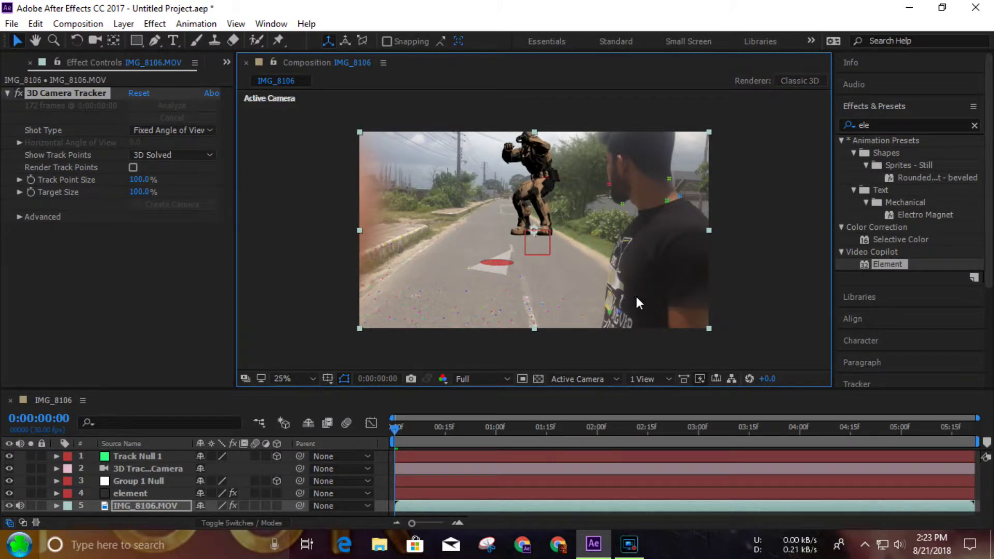
- Preview the tracked footage at Half resolution, scrubbing to about 03:00 and back to the first frame
left_click(417, 458)
left_click_drag(393, 434, 468, 433)
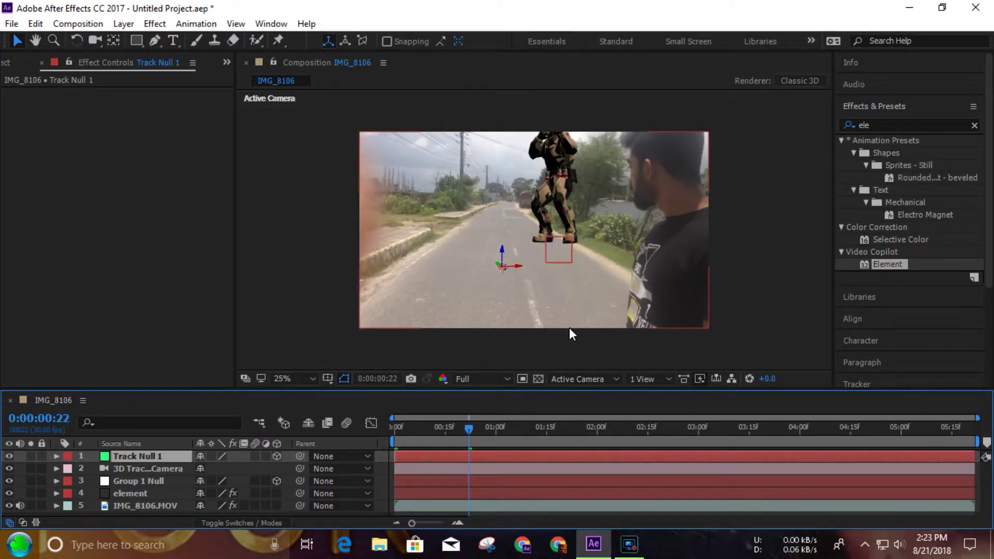
left_click(484, 379)
left_click(498, 434)
left_click(468, 433)
left_click(548, 431)
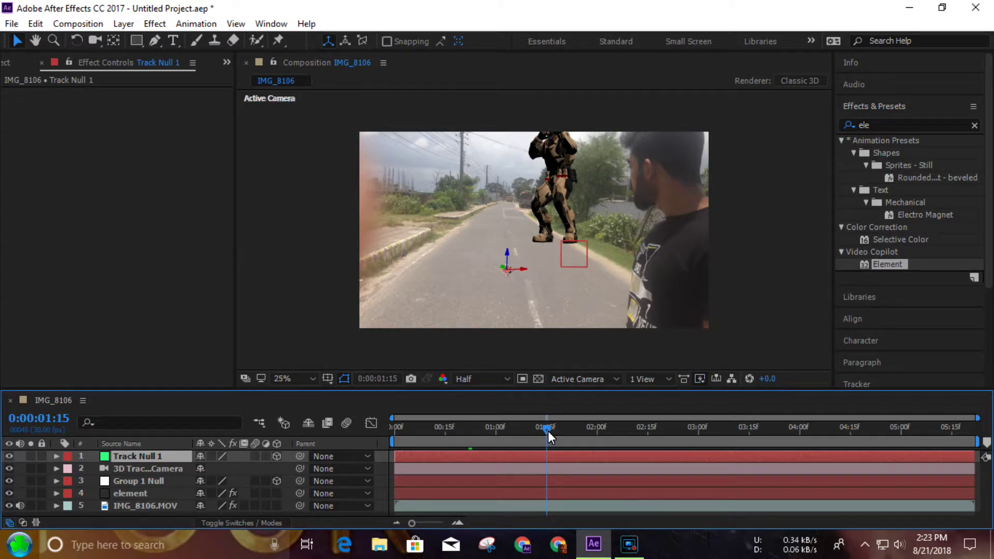
left_click(704, 433)
key("Home")
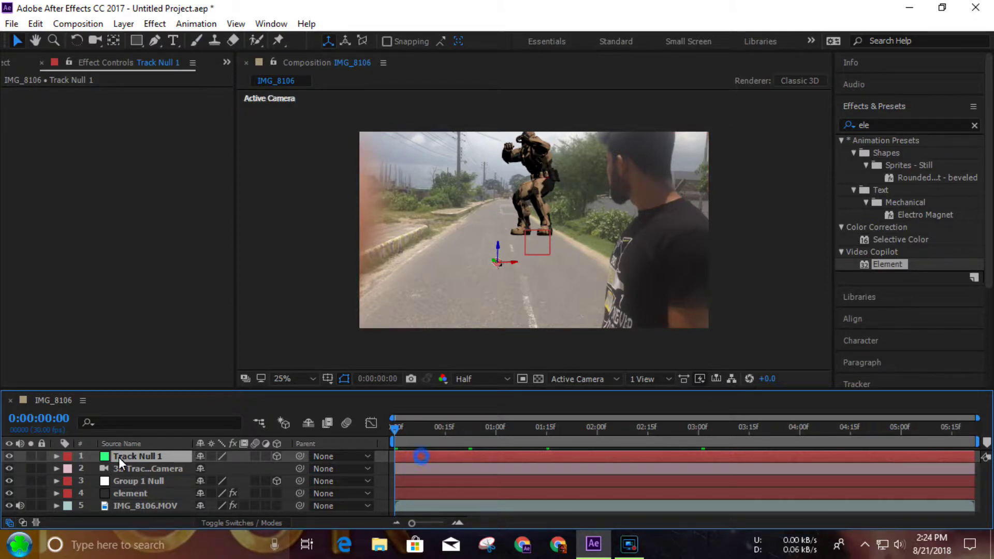
- Copy Track Null 1's Transform Position value
left_click(56, 456)
left_click(68, 468)
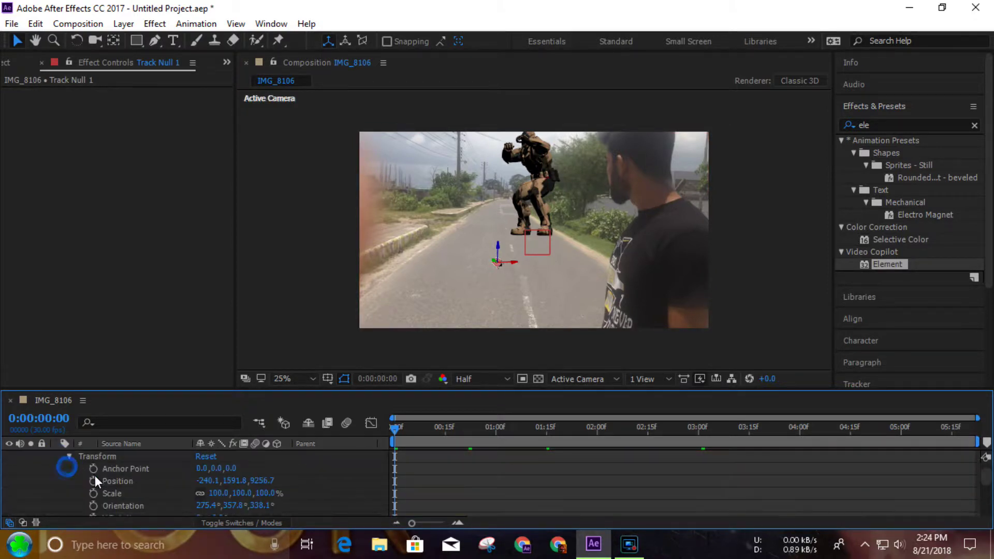
left_click(126, 481)
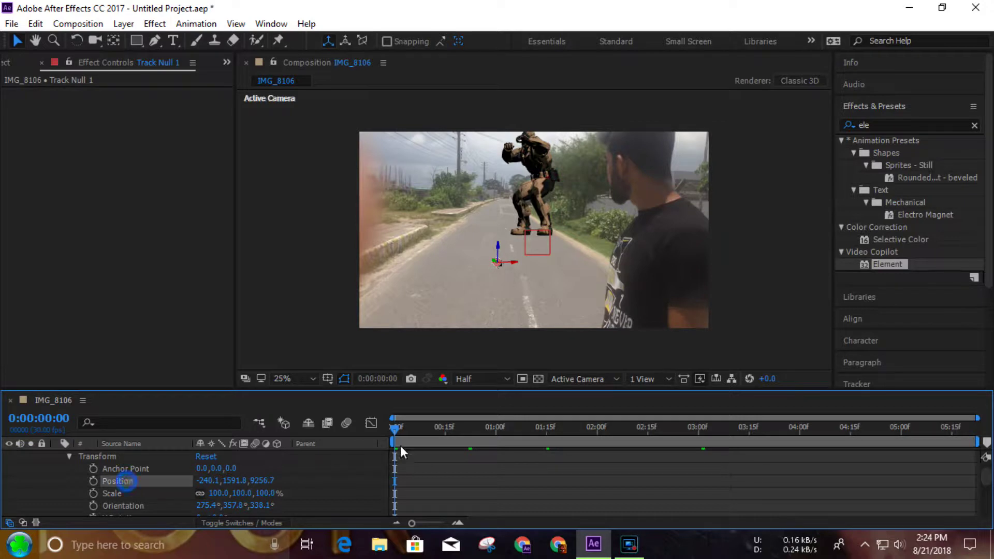
mouse_move(402, 429)
left_mouse_down()
mouse_move(557, 436)
mouse_move(395, 429)
left_mouse_up()
left_click(35, 24)
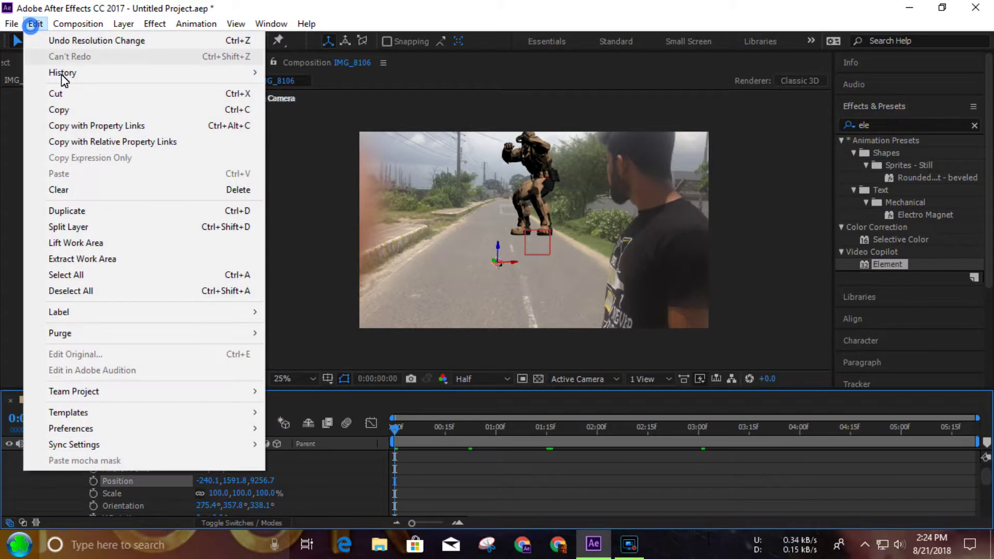
left_click(69, 110)
scroll(59, 509, "up", 1)
left_click(56, 456)
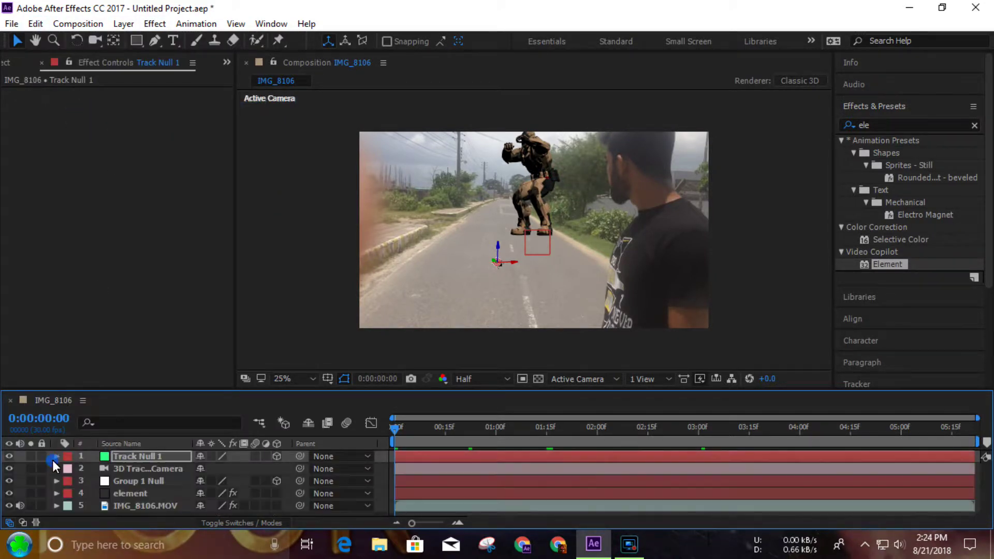
- Paste it into Group 1 Null's Position, giving -240.1, 1591.8, 9256.7
left_click(127, 482)
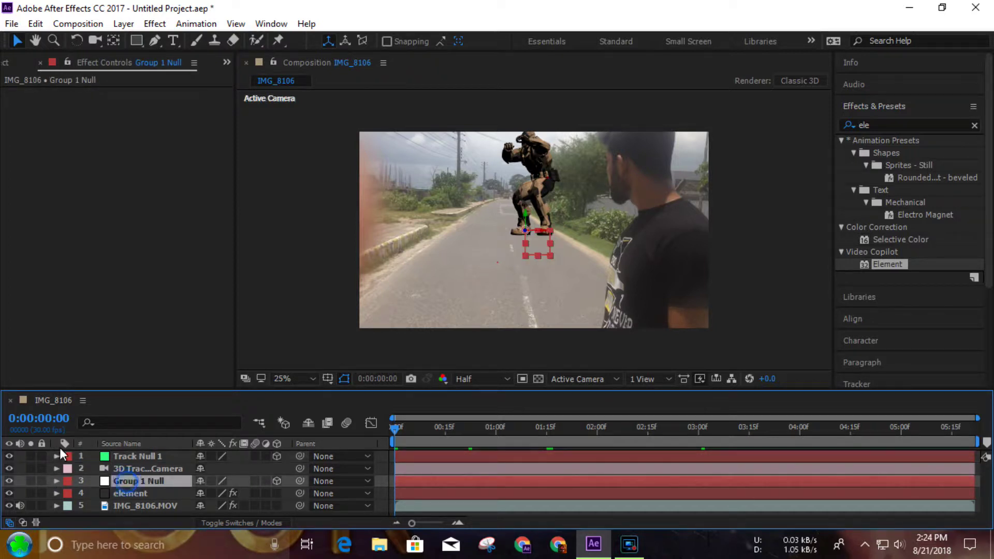
left_click(56, 481)
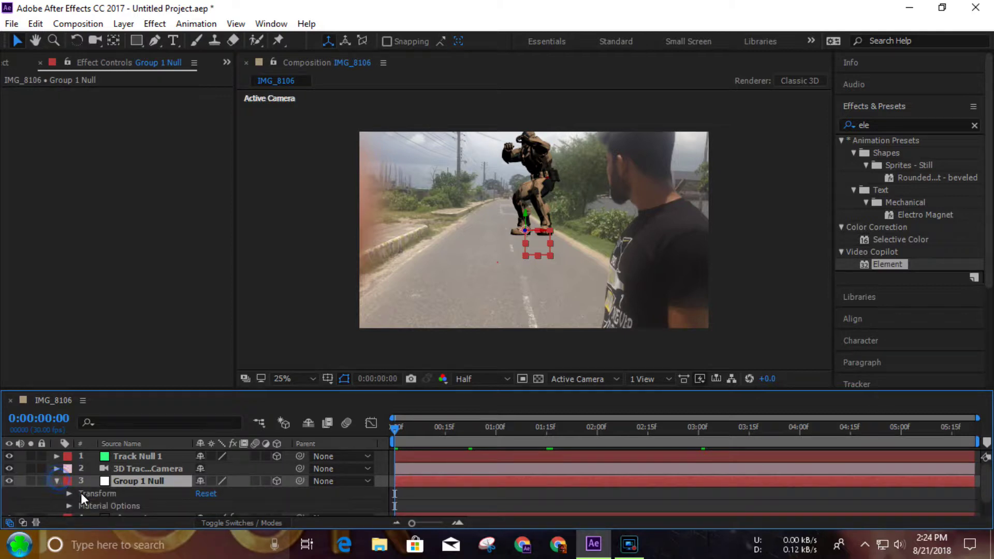
scroll(67, 494, "down", 1)
left_click(124, 482)
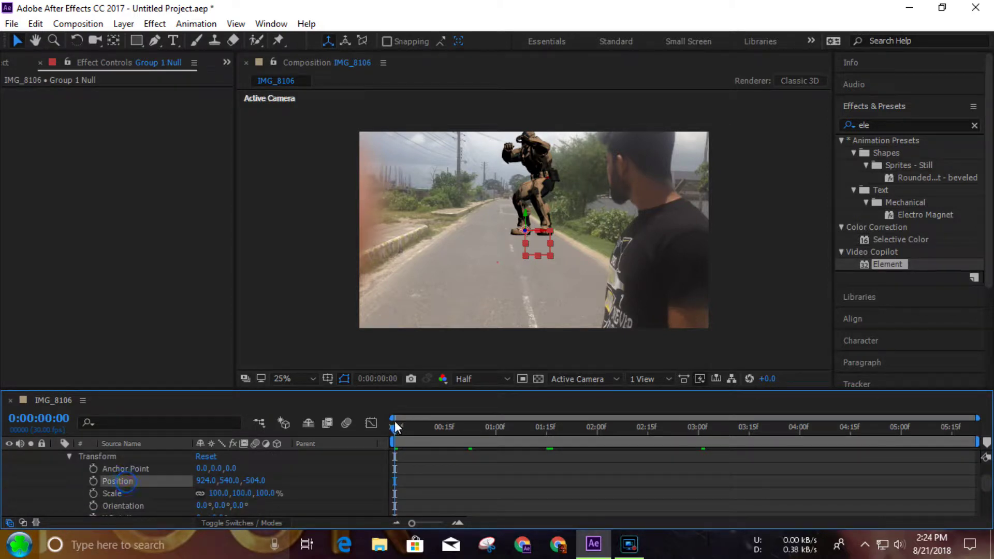
left_click_drag(392, 428, 371, 424)
left_click(35, 25)
left_click(77, 169)
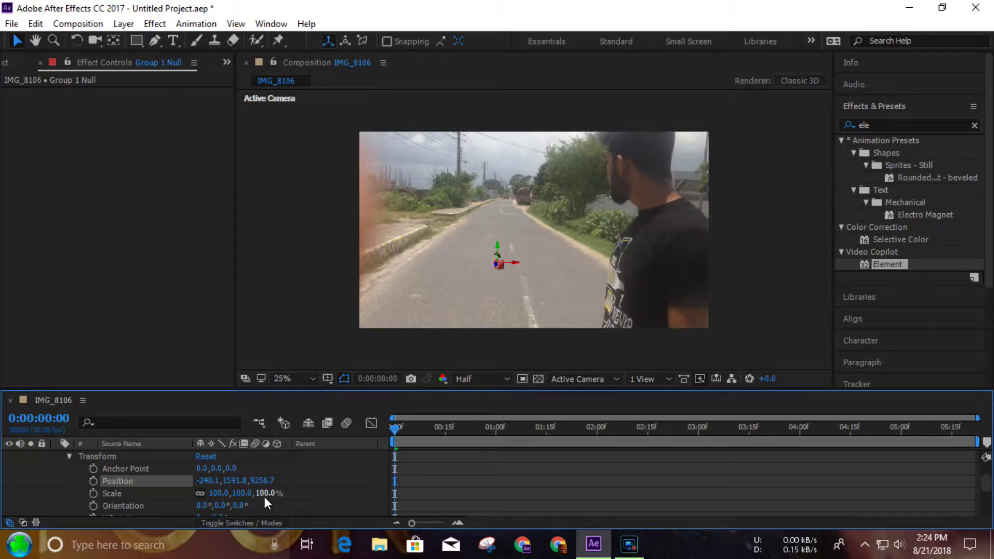
- Scale Group 1 Null up to 884% and play a preview at Third resolution
left_click_drag(263, 496, 547, 499)
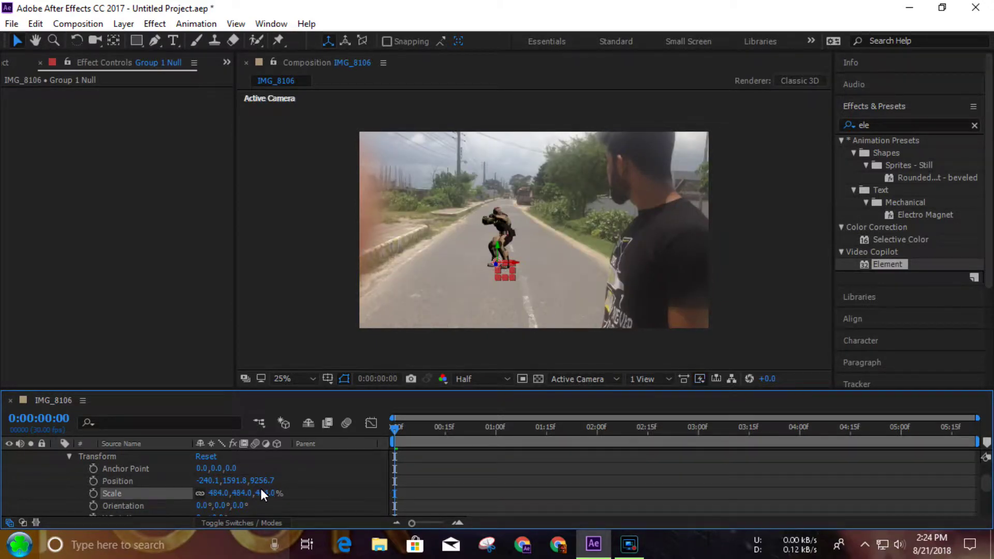
left_click_drag(263, 493, 557, 495)
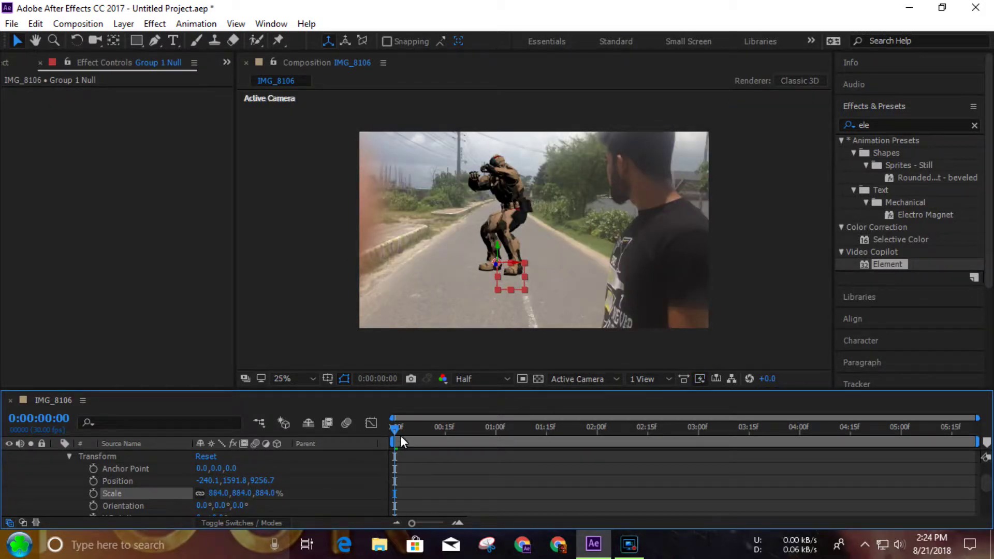
key("space")
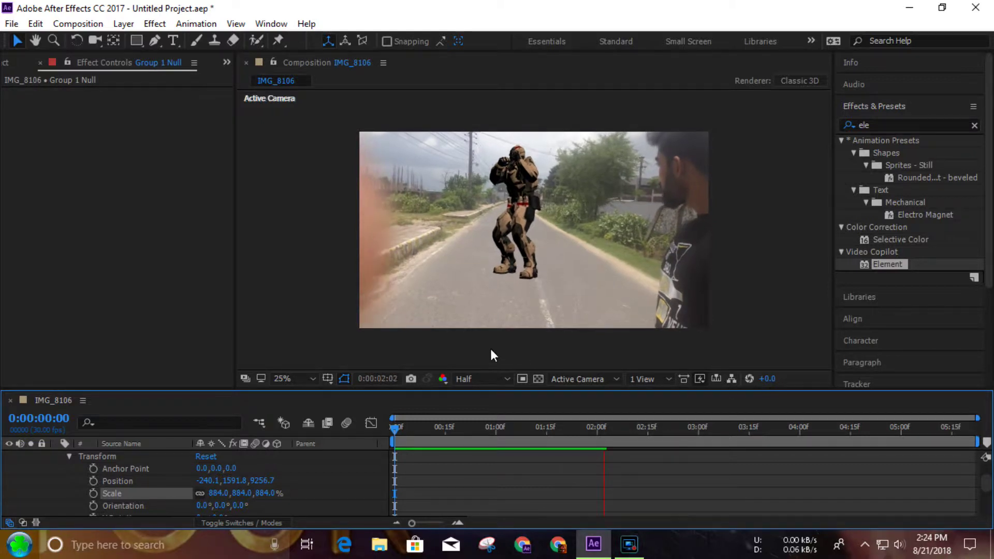
left_click(493, 377)
left_click(484, 446)
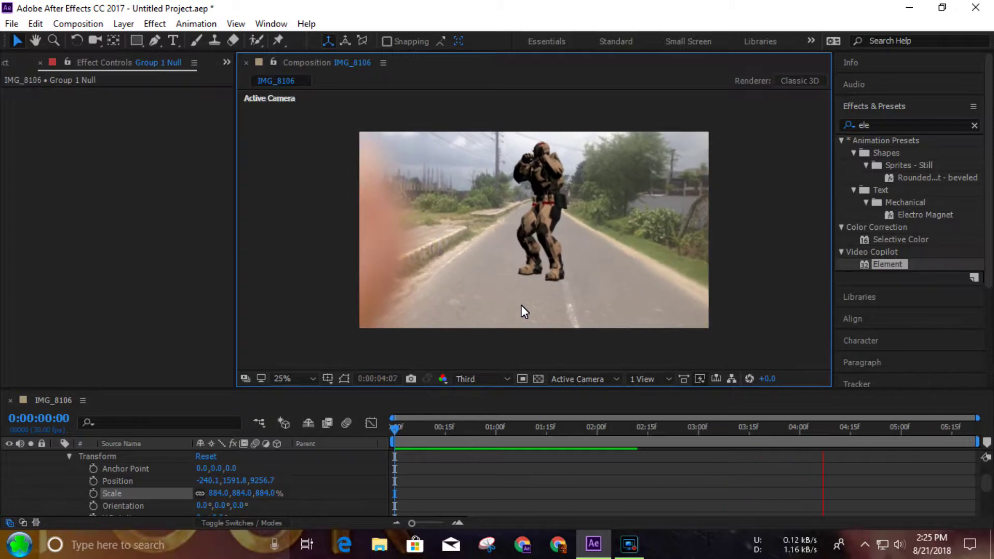
- Rotate Group 1 Null with the Rotation tool so the character faces the camera
left_click(350, 423)
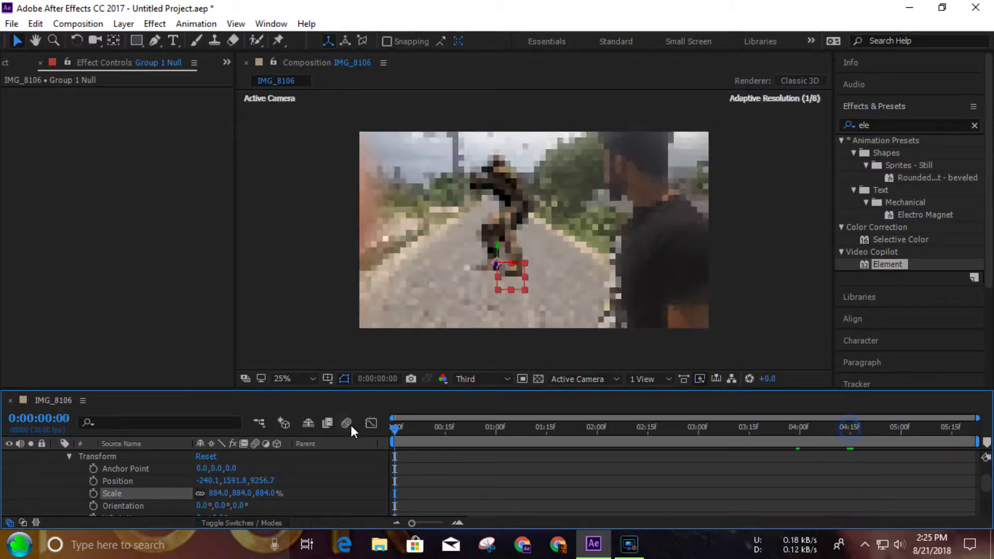
key("ctrl+grave")
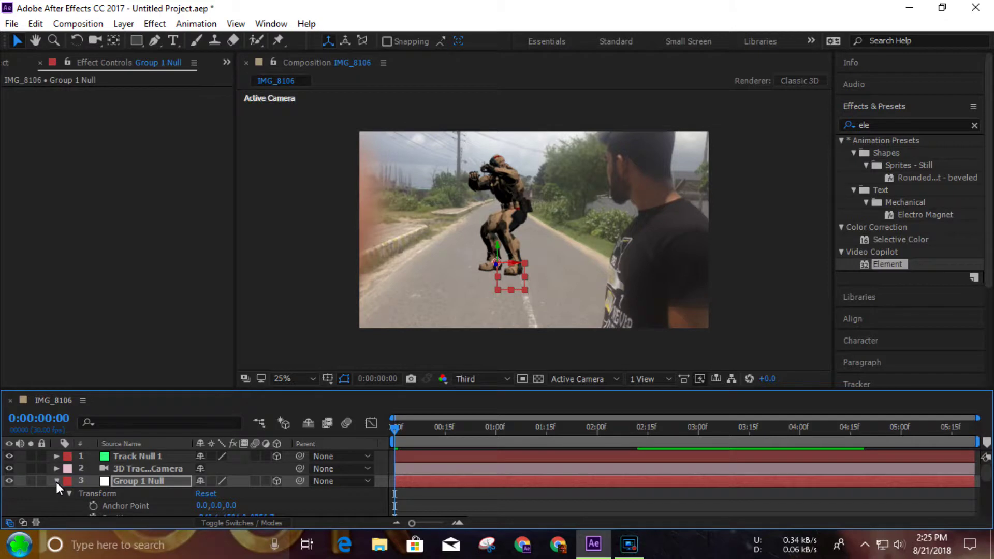
left_click(55, 482)
left_click(132, 482)
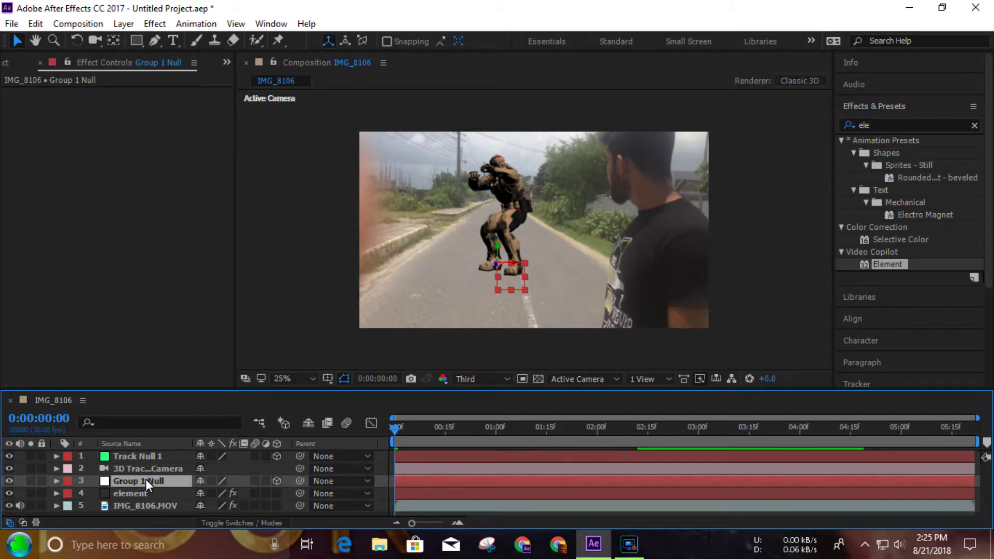
left_click(77, 41)
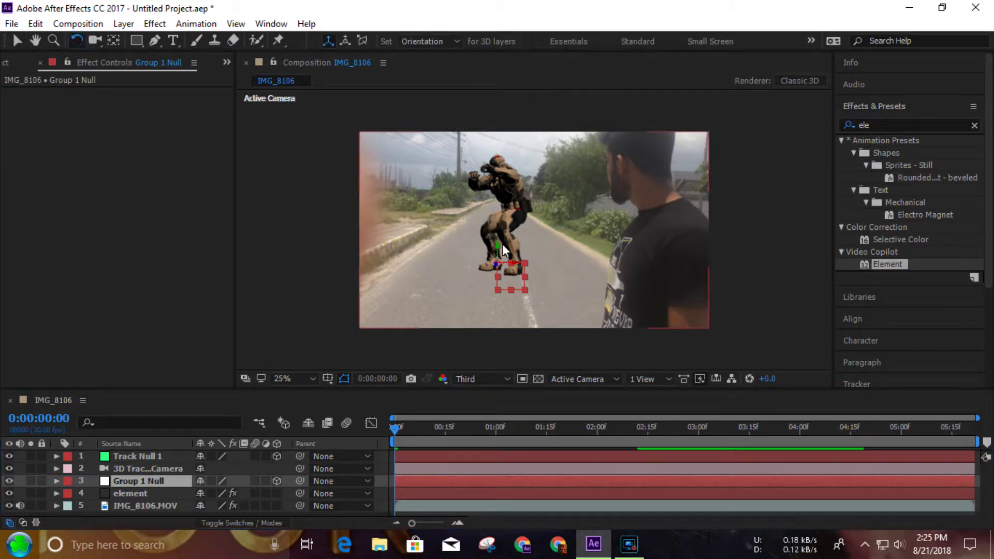
mouse_move(496, 246)
left_mouse_down()
mouse_move(521, 254)
mouse_move(493, 245)
mouse_move(509, 255)
mouse_move(504, 264)
left_mouse_up()
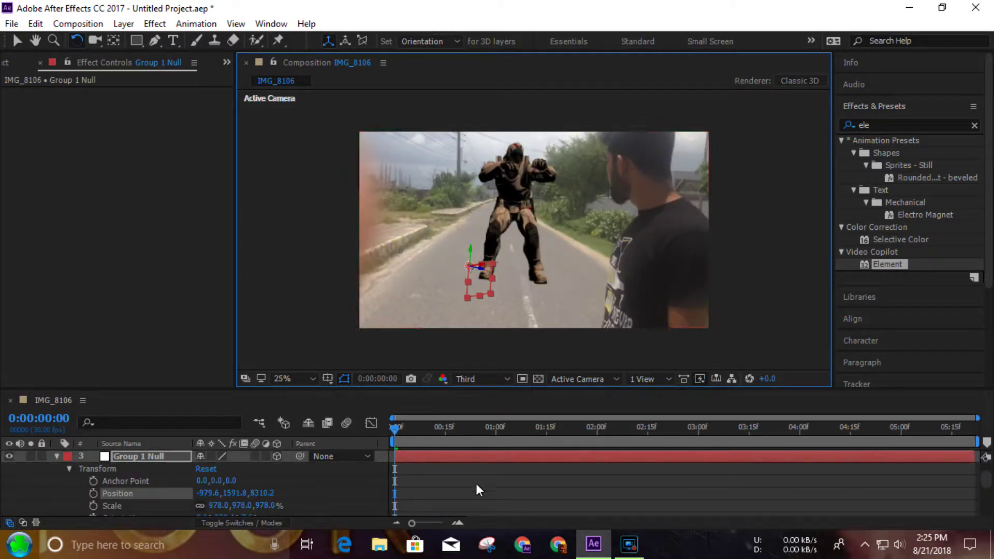
- Scrub through the footage to check the character's placement, then return to the first frame
left_click(463, 491)
left_click_drag(493, 428, 281, 412)
left_click(446, 492)
scroll(116, 484, "up", 2)
left_click(56, 480)
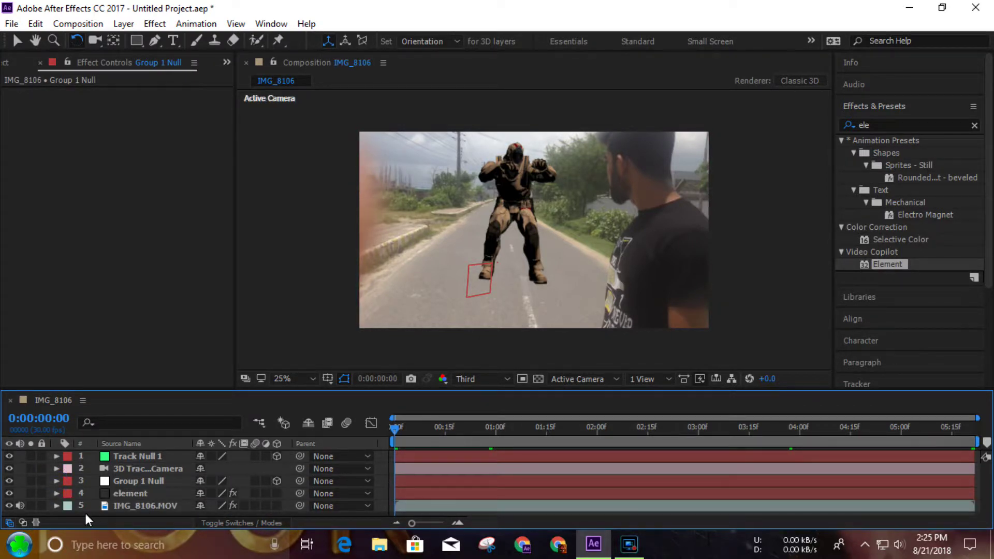
left_click(134, 493)
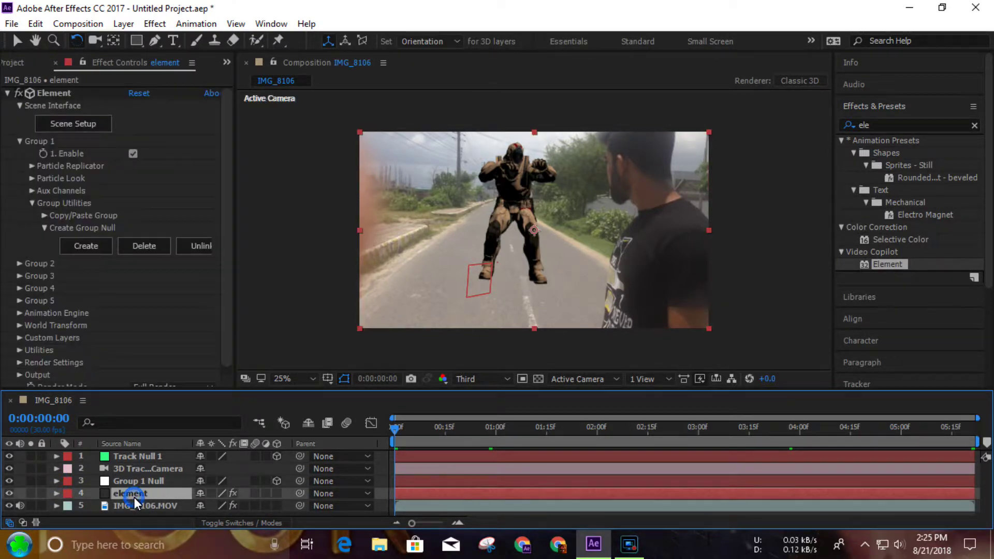
- In Element 3D Scene Setup, set the Getting Up animation's Start Frame to 70
left_click(96, 130)
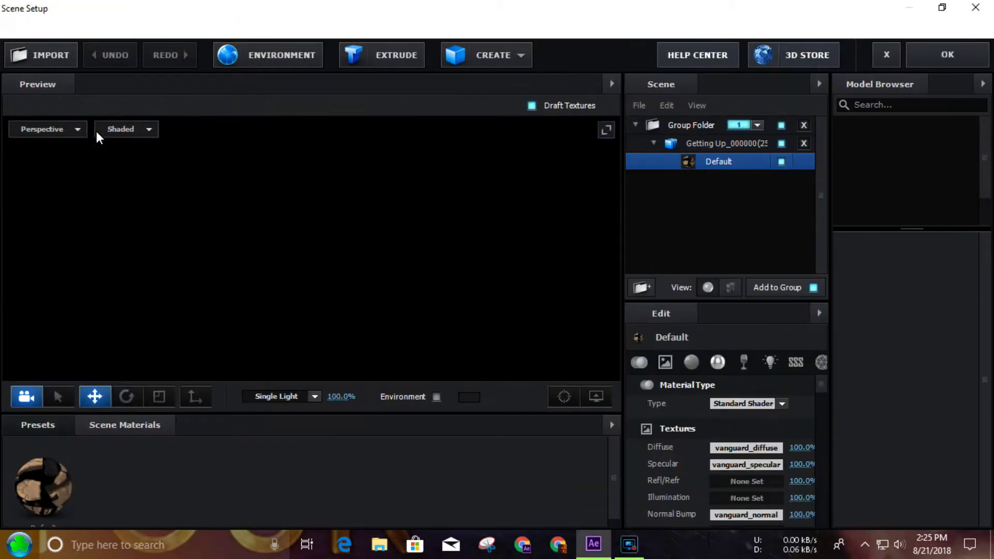
left_click(651, 145)
left_click(744, 145)
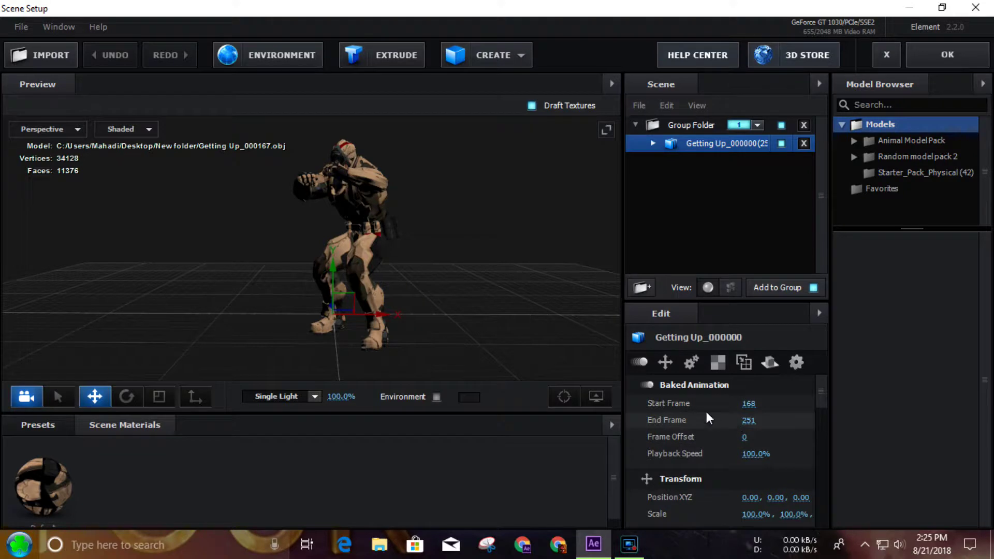
left_click(748, 399)
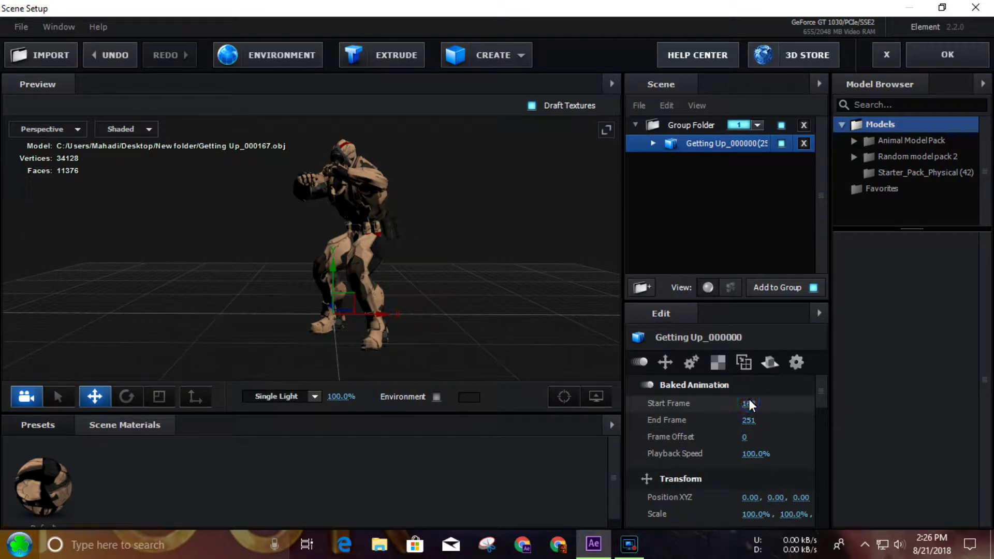
left_click(749, 403)
type("70")
key("Return")
- Add a plane scaled to 504.5% and lower it beneath the character
left_click_drag(284, 305, 420, 298)
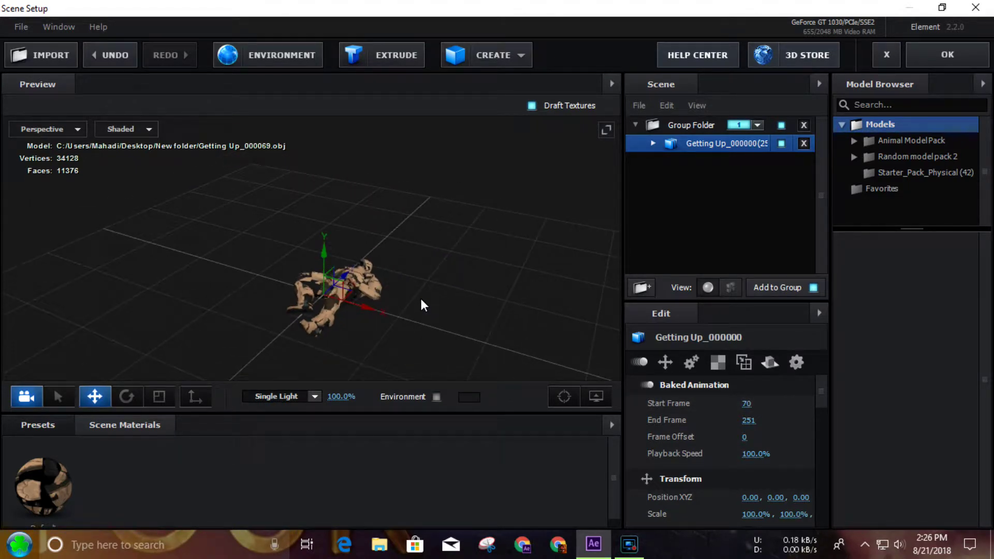
left_click(513, 57)
left_click(678, 87)
left_click_drag(481, 261, 416, 323)
left_click_drag(400, 372, 415, 342)
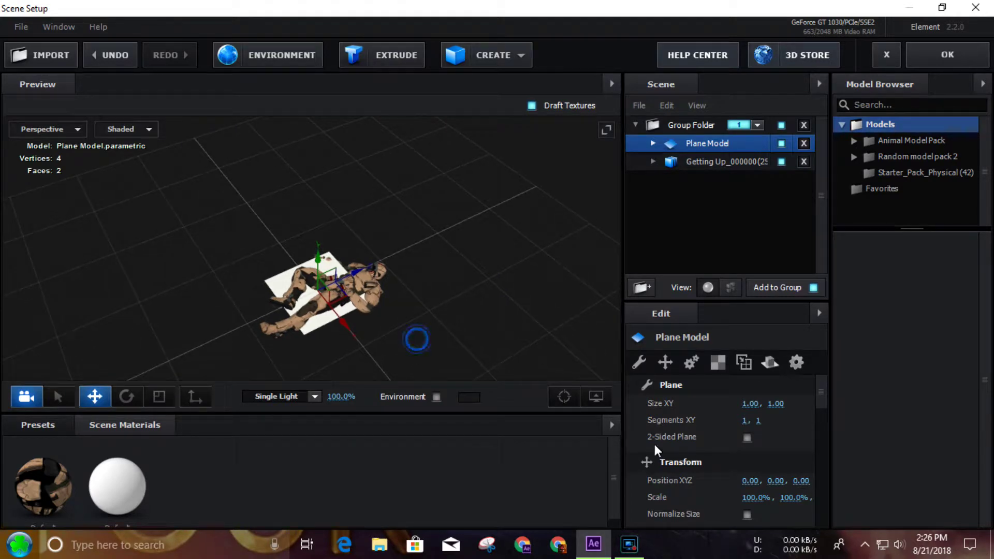
left_click_drag(746, 498, 942, 469)
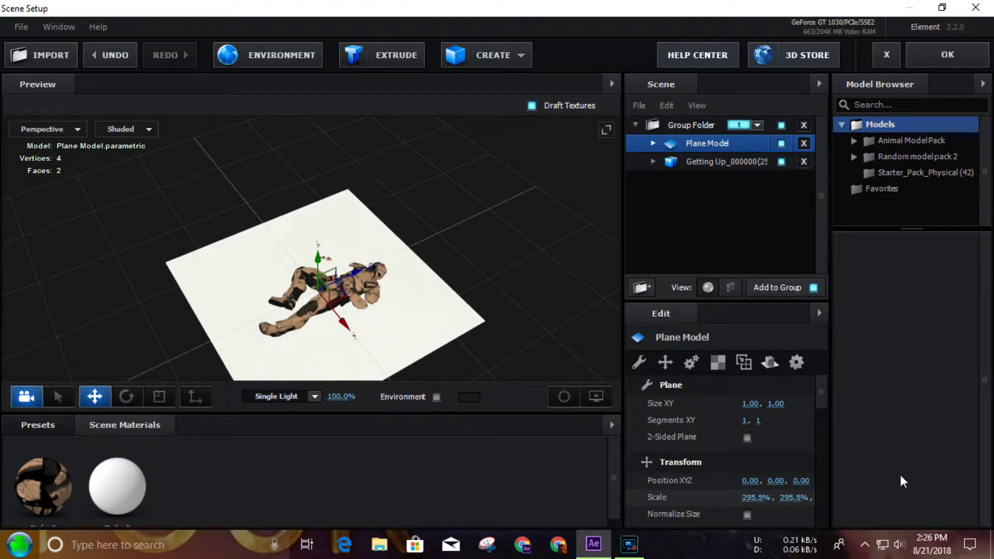
left_click_drag(754, 498, 964, 473)
left_click_drag(785, 498, 777, 494)
left_click_drag(502, 338, 291, 288)
- Apply the Element scene, scrub the footage, and nudge Group 1 Null slightly up and right
left_click(958, 50)
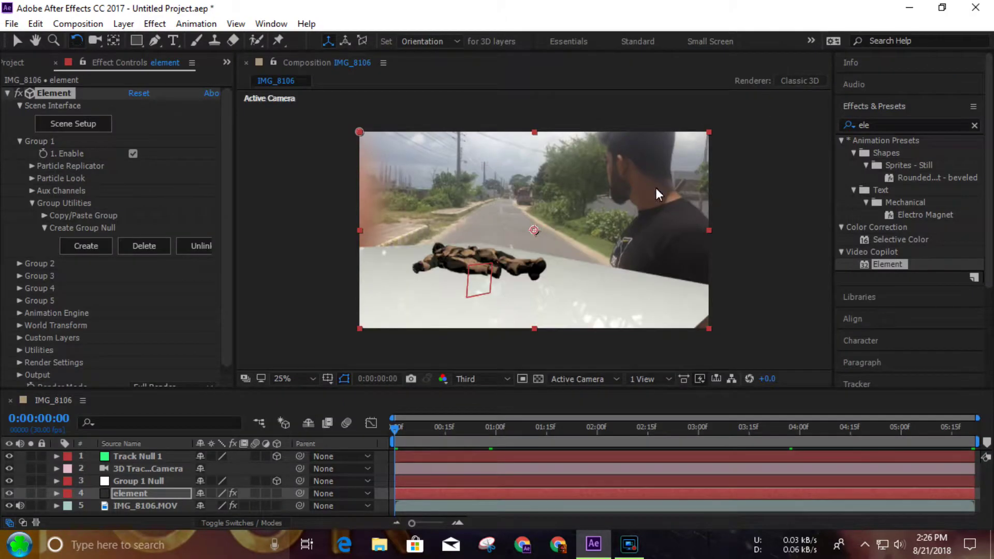
left_click_drag(394, 428, 971, 430)
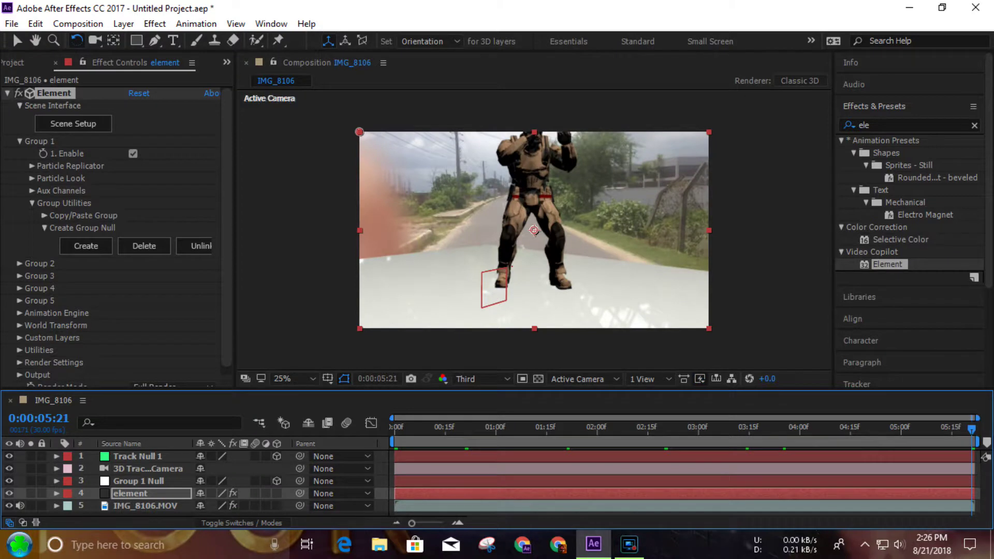
left_click(138, 479)
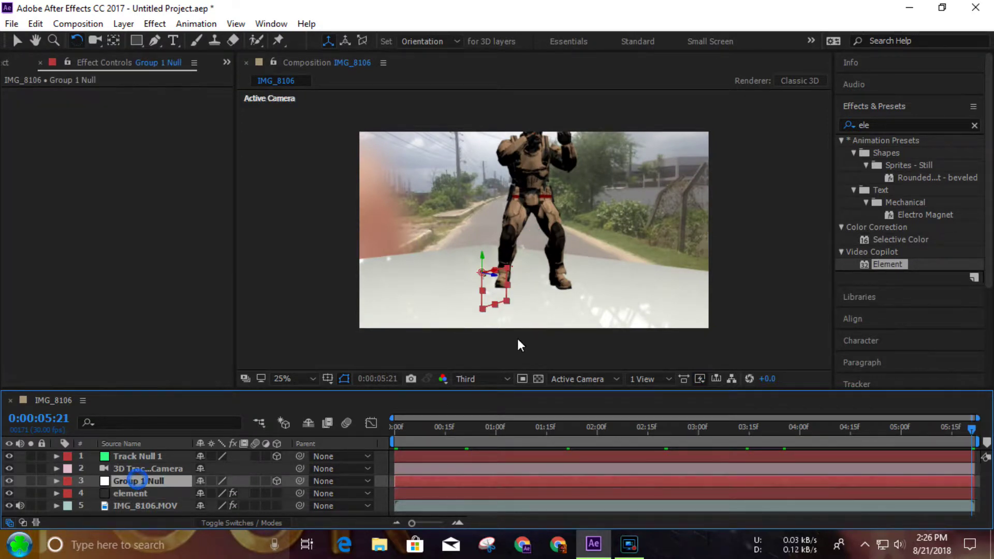
mouse_move(504, 267)
left_mouse_down()
mouse_move(511, 257)
mouse_move(476, 253)
mouse_move(513, 270)
left_mouse_up()
- Rotate Group 1 Null and reduce its Scale to 847% so the character stands upright
left_click_drag(513, 261, 516, 262)
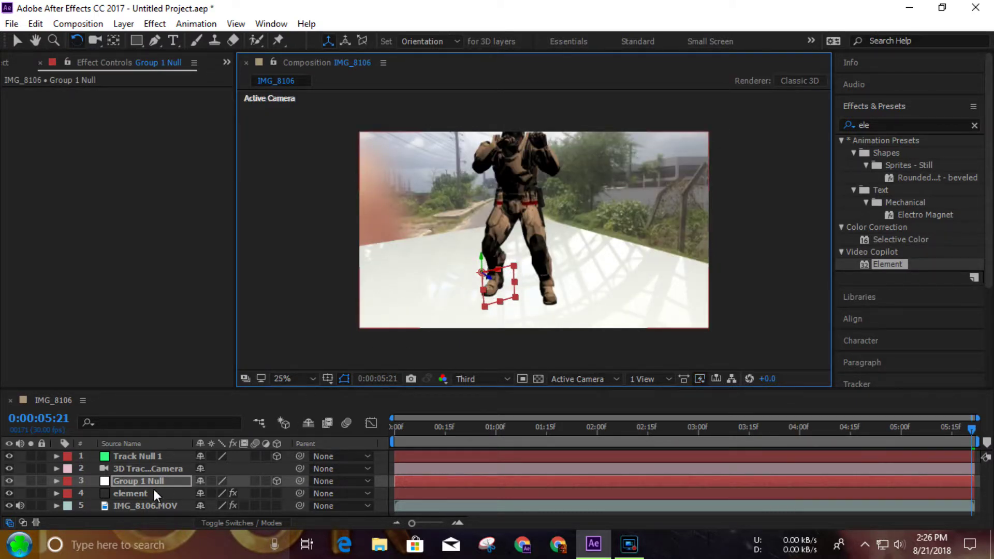
key("s")
left_click_drag(274, 496, 182, 493)
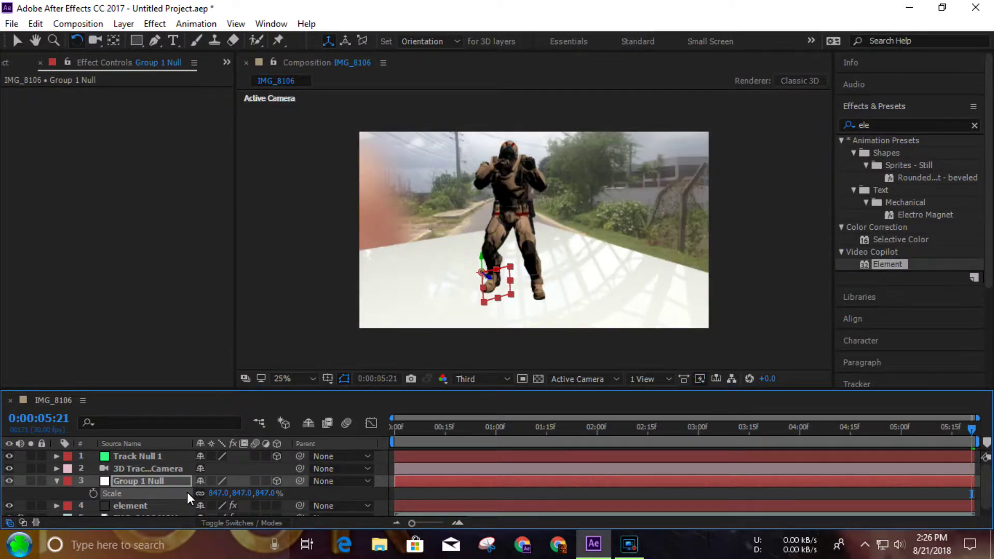
left_click_drag(479, 256, 482, 254)
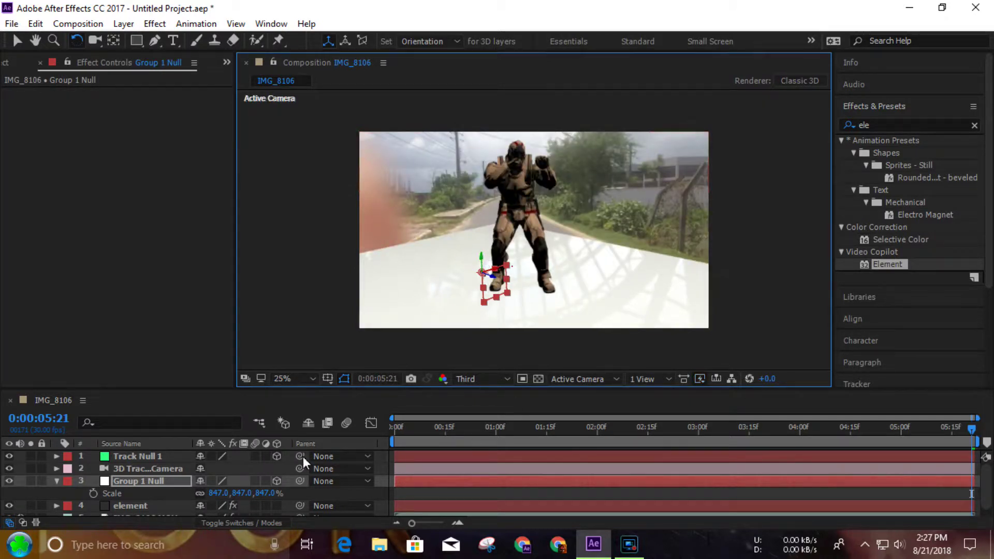
- Slide the Element 3D plane model to Z position 1.20 and apply the scene
left_click(56, 480)
left_click(127, 496)
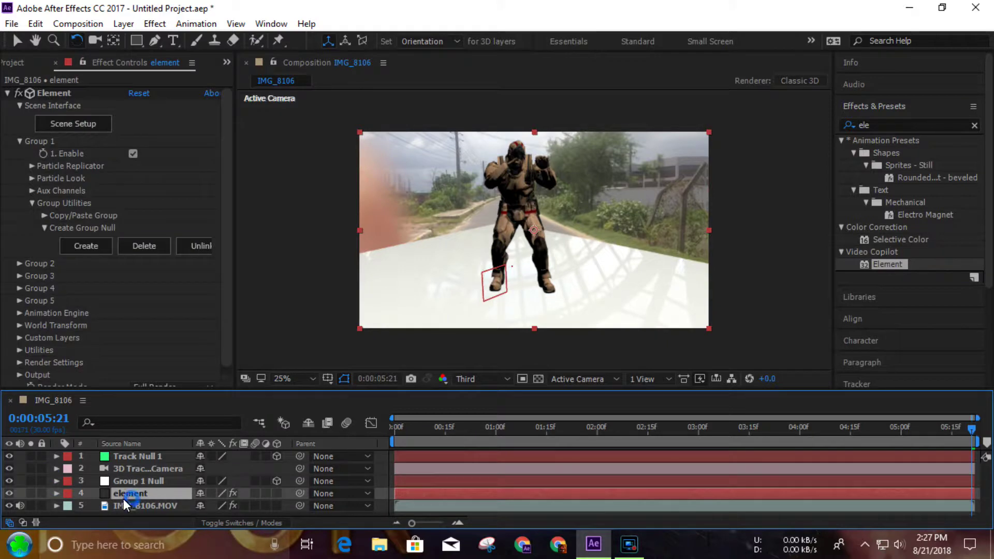
left_click(85, 126)
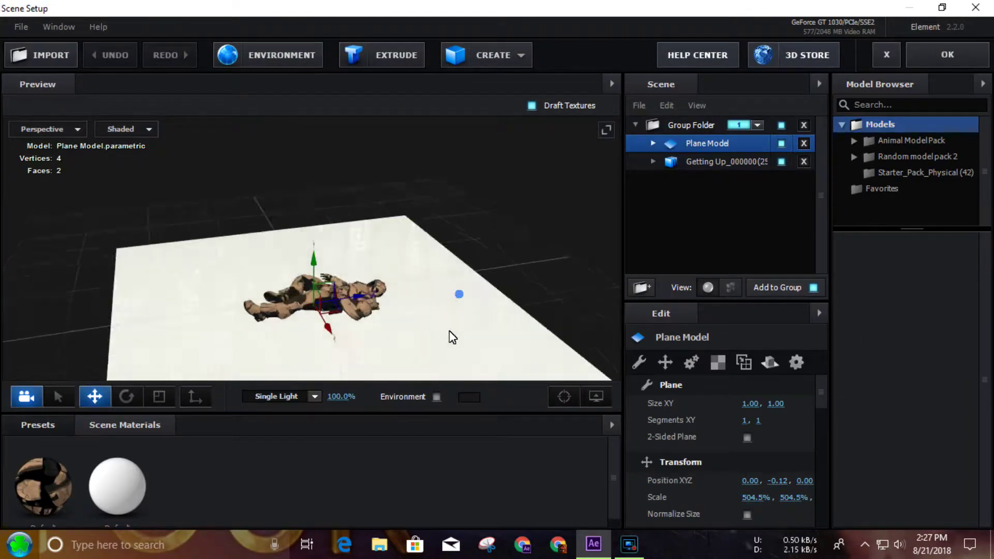
left_click_drag(361, 293, 434, 291)
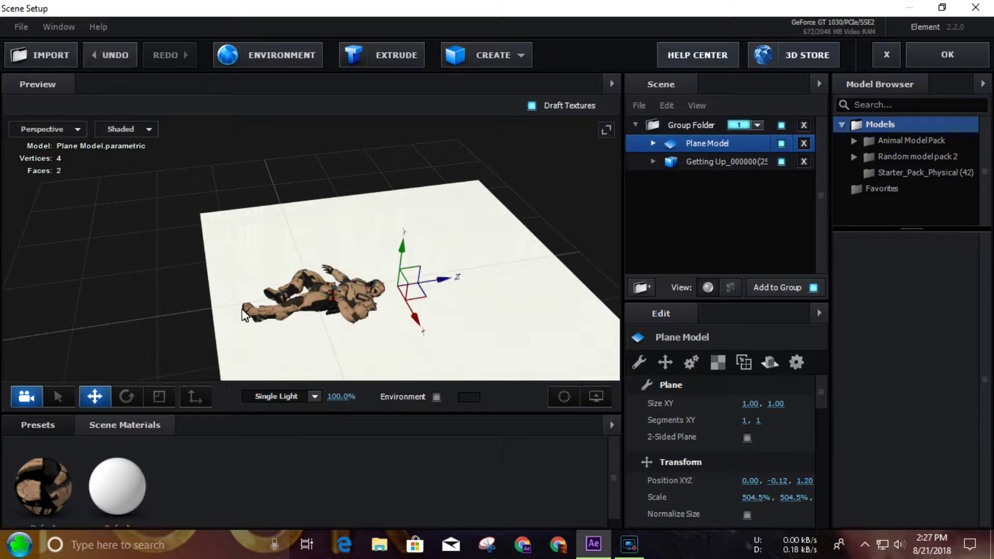
left_click(943, 57)
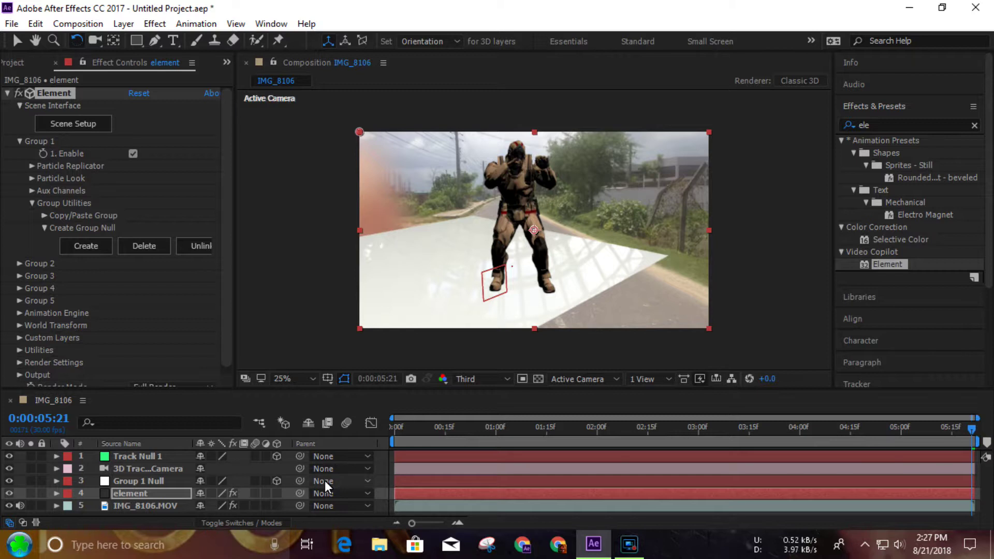
- Add a new light, Light 1, with Casts Shadows enabled
right_click(381, 452)
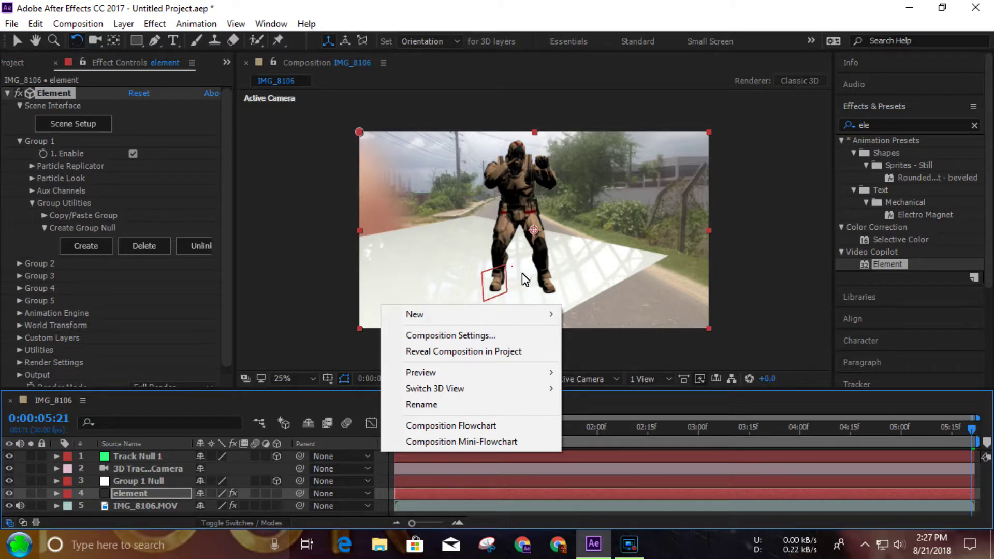
mouse_move(507, 312)
left_click(628, 367)
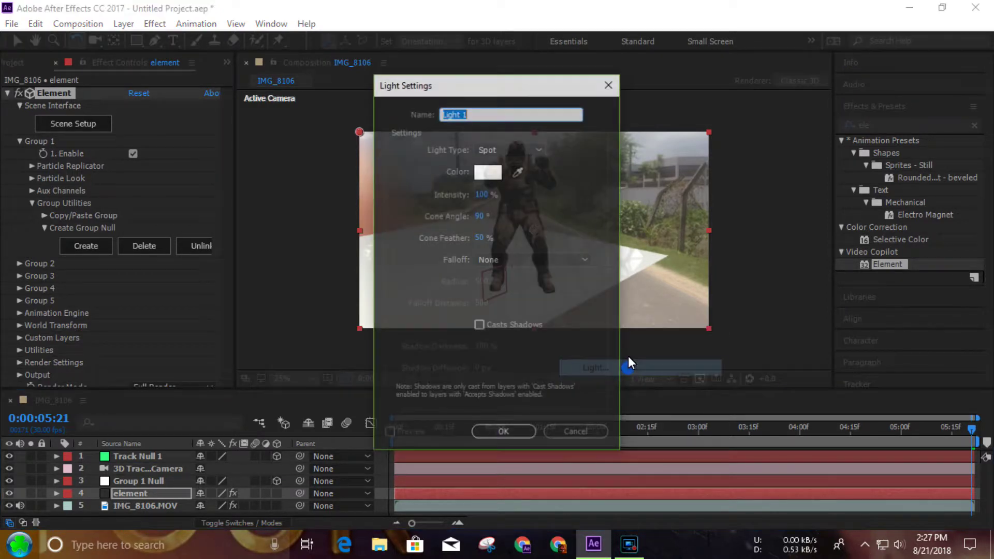
left_click(479, 326)
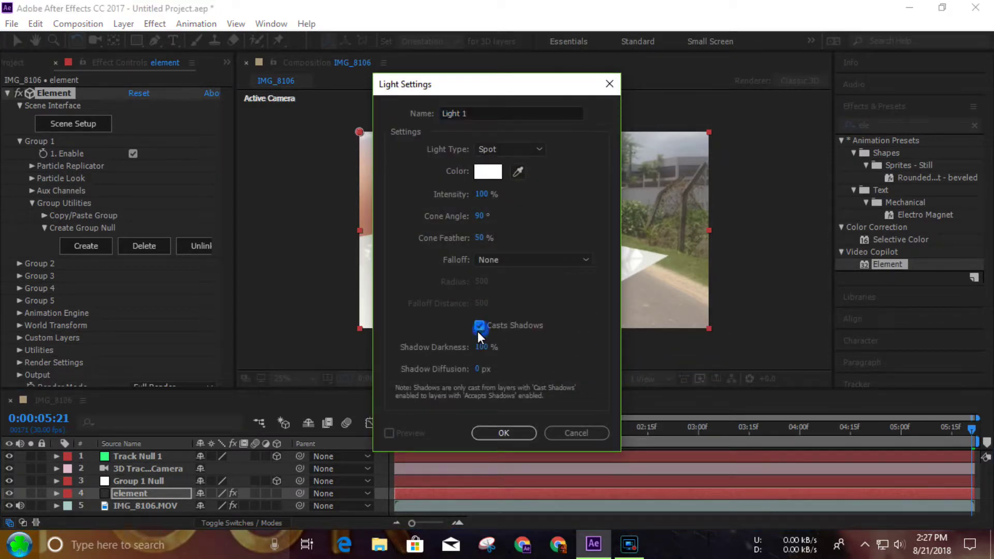
left_click(489, 433)
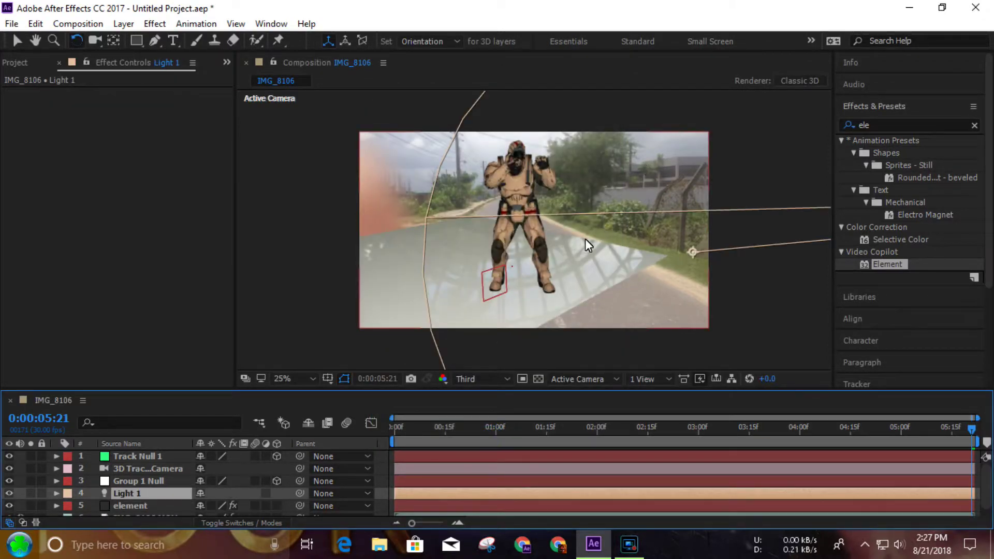
- Position Light 1 above the character, previewing at Full resolution
key("v")
key("comma")
key("comma")
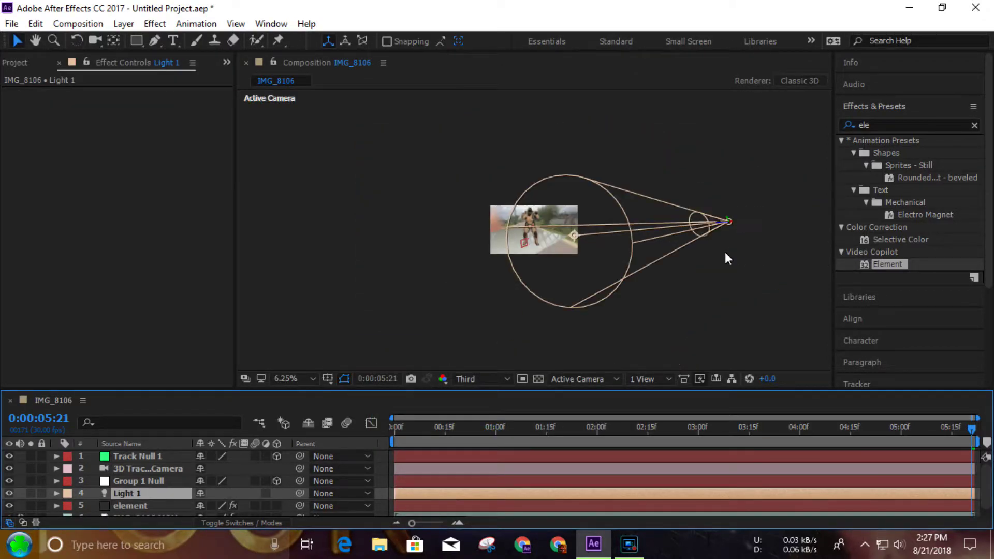
left_click_drag(719, 220, 585, 222)
key("period")
key("period")
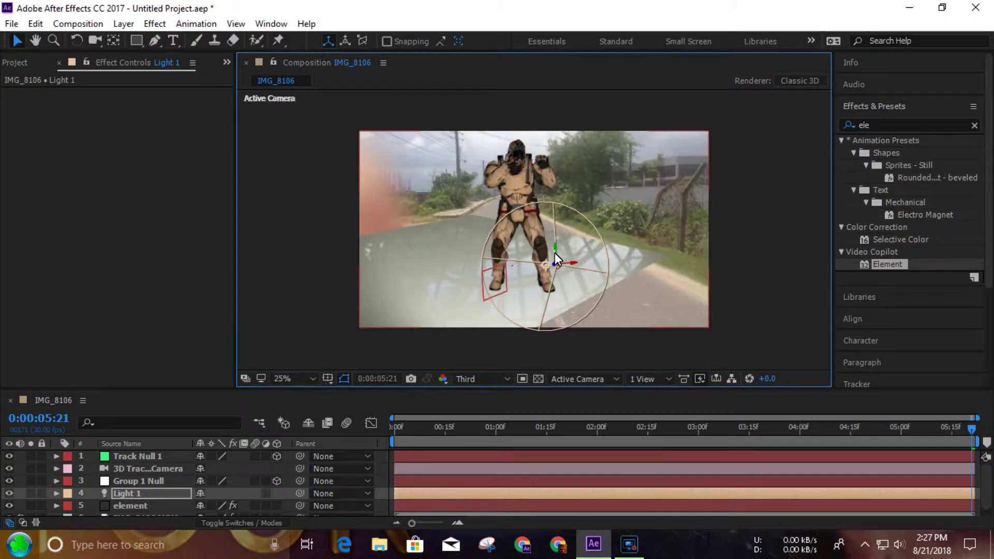
left_click(474, 379)
left_click(487, 414)
left_click_drag(560, 183, 539, 186)
scroll(142, 488, "down", 1)
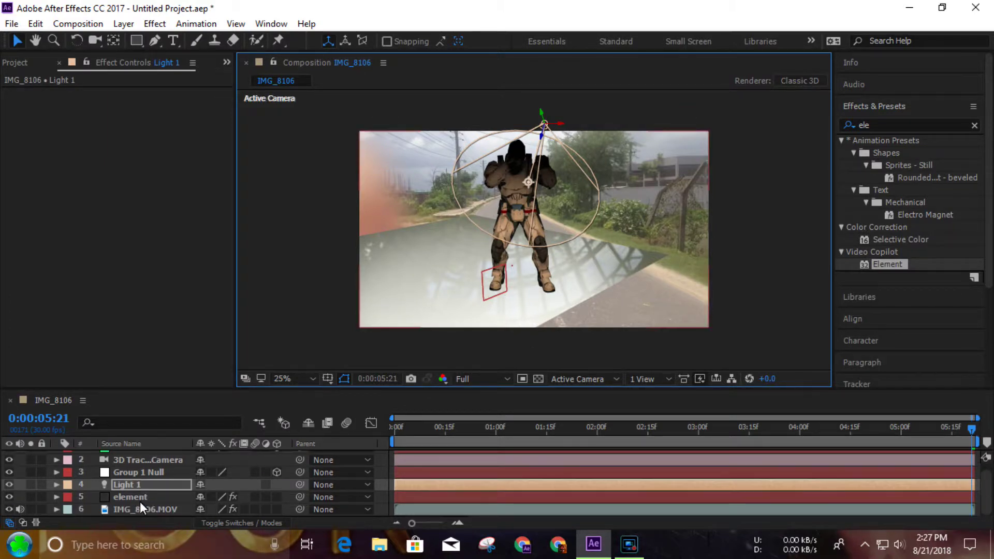
- Enable shadows in the Element effect's Render Settings with Shadow Mode set to Ray-Traced
left_click(139, 499)
scroll(68, 201, "down", 1)
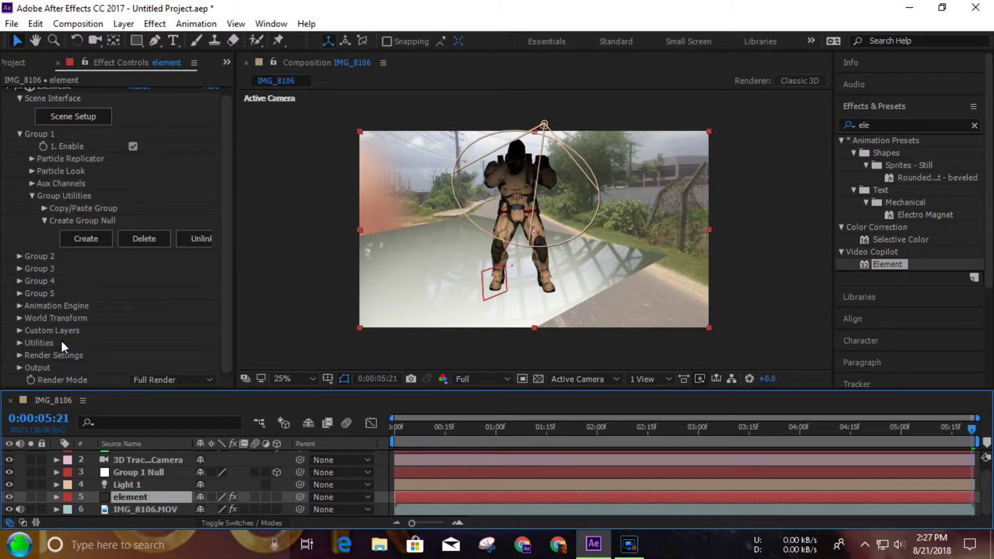
left_click(19, 355)
scroll(19, 356, "down", 5)
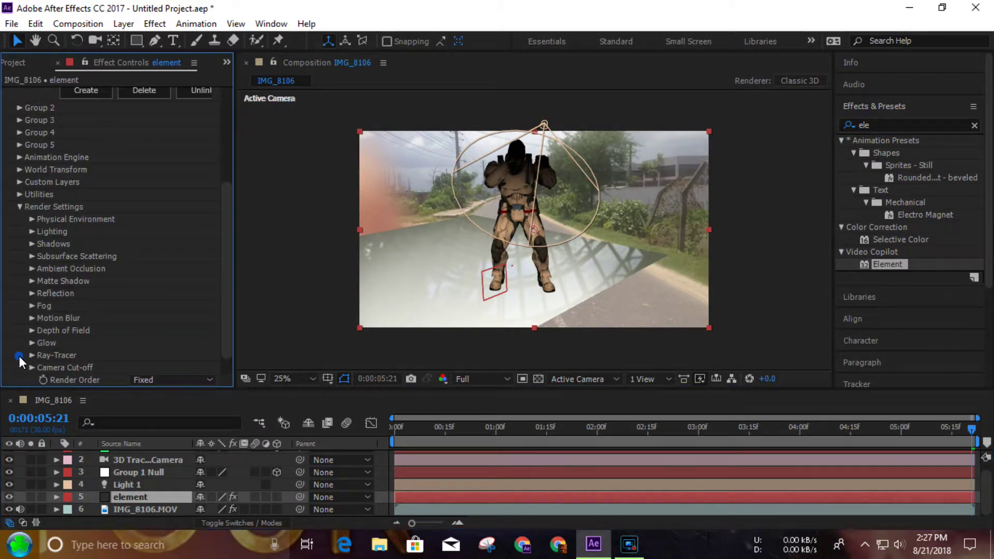
left_click(32, 244)
left_click(132, 256)
left_click(169, 269)
left_click(181, 298)
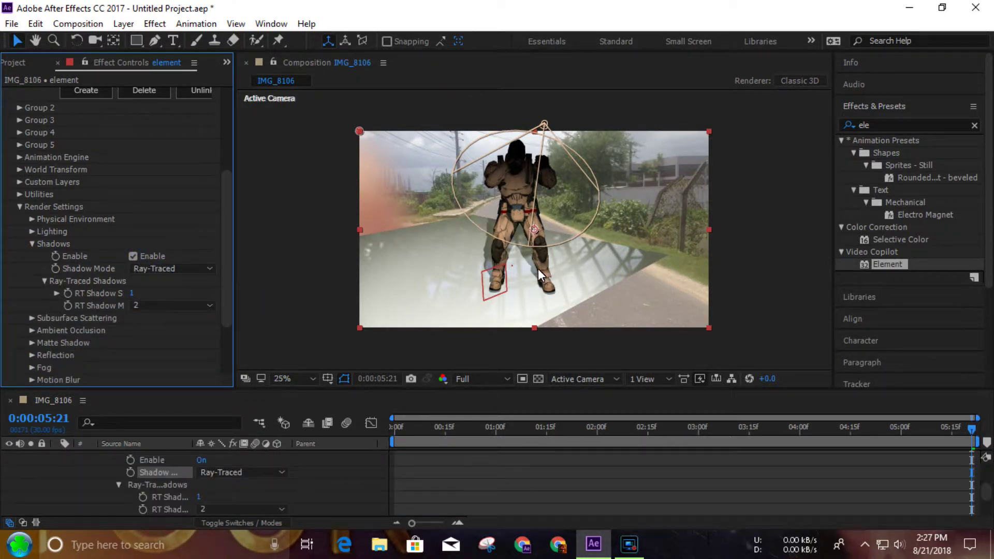
key("comma")
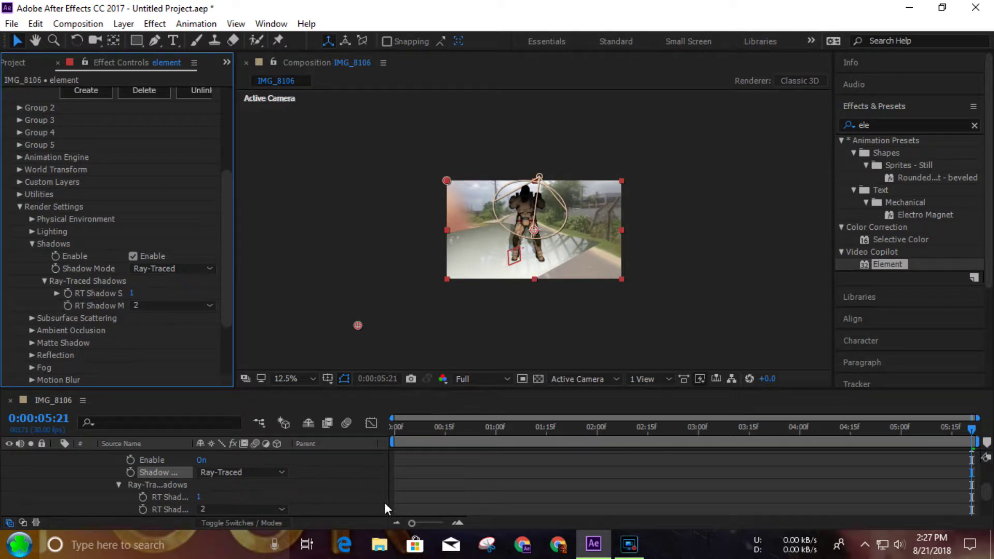
scroll(362, 480, "up", 4)
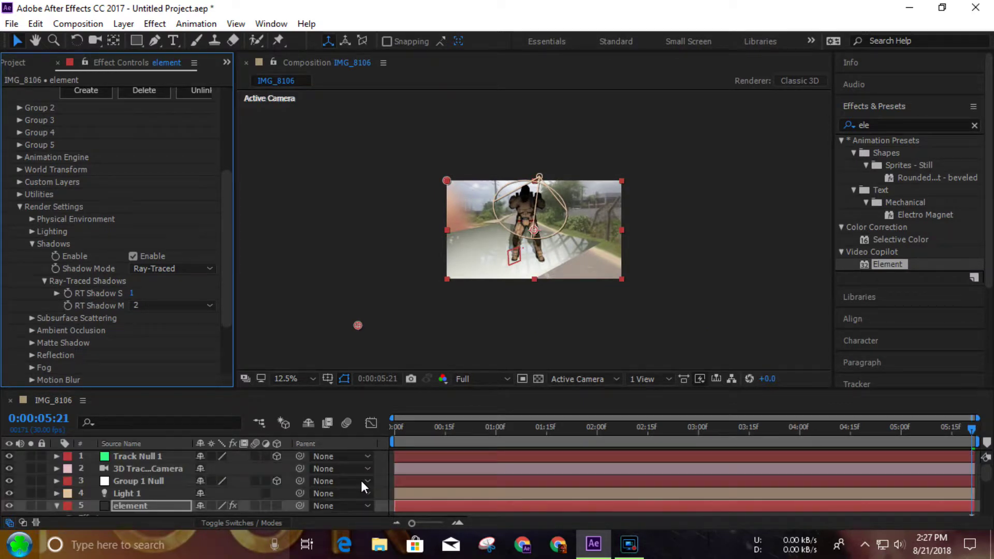
left_click(58, 505)
- Add a new camera layer, Camera 1, to the composition
right_click(386, 460)
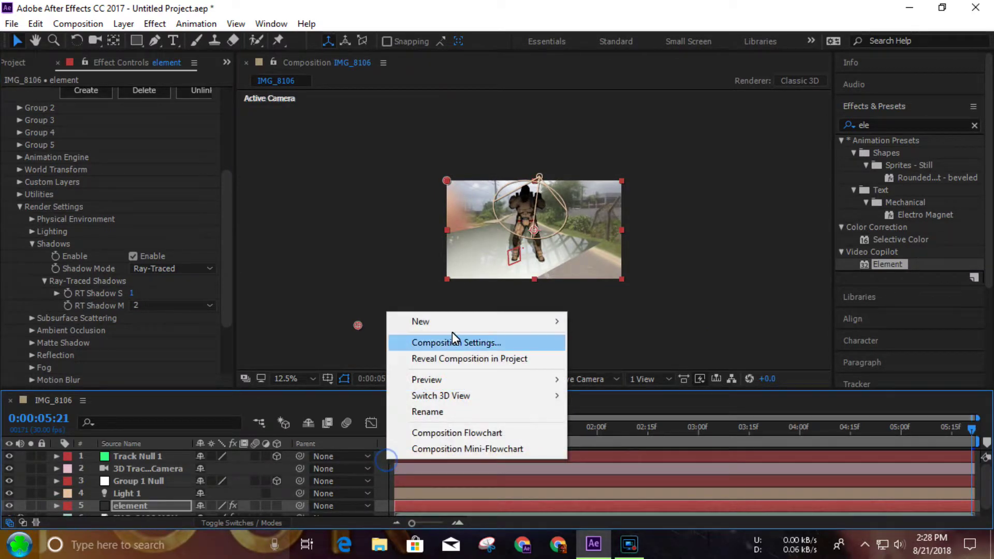
mouse_move(463, 323)
left_click(628, 391)
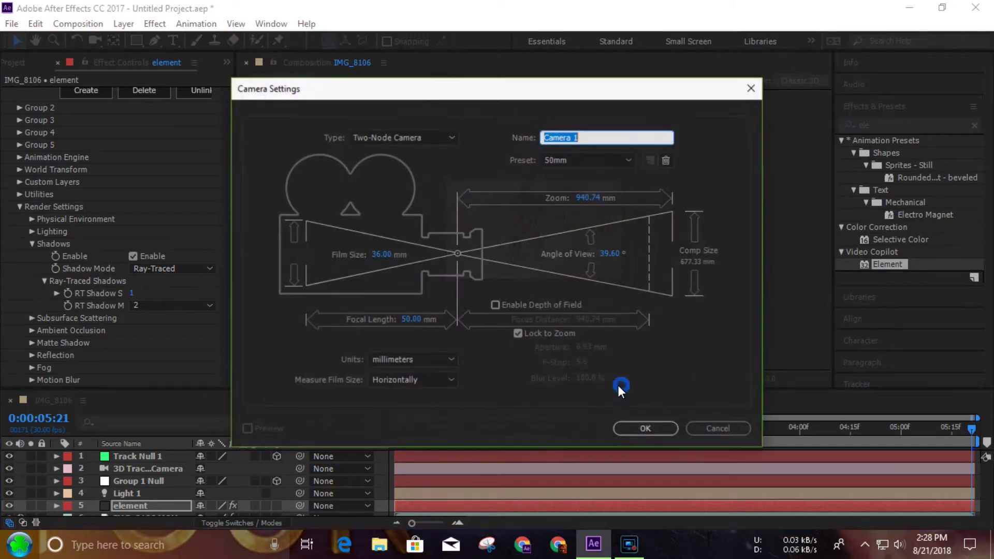
left_click(645, 429)
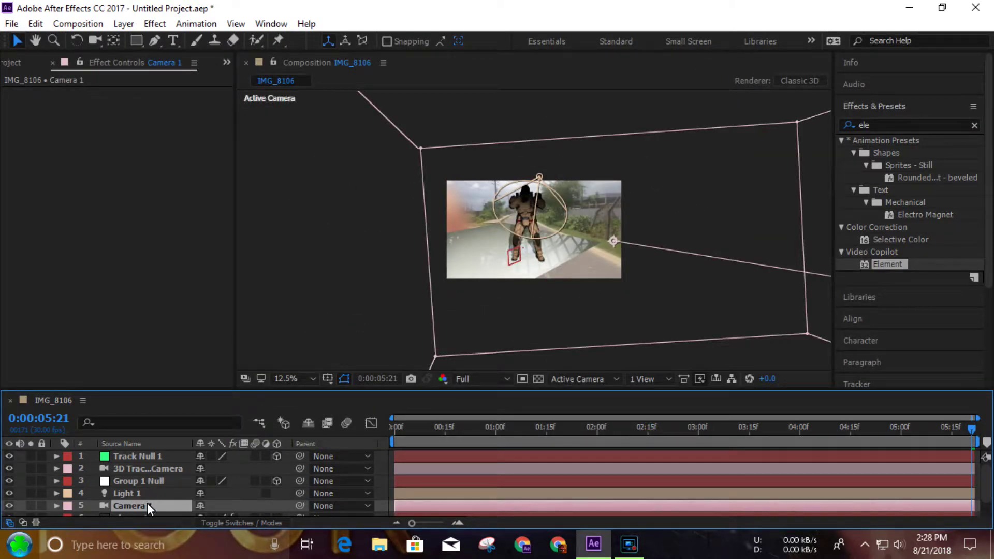
- Move Camera 1 to the top of the layers and switch off the 3D Tracker Camera
left_click(6, 511)
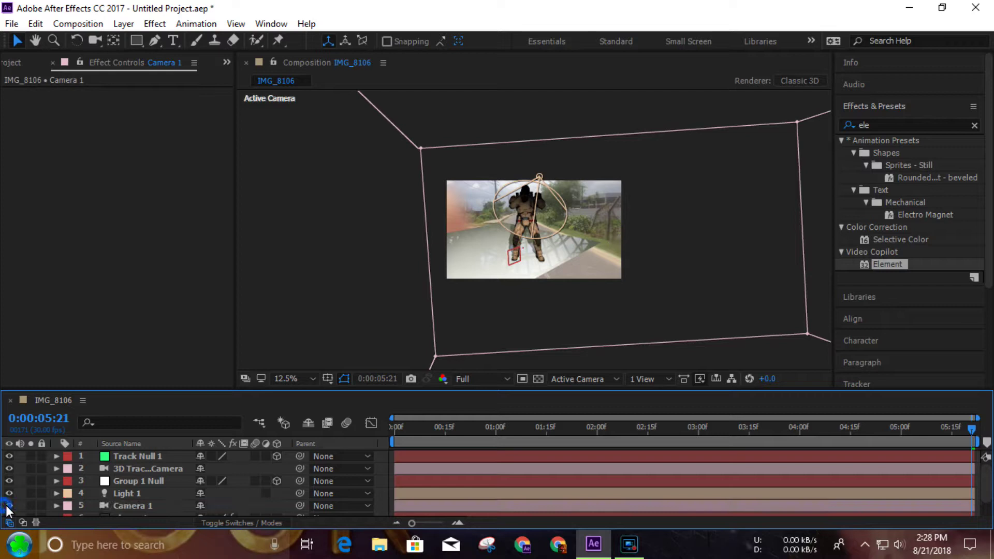
left_click_drag(132, 502, 135, 450)
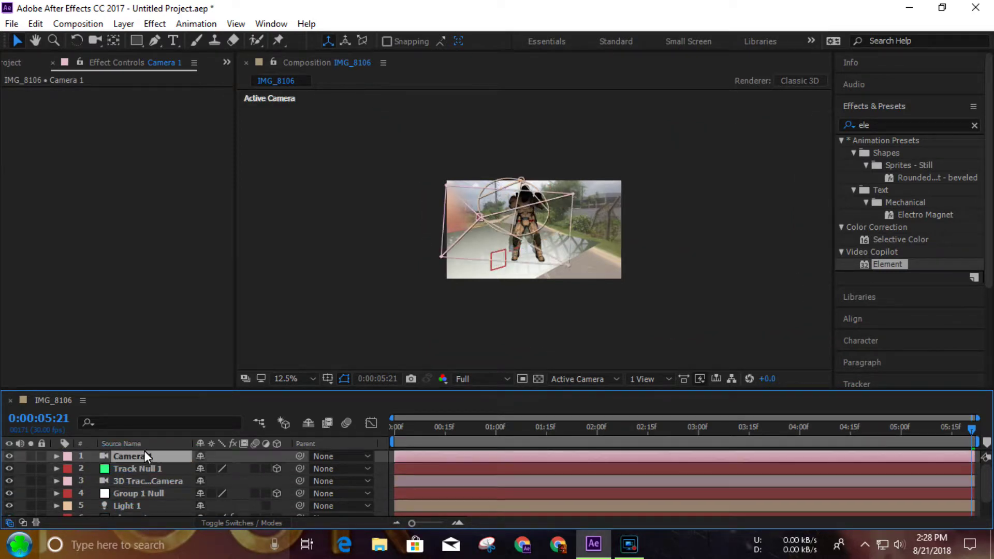
left_click(137, 481)
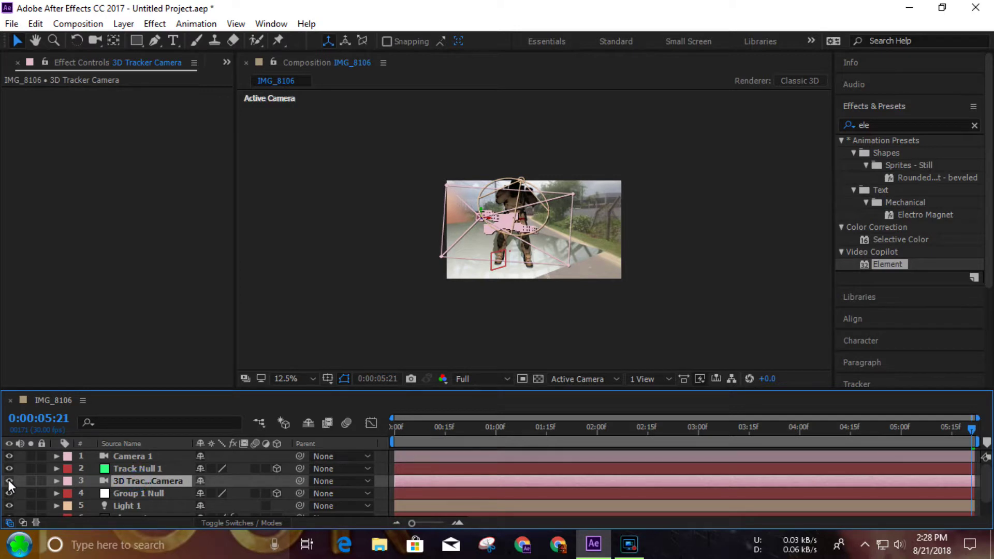
left_click(9, 456)
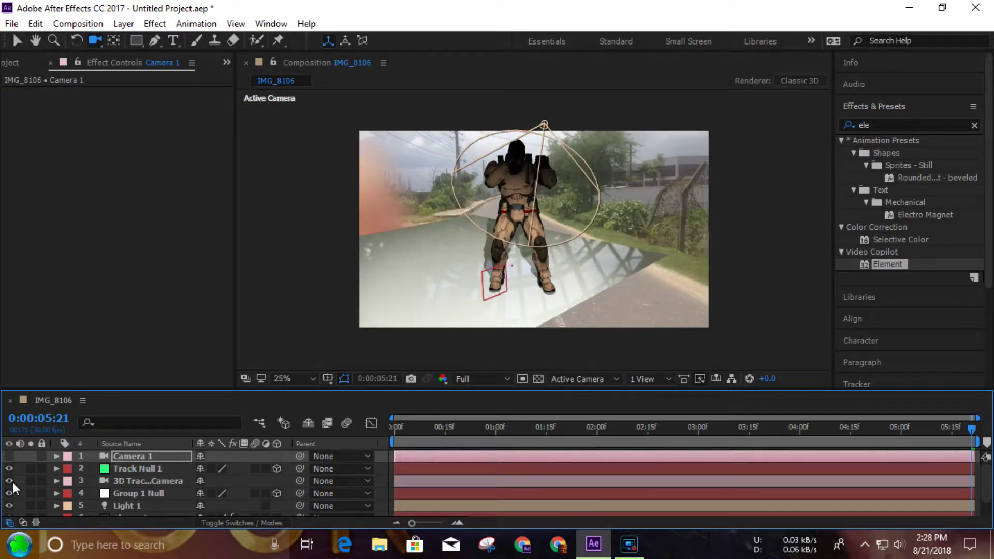
left_click(9, 481)
left_click(152, 459)
left_click(9, 456)
- Orbit and shift Camera 1's view around the scene so the plane sits lower
key("c")
key("c")
left_click_drag(536, 192, 563, 191)
left_click_drag(549, 303, 549, 296)
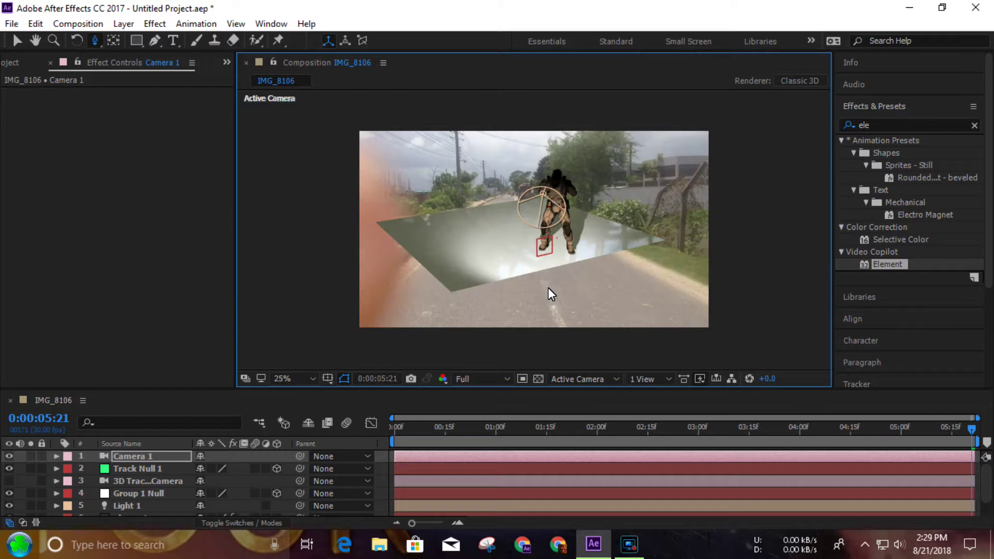
key("c")
left_click_drag(543, 258, 538, 246)
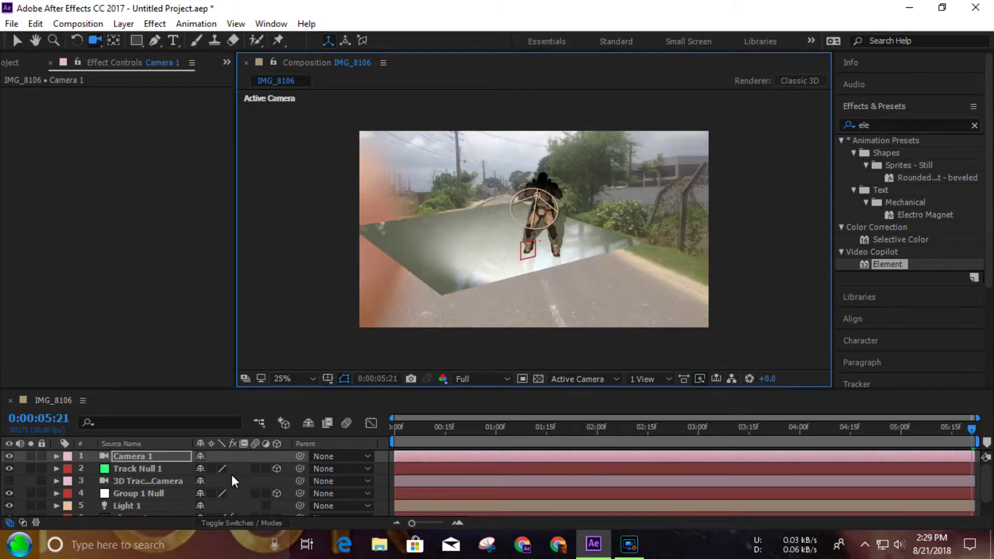
- Drag Light 1 up and then slightly left so it sits above the armored character
left_click(126, 507)
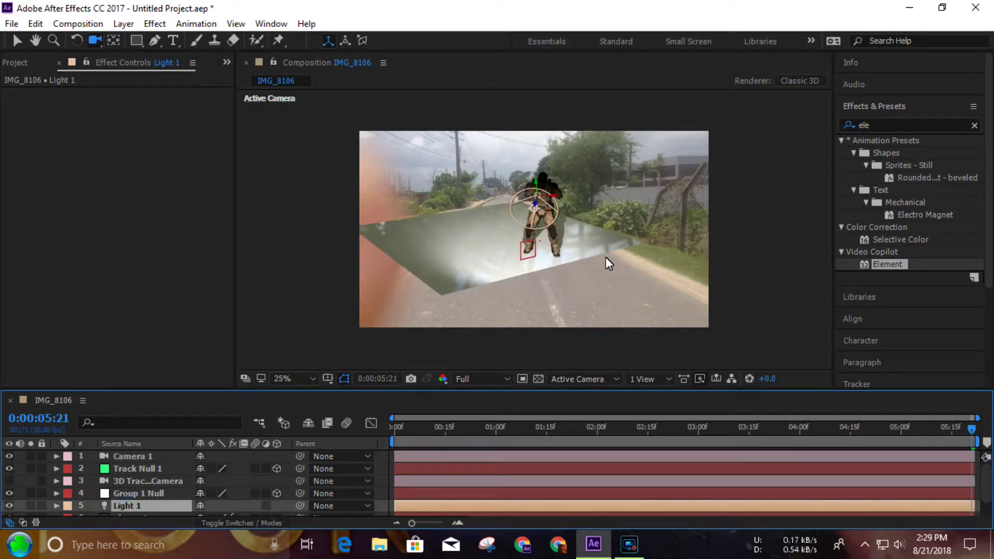
key("v")
left_click_drag(534, 204, 514, 241)
key("c")
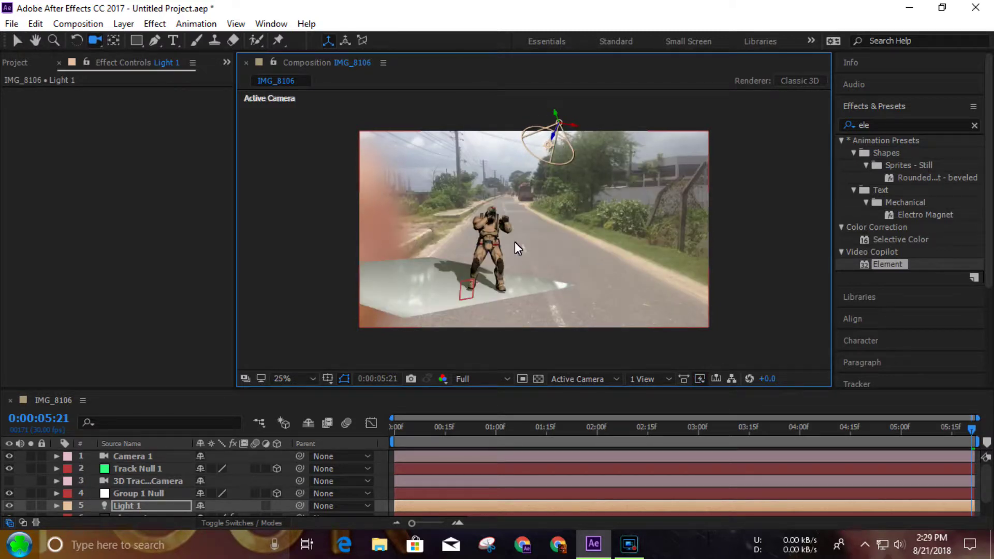
key("v")
left_click_drag(541, 114, 557, 126)
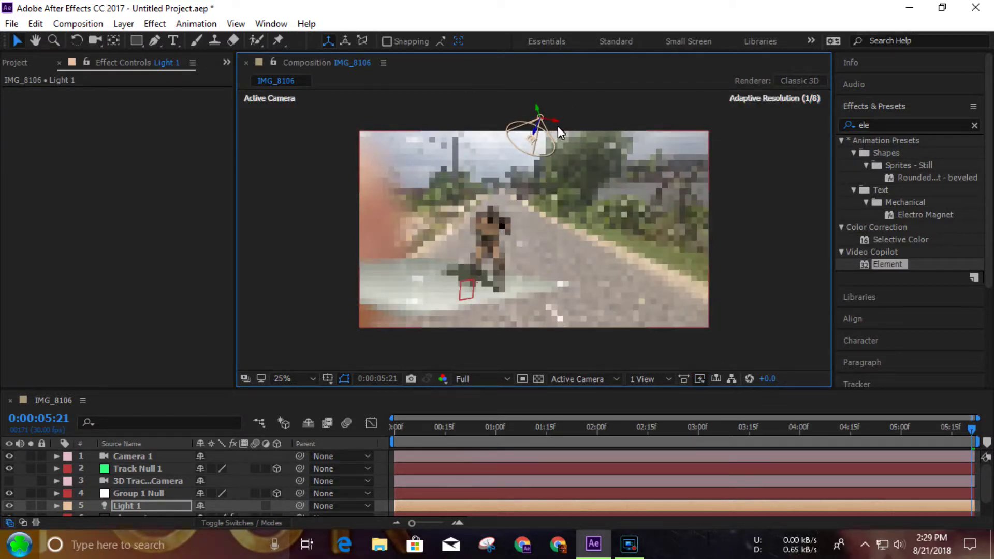
key("w")
key("Return")
key("v")
left_click_drag(545, 136, 441, 85)
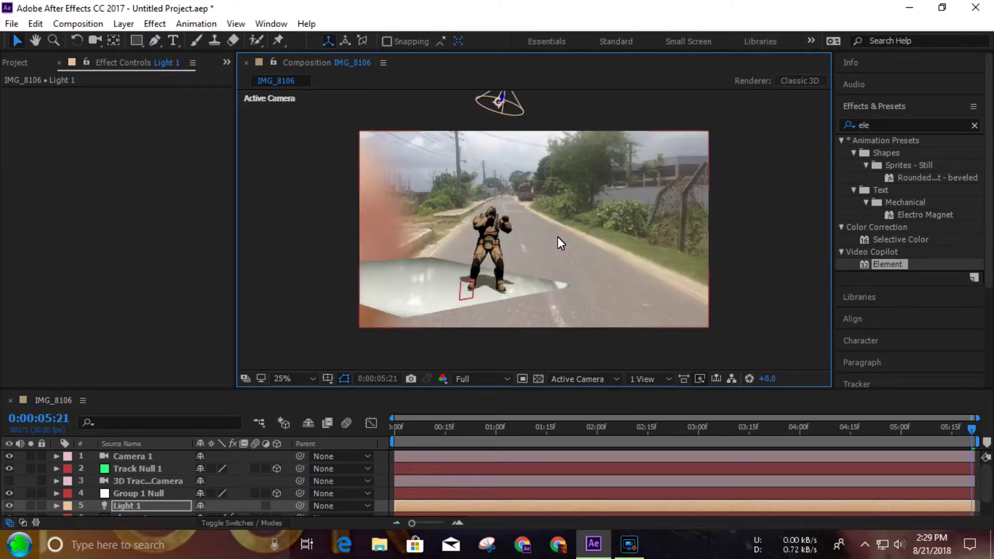
- Zoom the composition view between 12.5%, 50% and 25% to check the light's placement
key("comma")
key("period")
key("period")
key("period")
key("period")
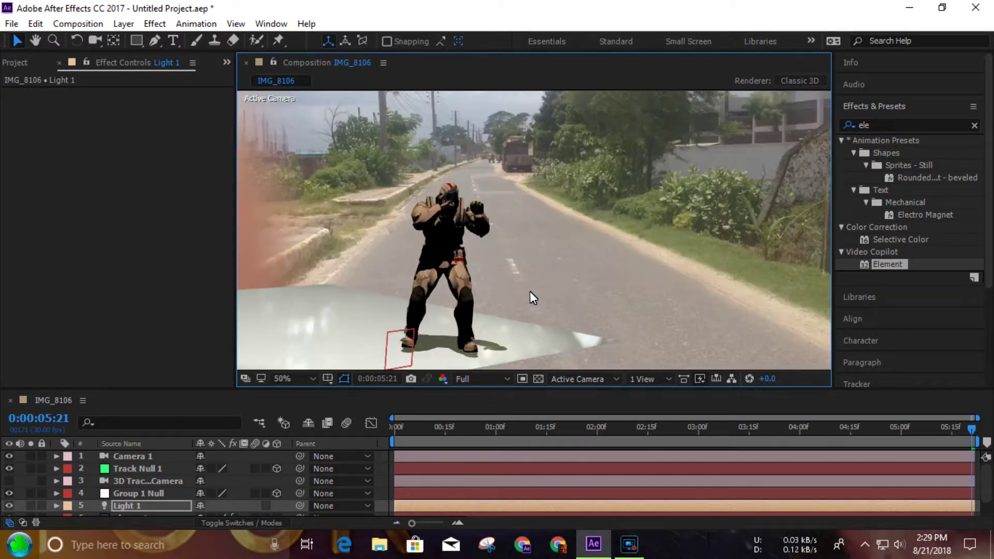
key("comma")
key("comma")
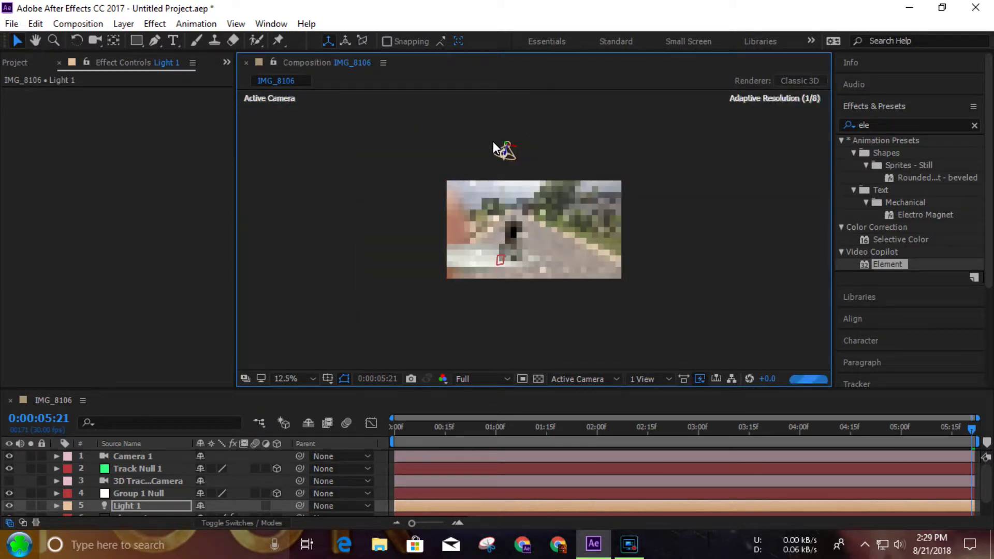
key("period")
- Switch from Camera 1 to the 3D Tracker Camera and review frames from 0:00:04:12 back to 0:00:00:22
left_click(9, 456)
left_click(9, 481)
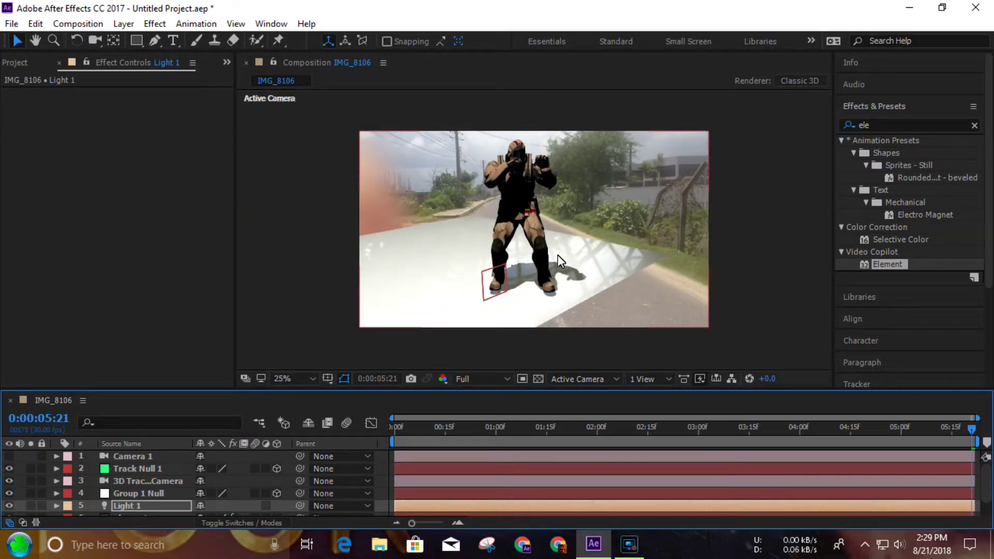
left_click(840, 428)
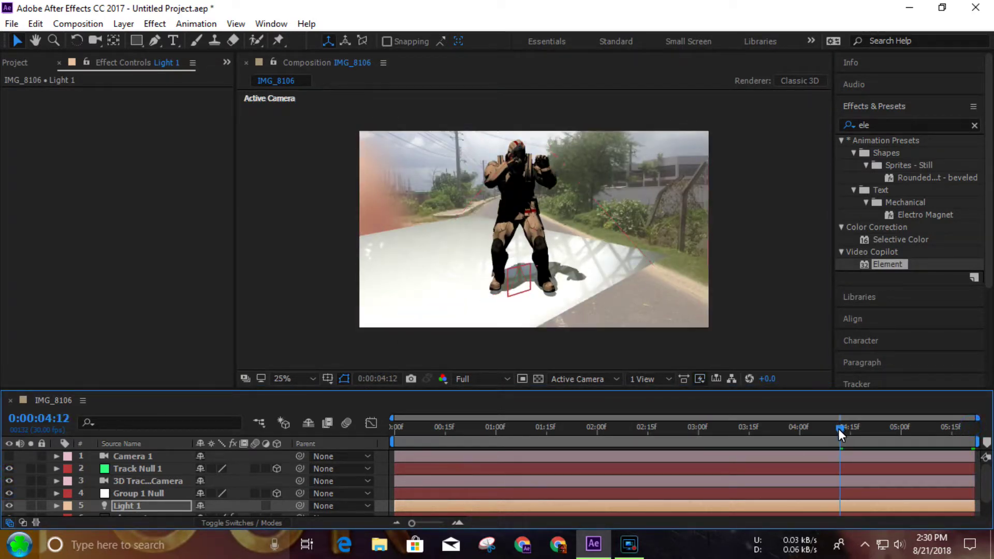
left_click(757, 428)
left_click(676, 429)
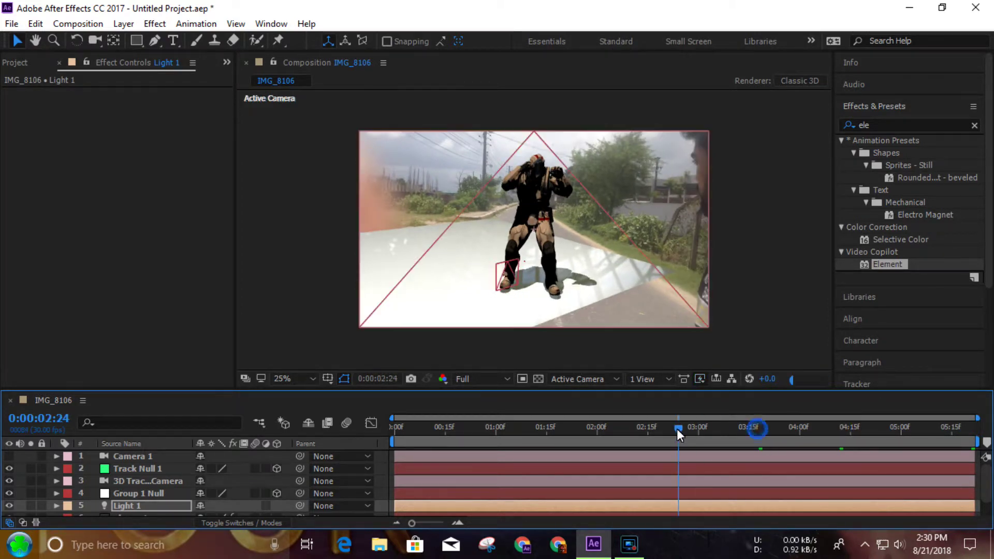
left_click(644, 429)
left_click(508, 428)
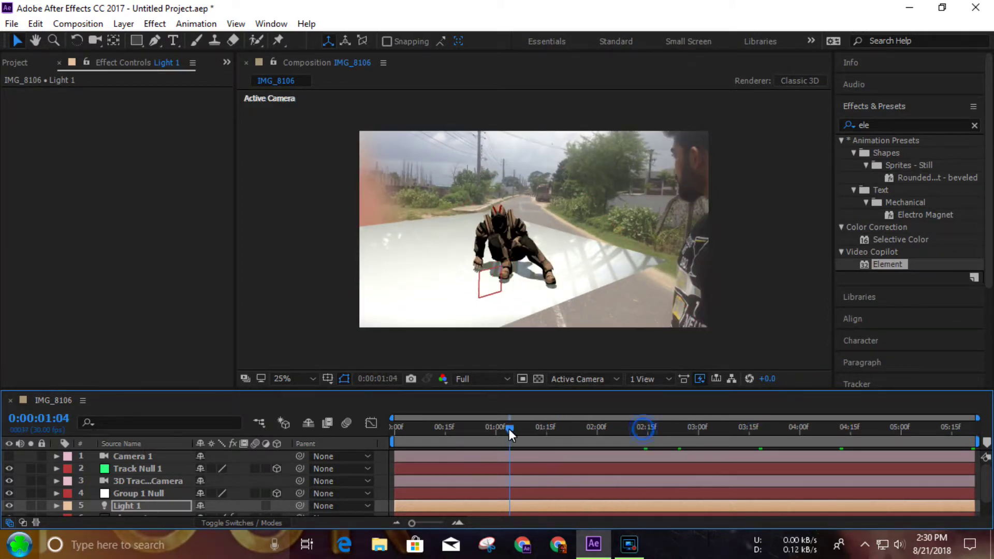
left_click(467, 429)
left_click_drag(468, 425, 838, 446)
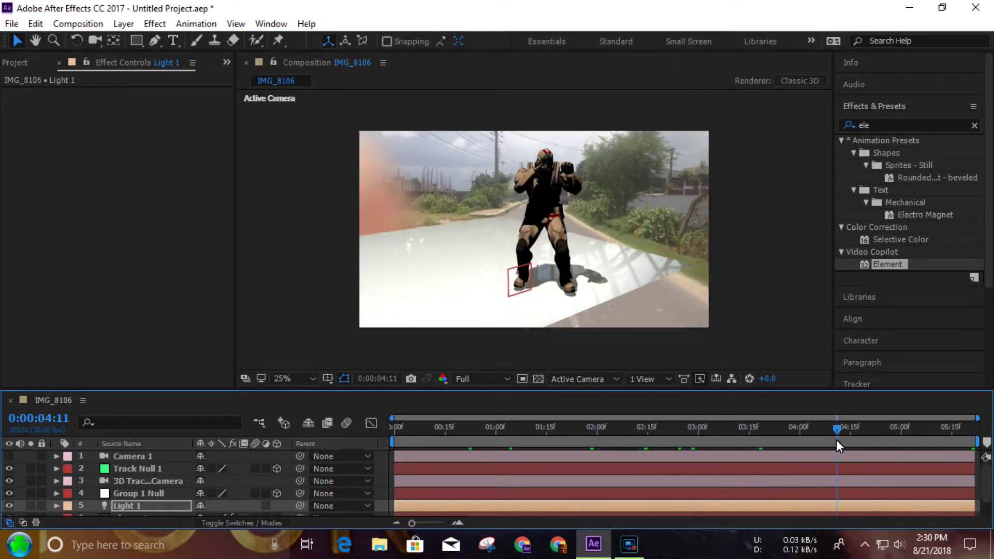
- At the last frame 0:00:05:21, toggle Camera 1 on and off to compare views
left_click(971, 429)
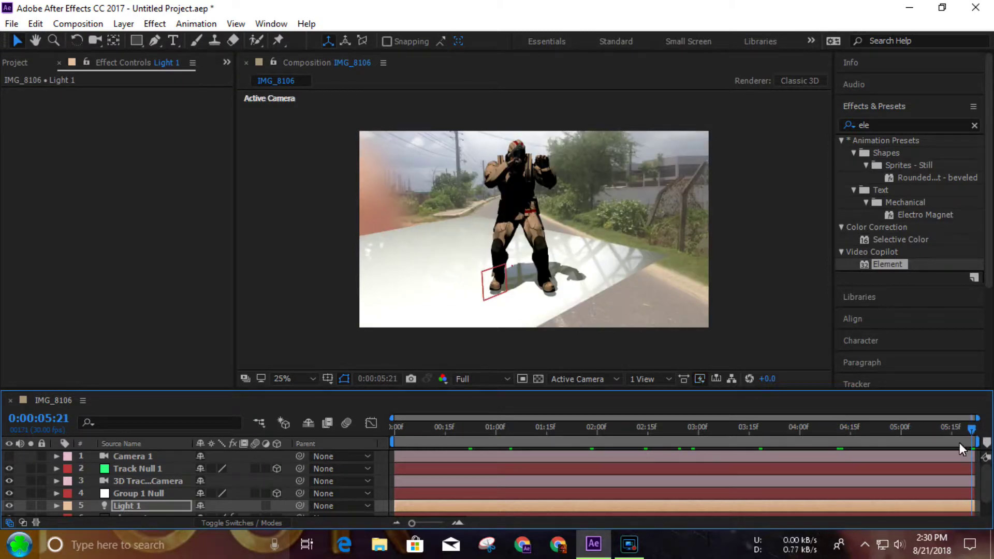
left_click(9, 455)
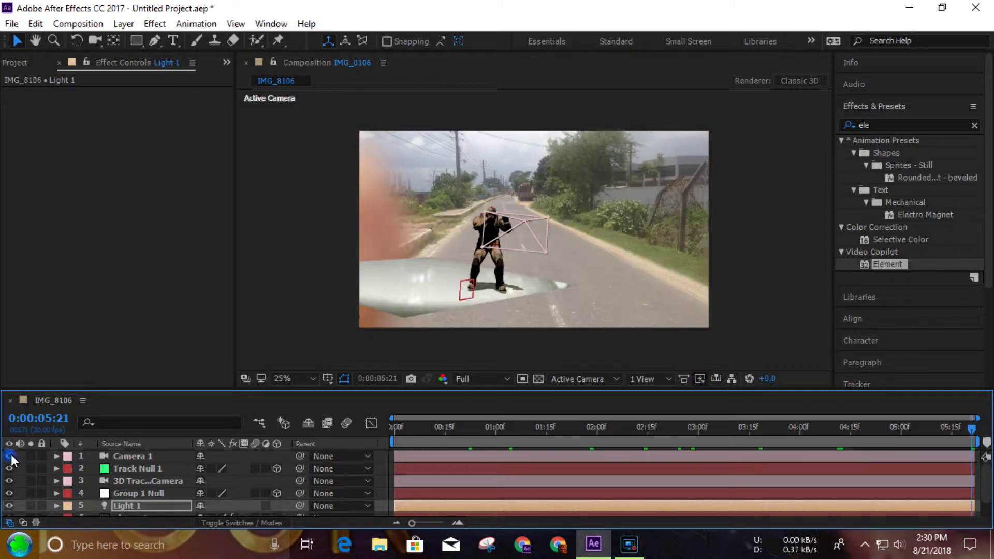
left_click(9, 455)
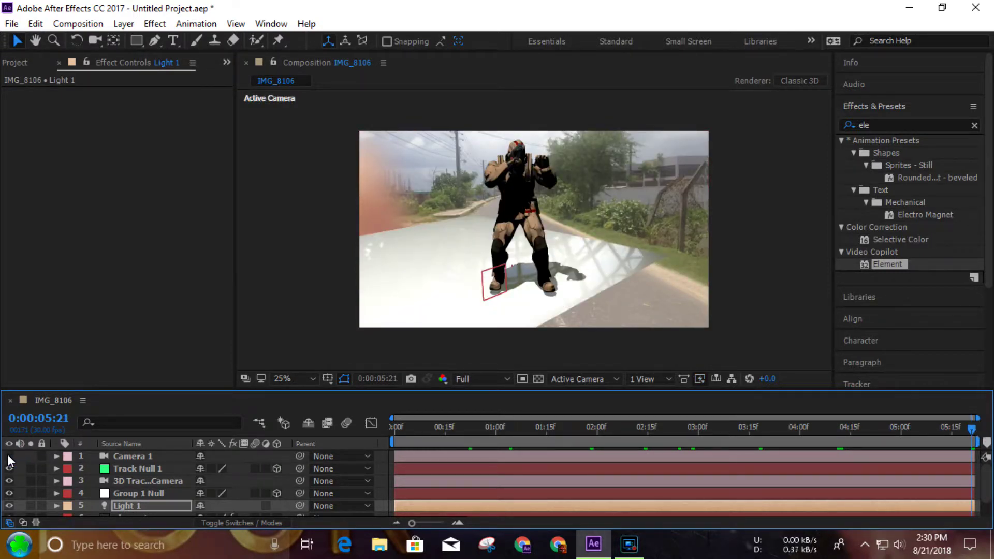
left_click(9, 455)
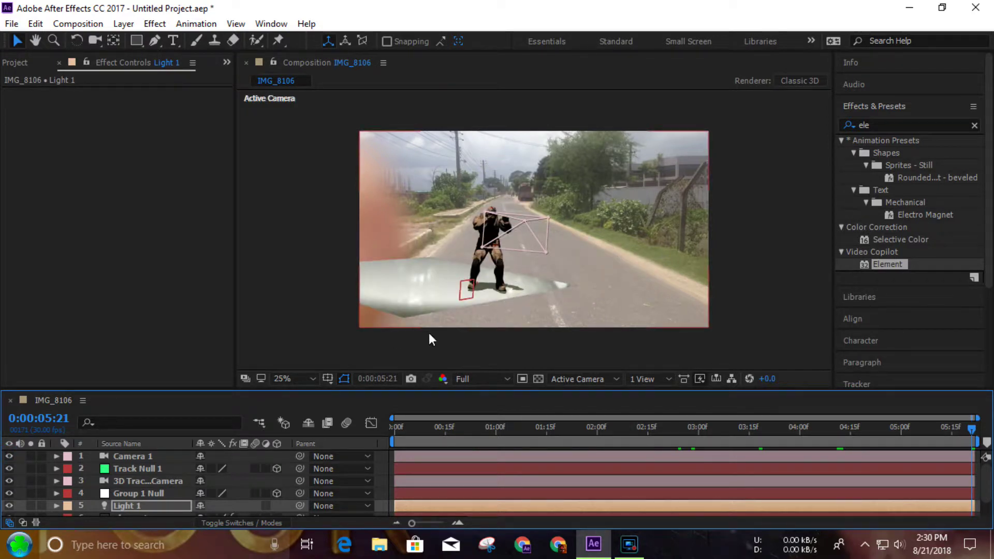
left_click(10, 455)
- Delete the Camera 1 layer and open Scene Setup on the element layer
left_click(125, 458)
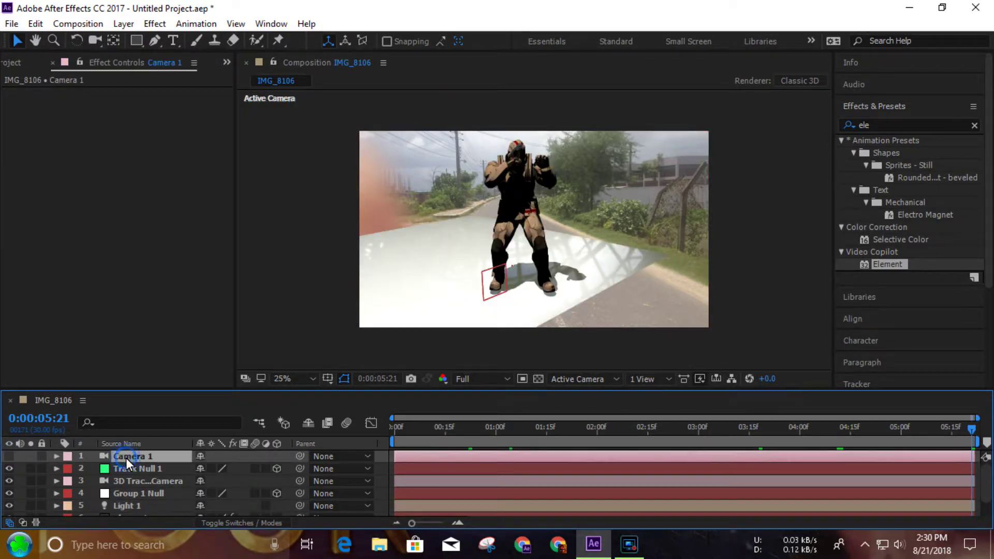
key("Delete")
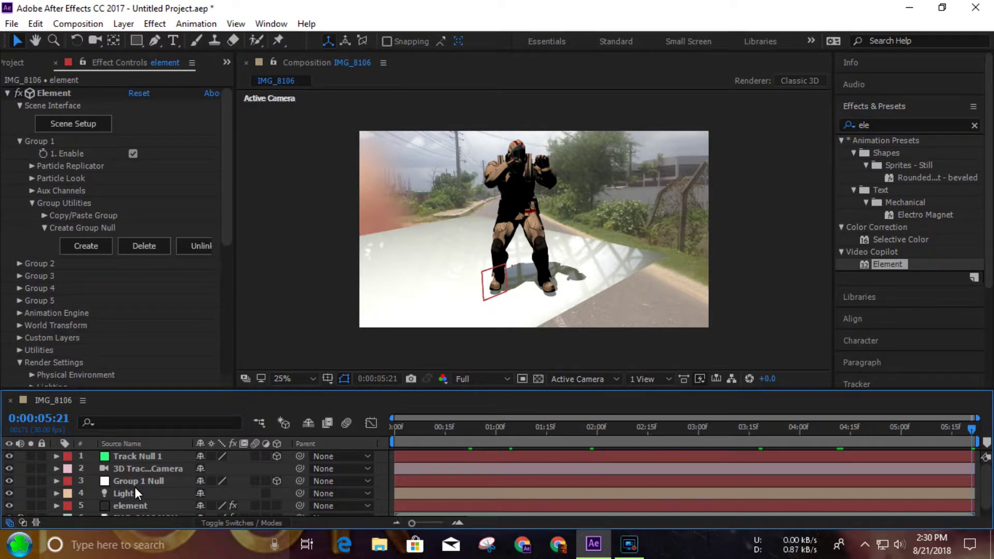
left_click(9, 468)
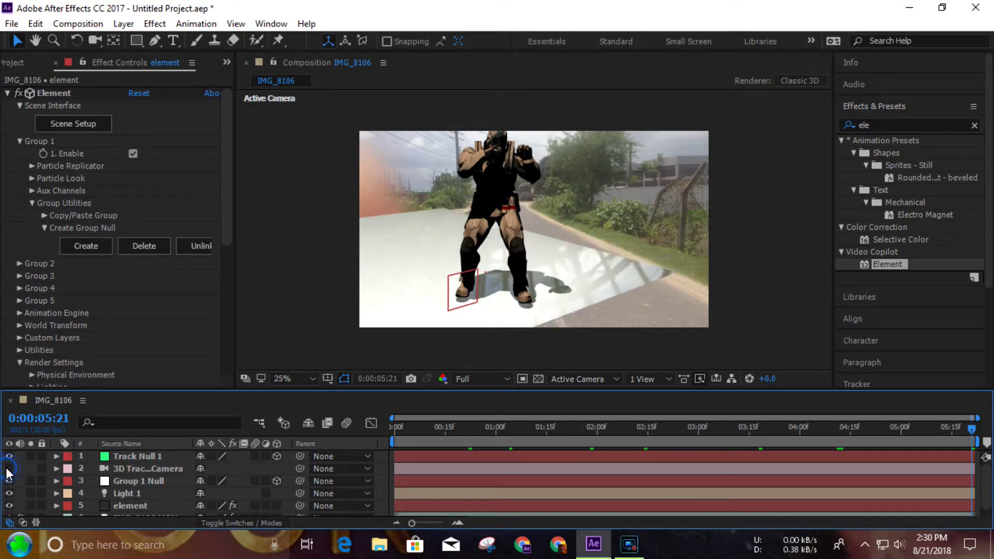
left_click(9, 469)
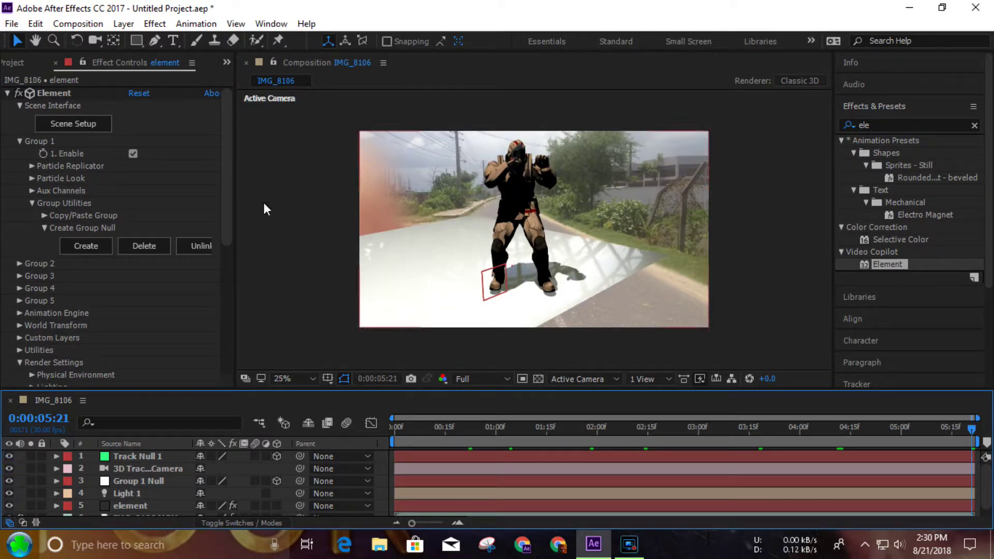
left_click(148, 502)
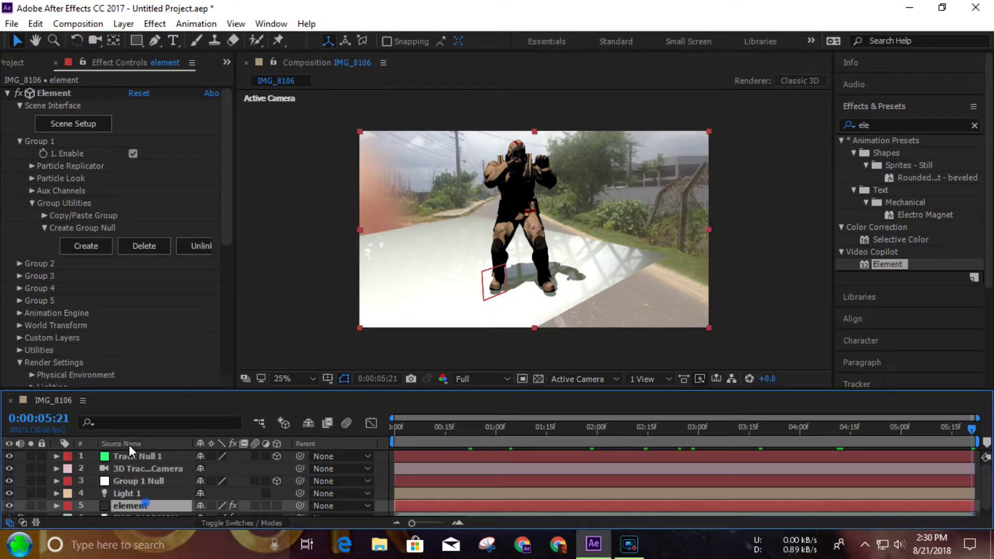
left_click(81, 128)
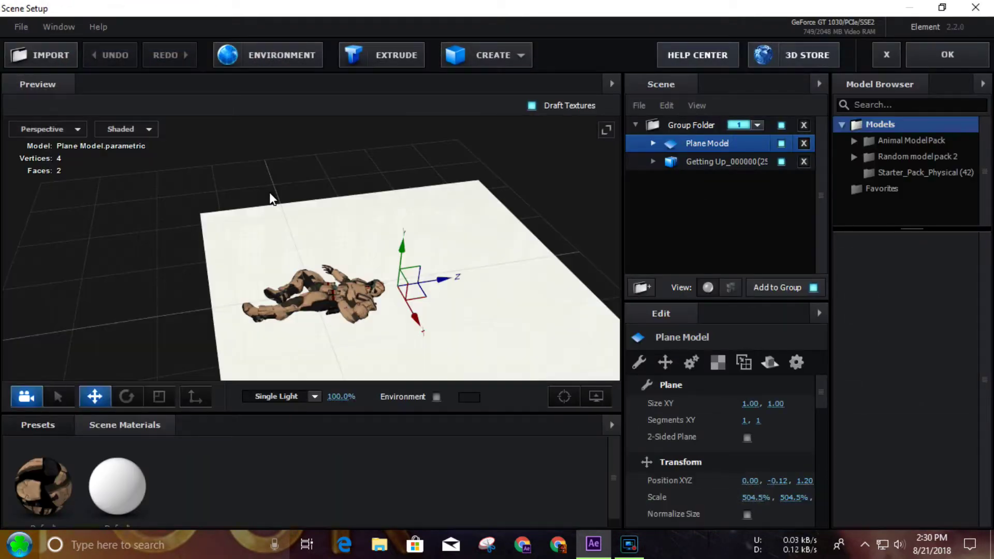
- Orbit the preview to a side view and rotate the ground plane slightly
left_click_drag(339, 278, 326, 245)
key("e")
left_click_drag(478, 304, 330, 322)
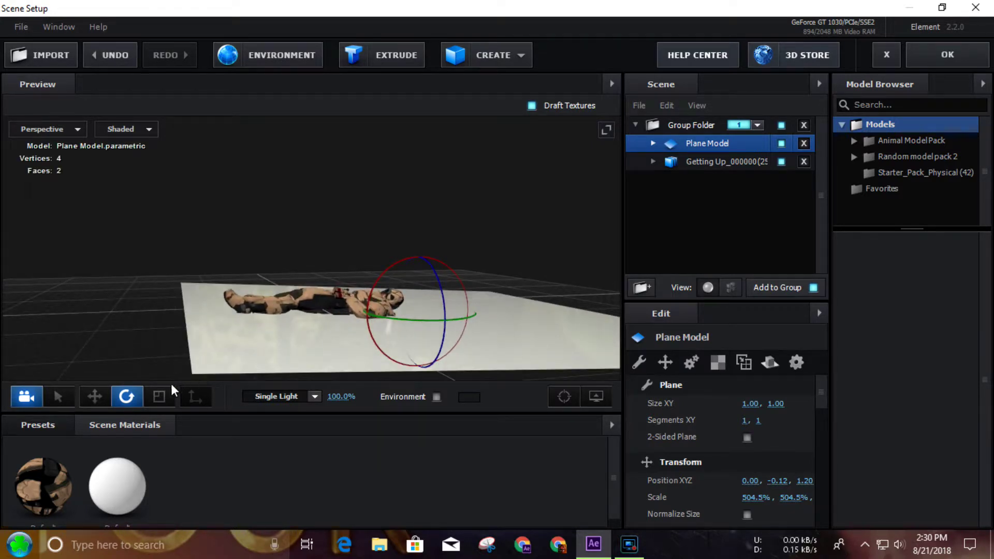
- Enable Matte Shadow on the Plane Model's Default material and apply the scene
left_click(636, 126)
left_click(635, 126)
left_click(653, 140)
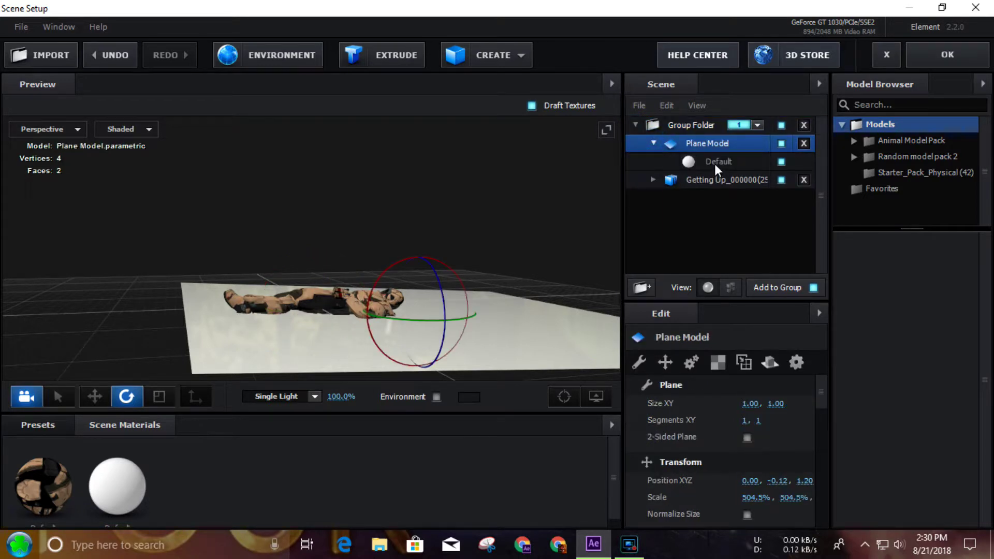
left_click(715, 161)
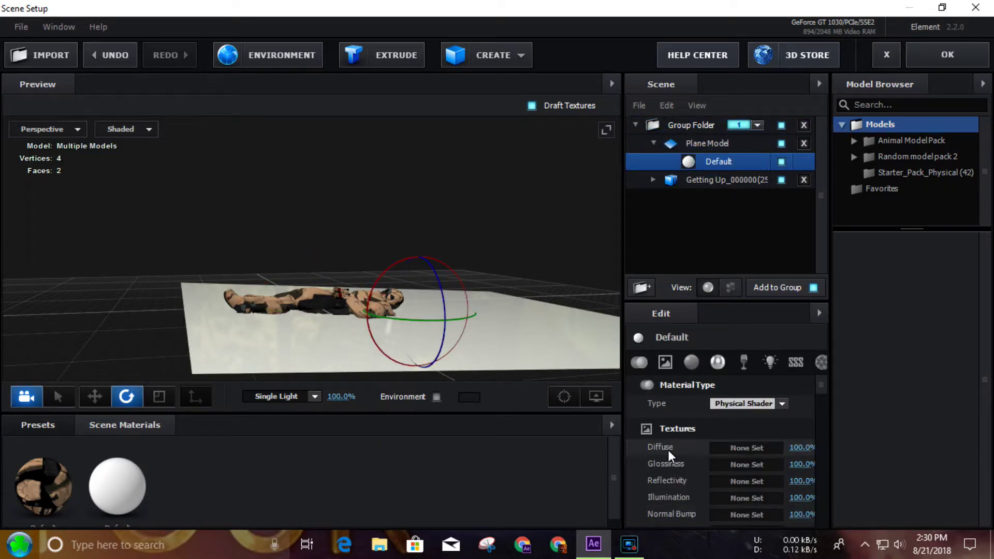
scroll(667, 450, "down", 10)
scroll(667, 449, "down", 8)
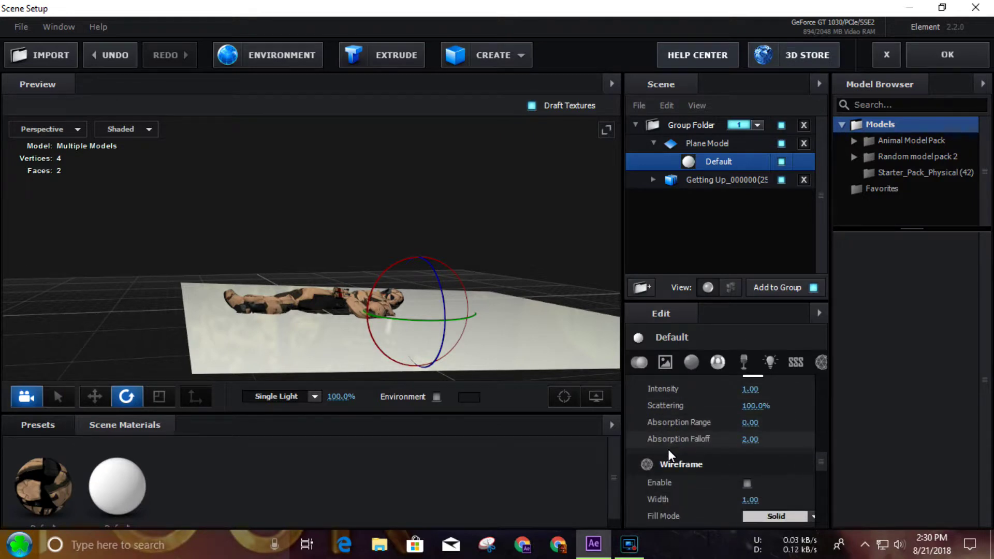
scroll(668, 449, "down", 8)
scroll(668, 449, "down", 5)
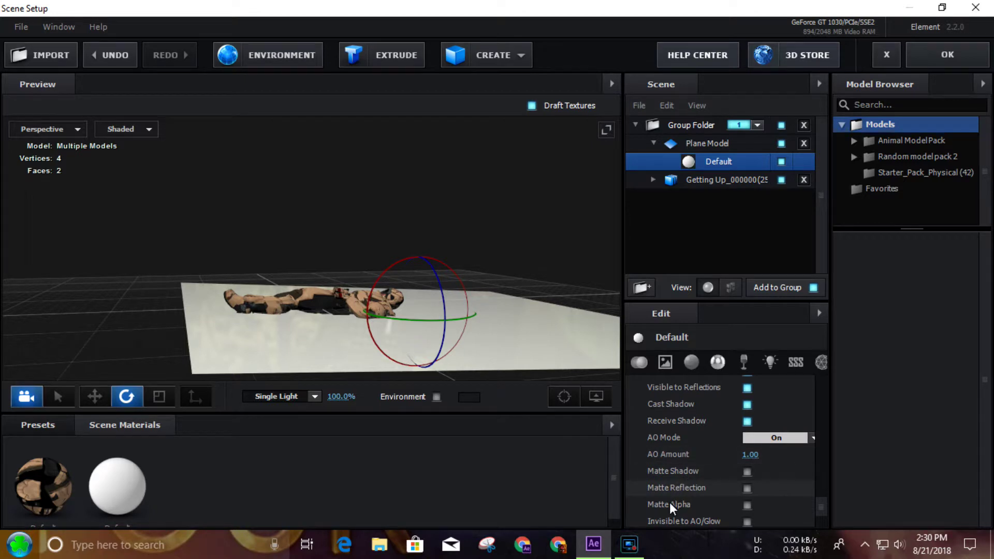
left_click(747, 471)
left_click_drag(282, 264, 265, 267)
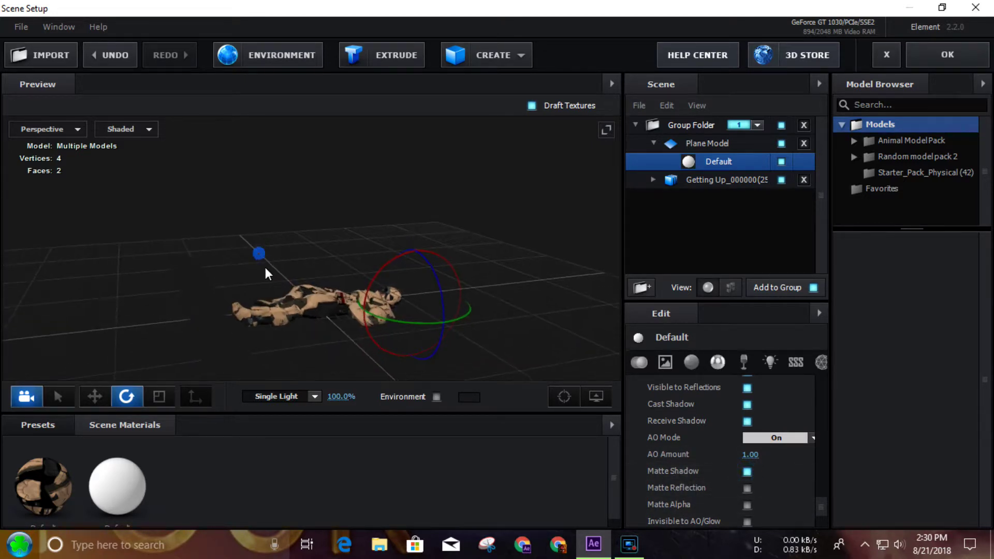
left_click(968, 57)
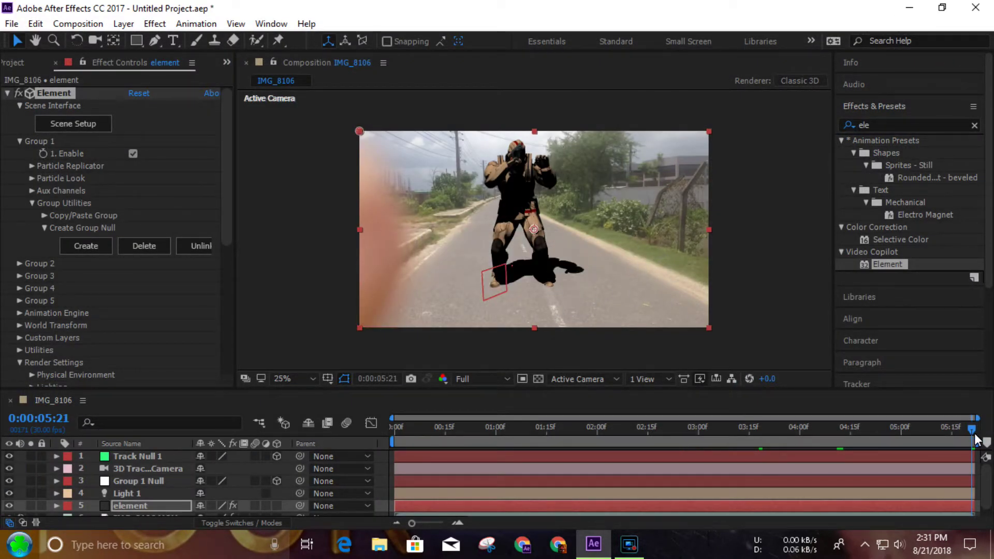
key("space")
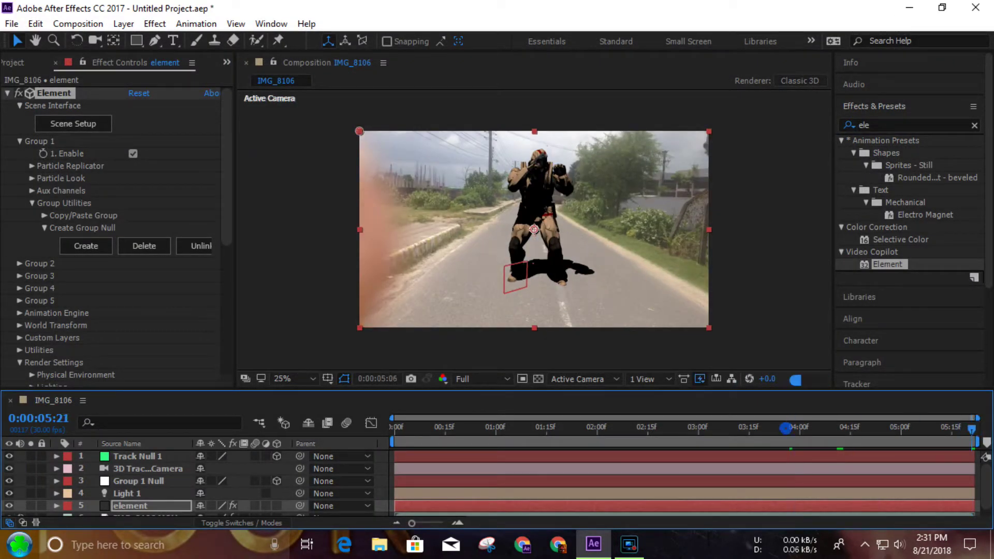
left_click_drag(972, 419, 733, 417)
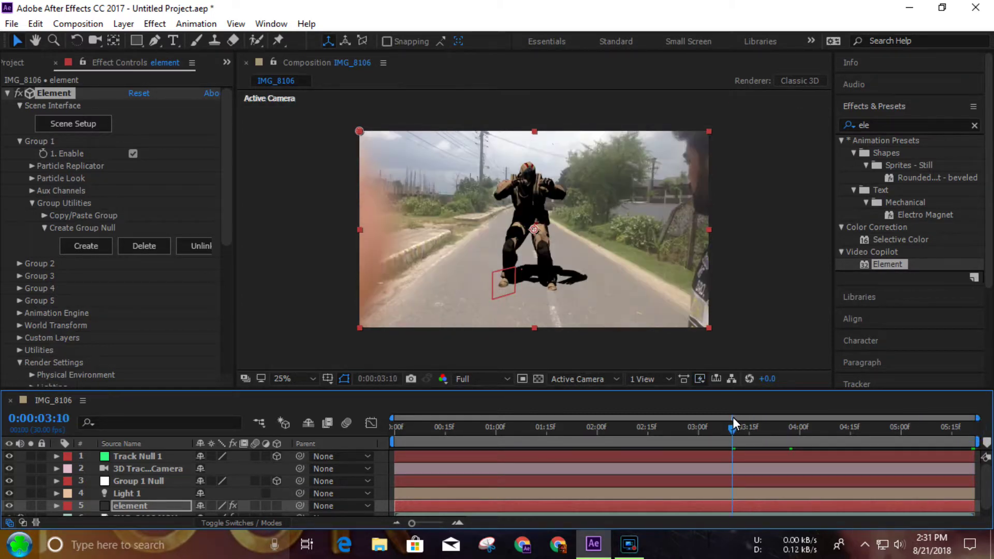
right_click(386, 452)
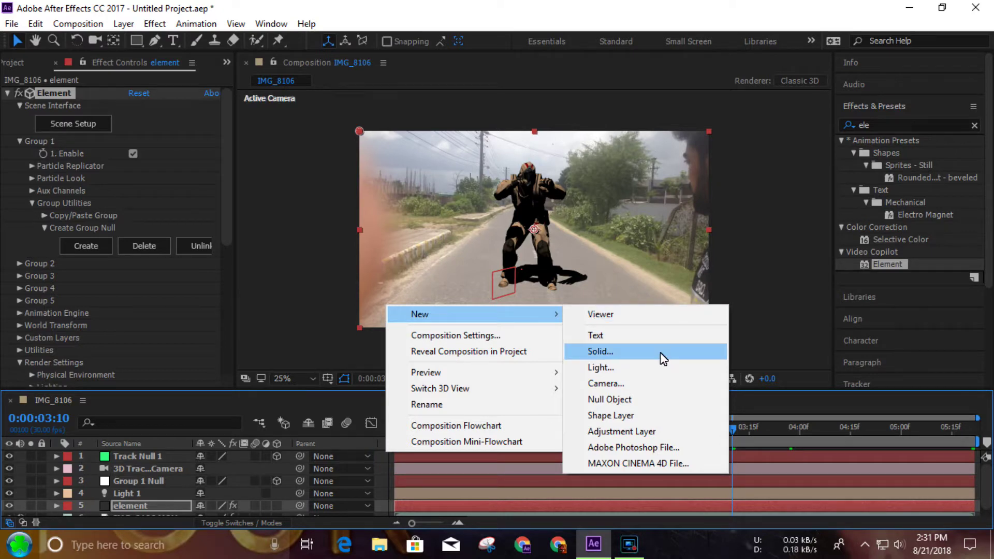
left_click(654, 365)
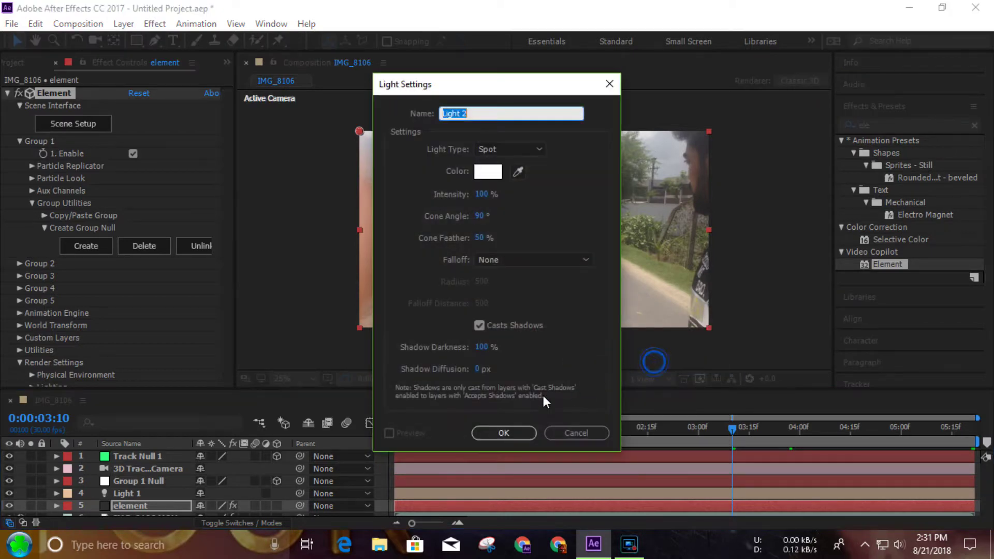
left_click(512, 434)
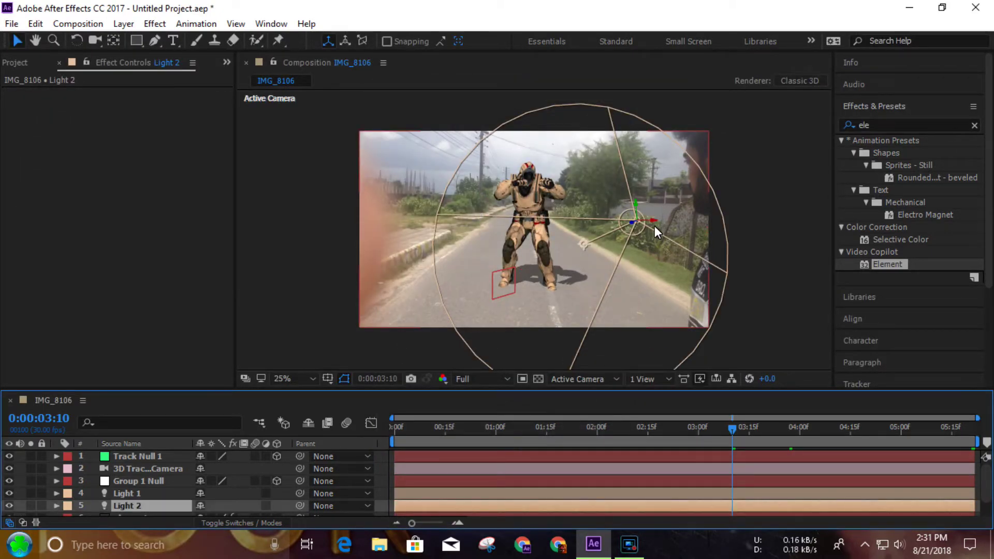
left_click_drag(654, 222, 515, 223)
left_click_drag(315, 204, 342, 147)
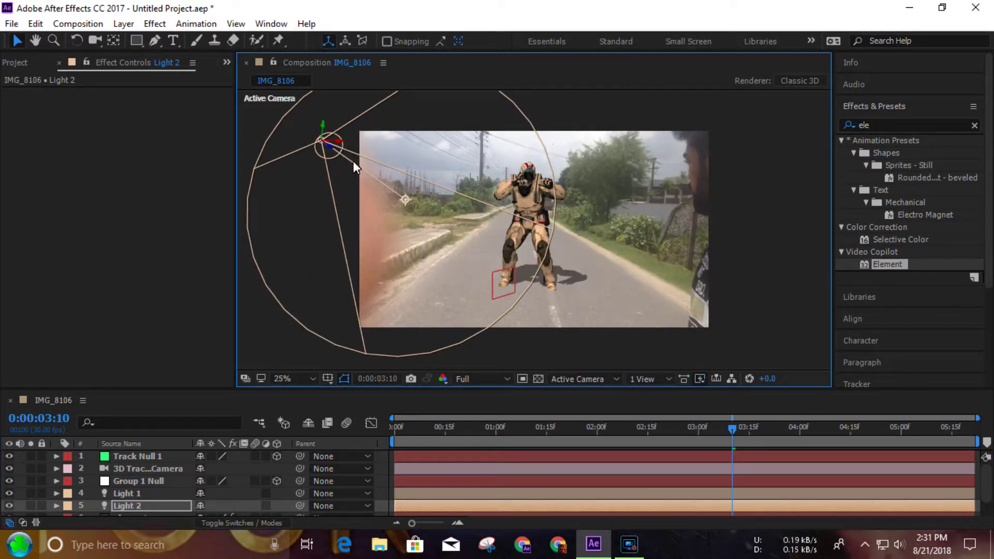
left_click_drag(404, 200, 477, 195)
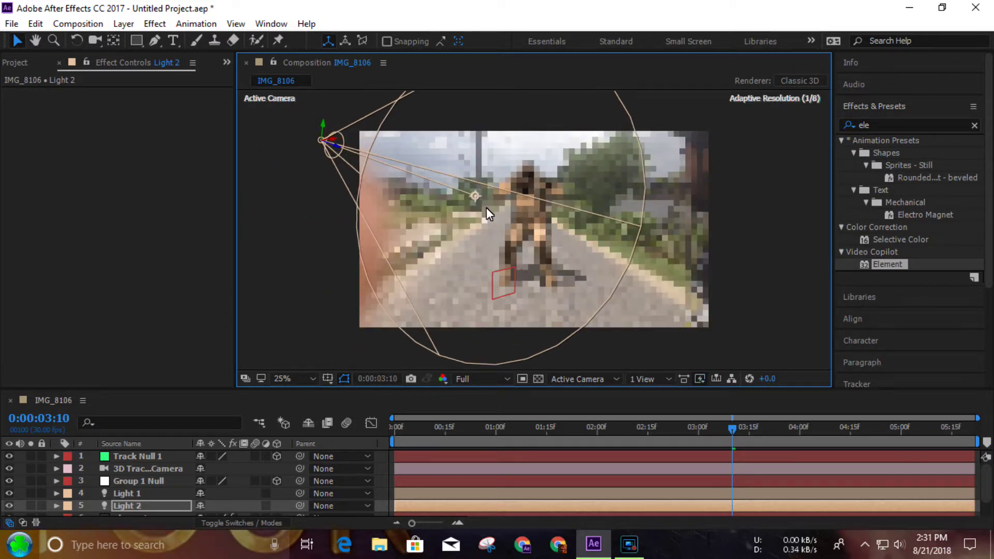
mouse_move(334, 149)
left_mouse_down()
mouse_move(287, 155)
mouse_move(315, 151)
mouse_move(318, 135)
mouse_move(342, 141)
left_mouse_up()
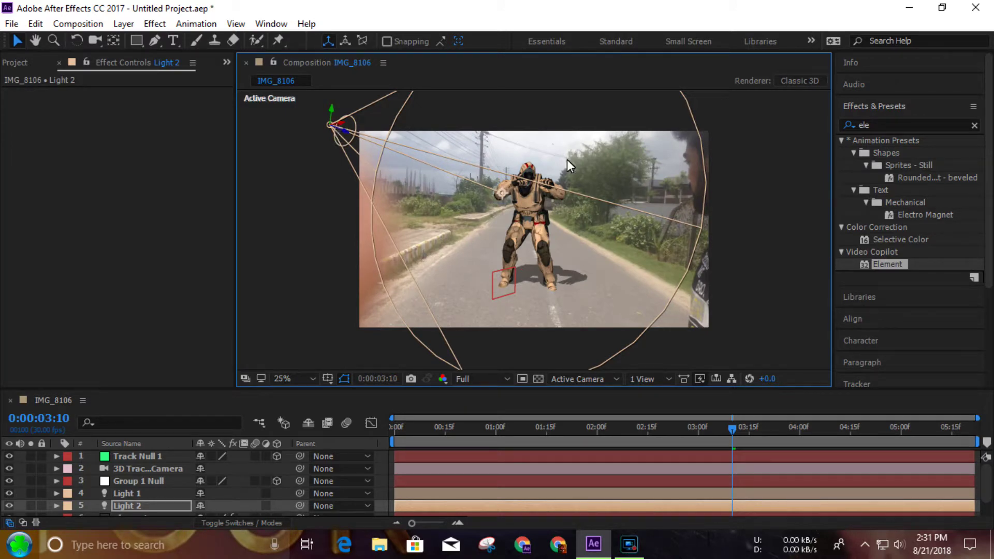
key("period")
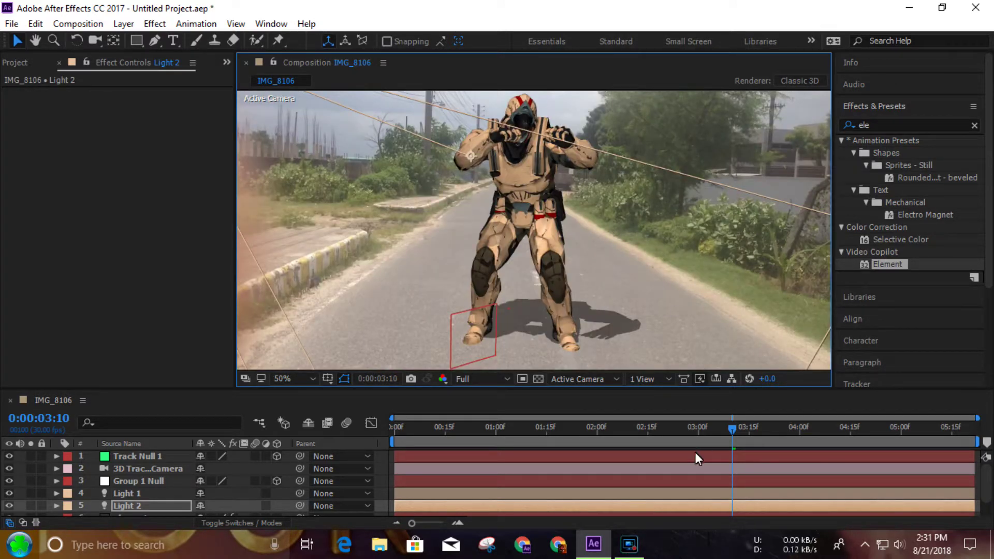
- Toggle Light 2 off and on to compare its effect on the scene
left_click(7, 508)
left_click(8, 506)
left_click(8, 505)
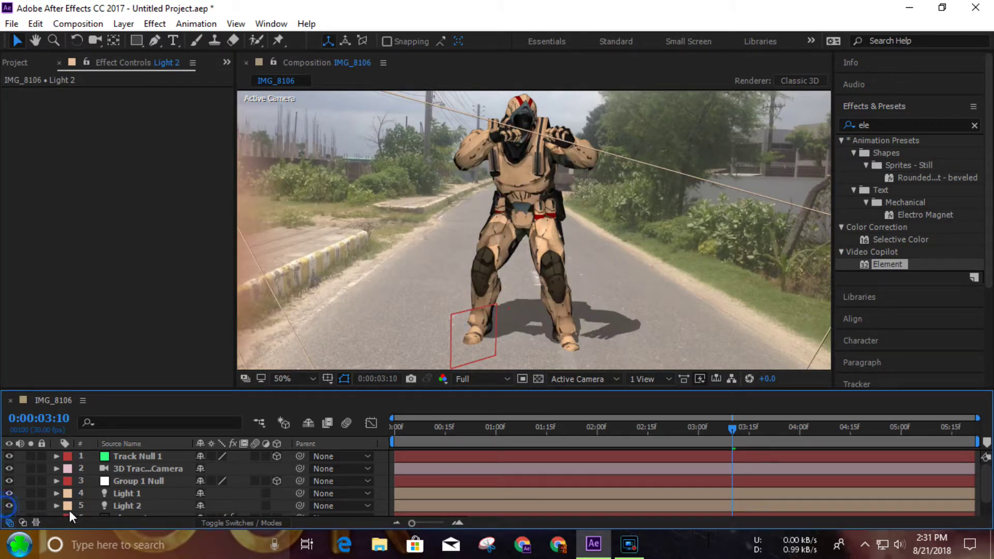
left_click(123, 505)
- Set Light 2's colour to a pale green and its intensity to 125%
double_click(123, 505)
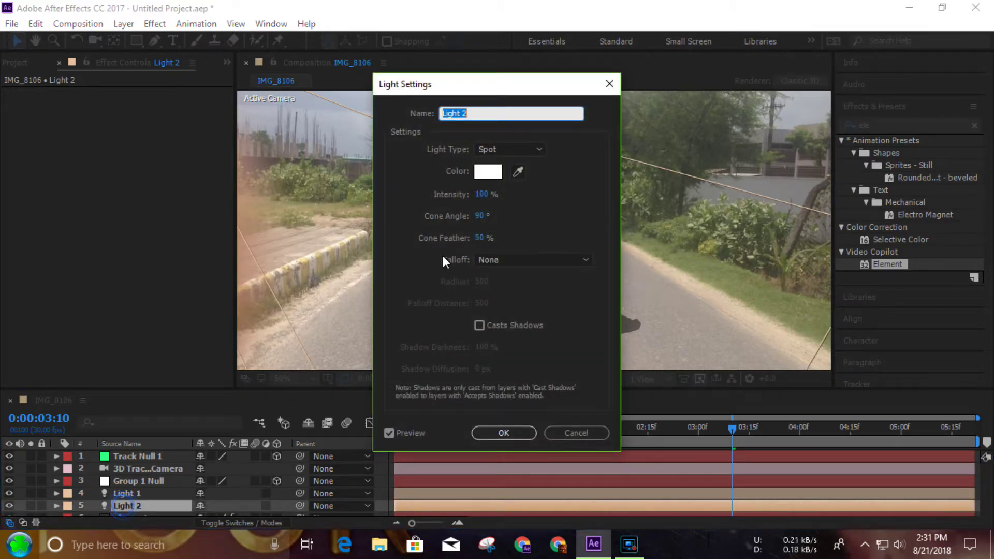
left_click_drag(475, 84, 848, 106)
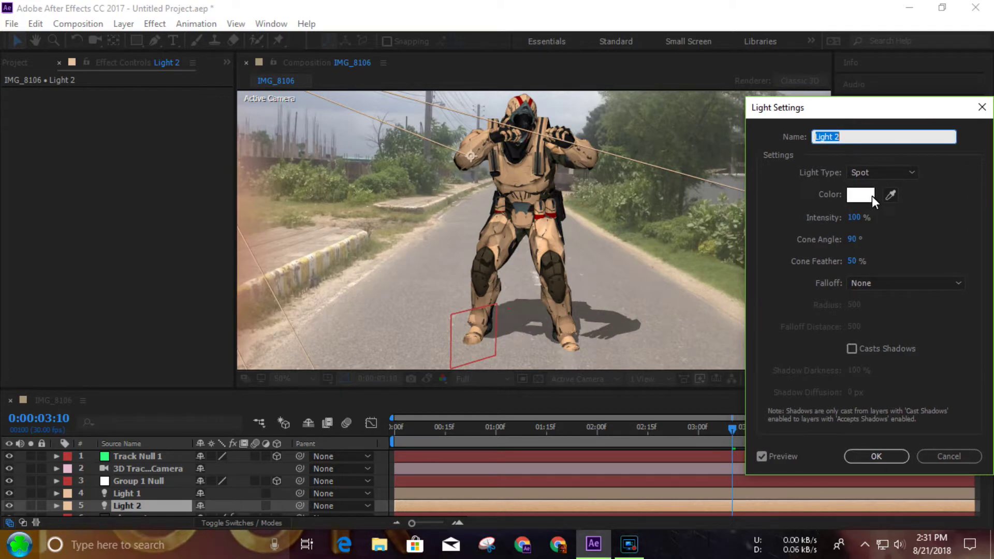
left_click(871, 196)
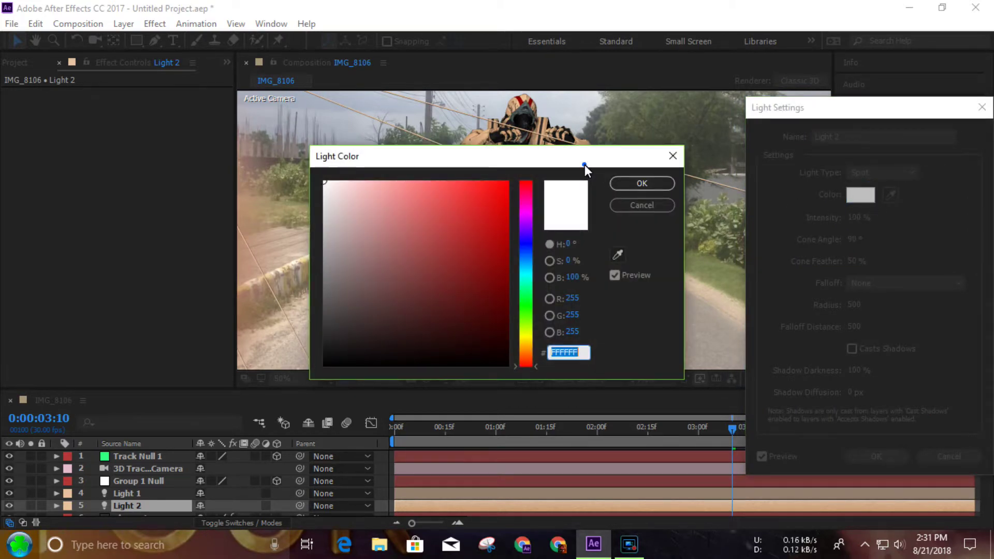
left_click_drag(585, 165, 787, 250)
left_click(728, 389)
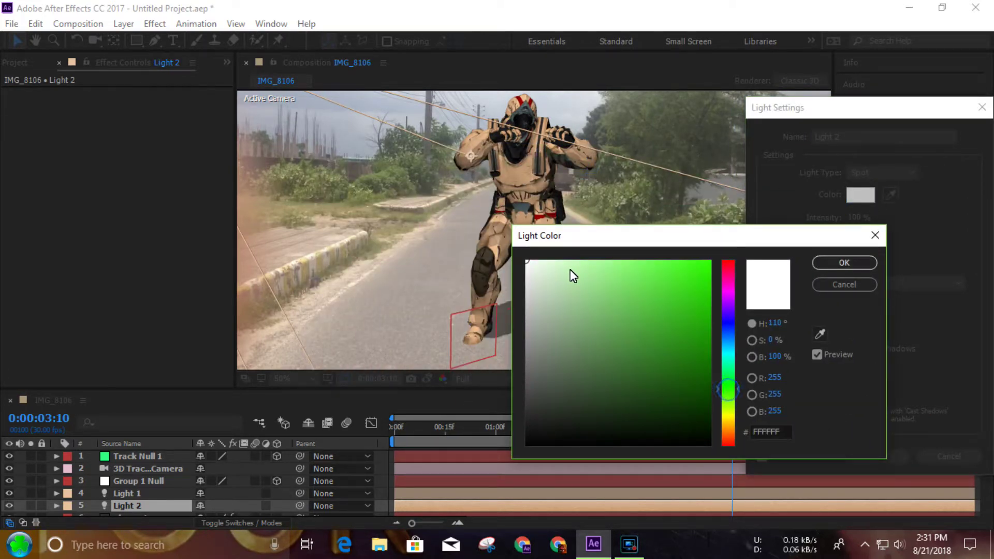
left_click_drag(557, 272, 547, 272)
left_click(869, 262)
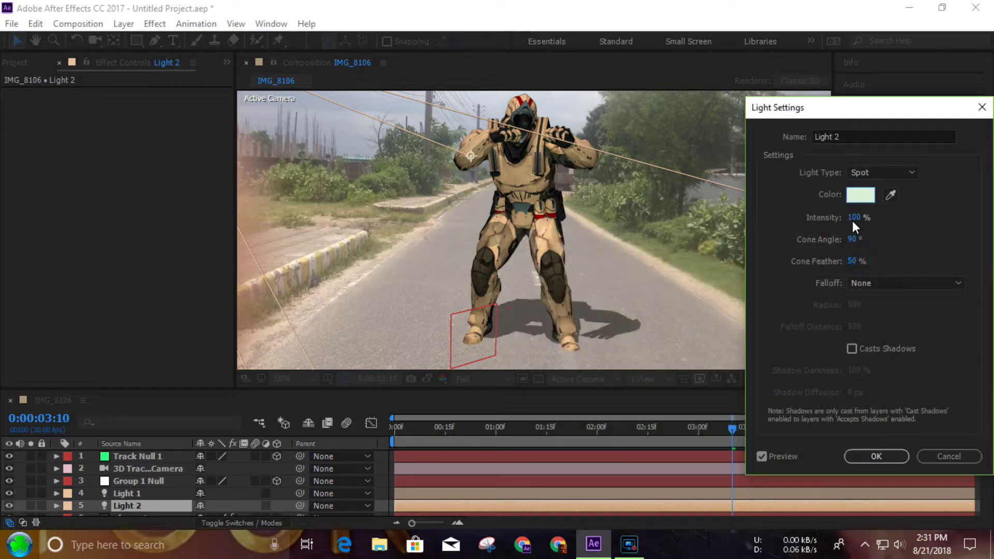
mouse_move(852, 218)
left_mouse_down()
mouse_move(775, 209)
mouse_move(886, 222)
mouse_move(849, 219)
left_mouse_up()
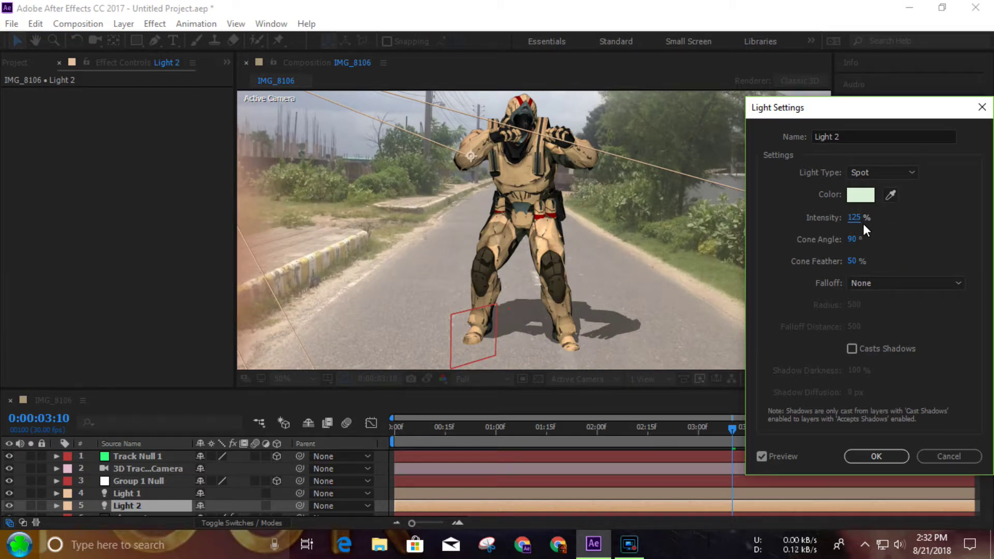
left_click(875, 457)
- Inspect the character's legs and shadow, then open Scene Setup on the element layer
scroll(603, 266, "down", 2)
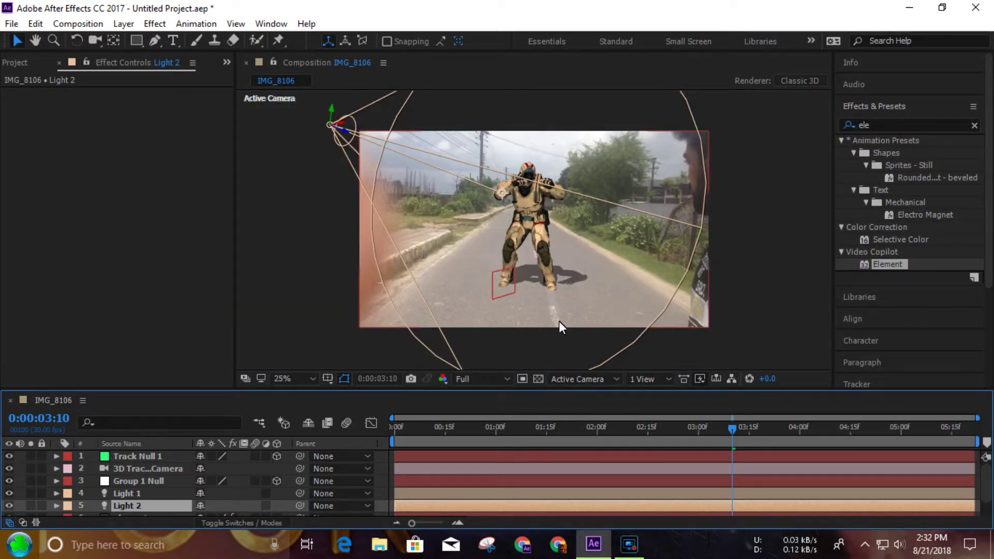
scroll(557, 323, "up", 2)
scroll(552, 324, "up", 2)
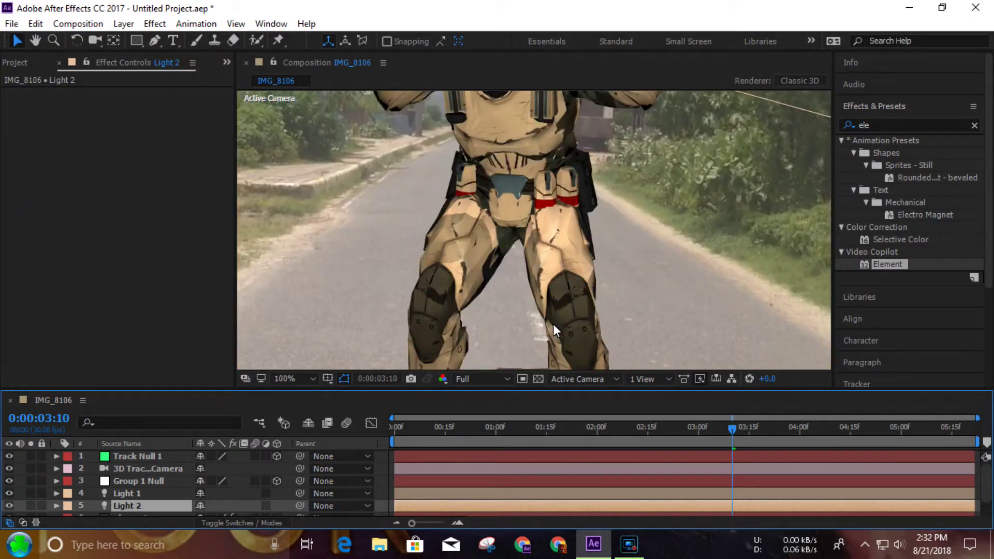
key("h")
left_click_drag(553, 324, 574, 171)
key("v")
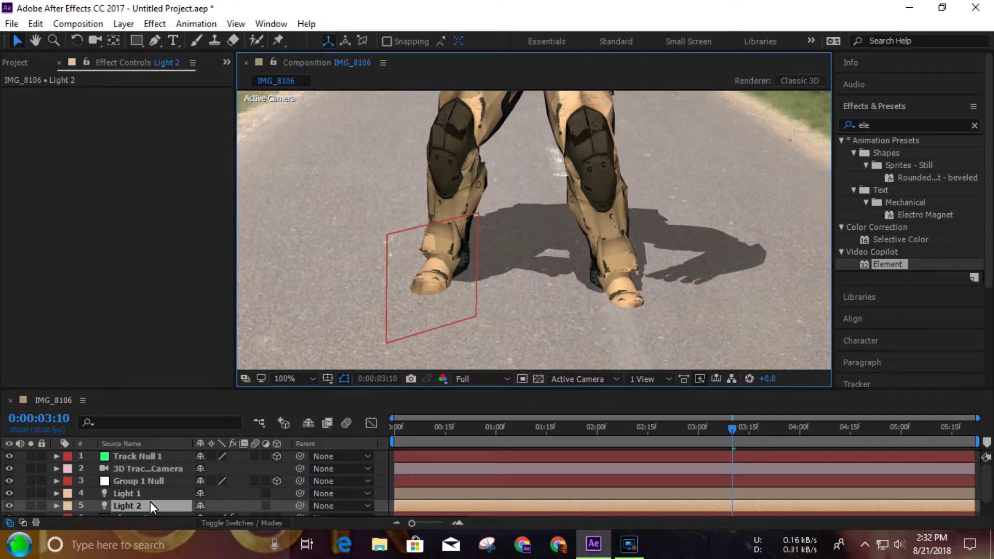
scroll(141, 502, "down", 1)
left_click(135, 502)
left_click(63, 124)
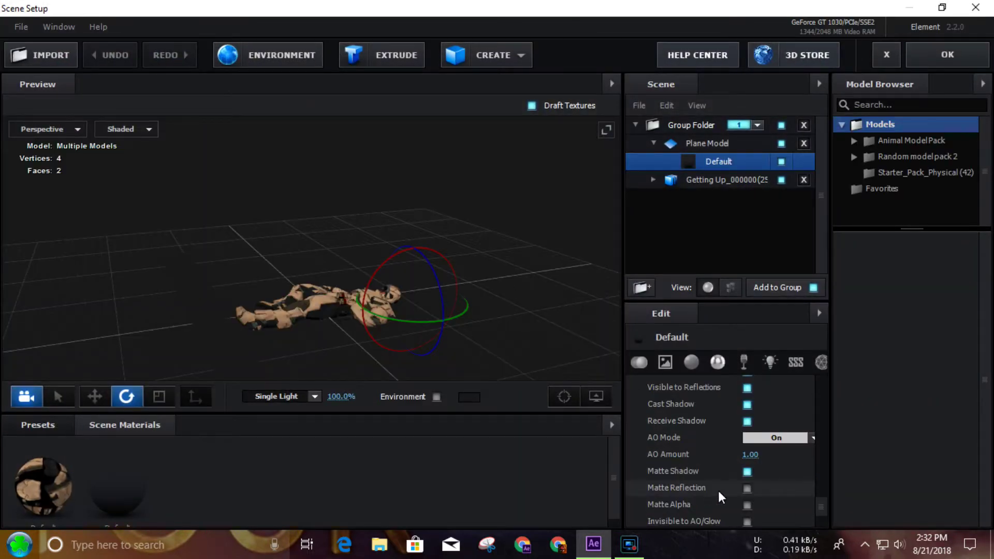
- Toggle the plane's Matte Shadow off and back on to check, then close Scene Setup keeping changes
left_click(747, 472)
left_click_drag(333, 346, 262, 350)
left_click(93, 396)
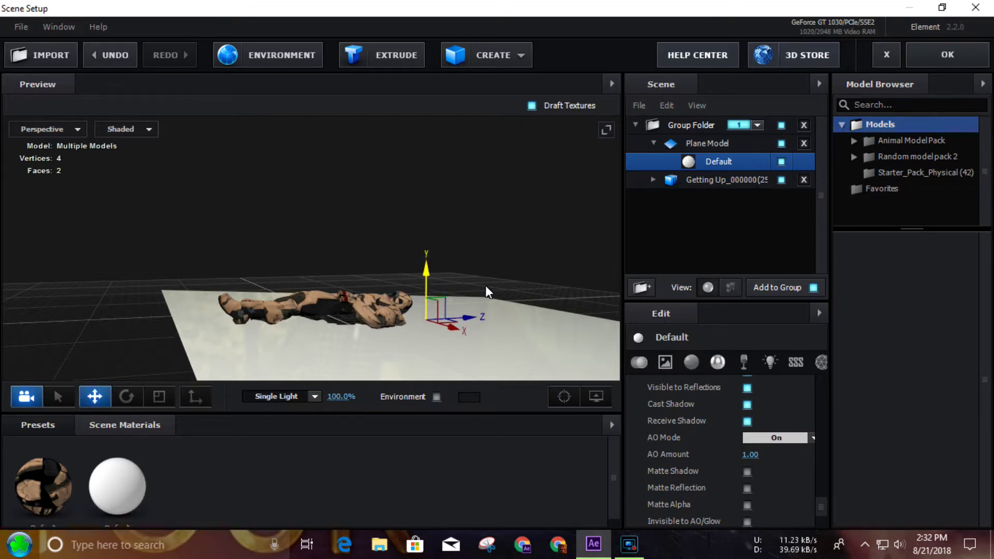
left_click(747, 471)
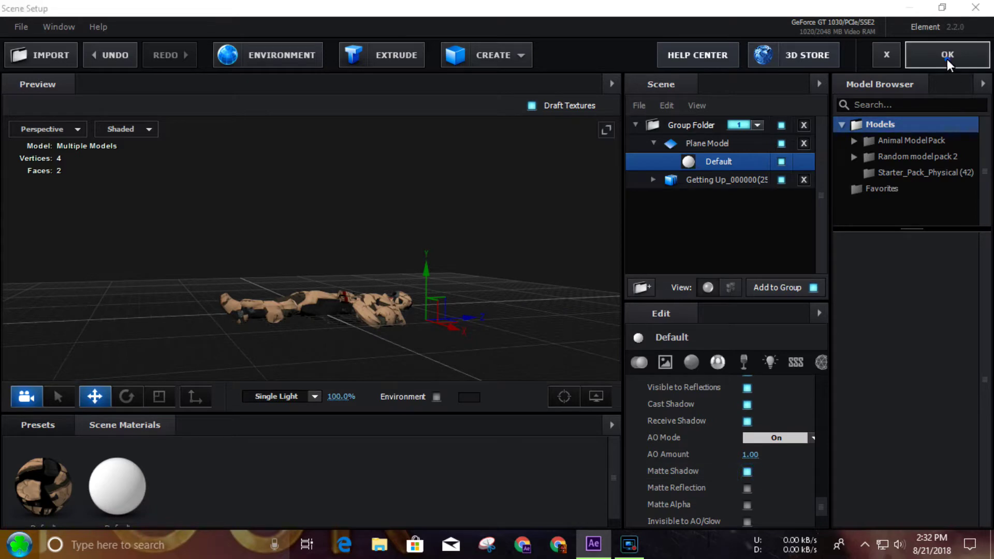
left_click(947, 55)
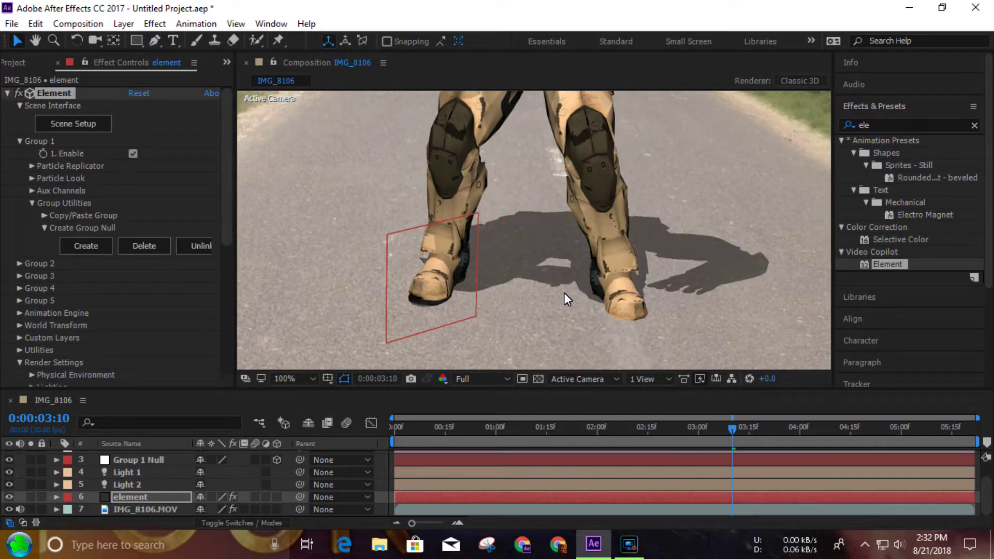
key("comma")
- Reopen the Element 3D Scene Setup and close it again with OK
key("period")
left_click(72, 125)
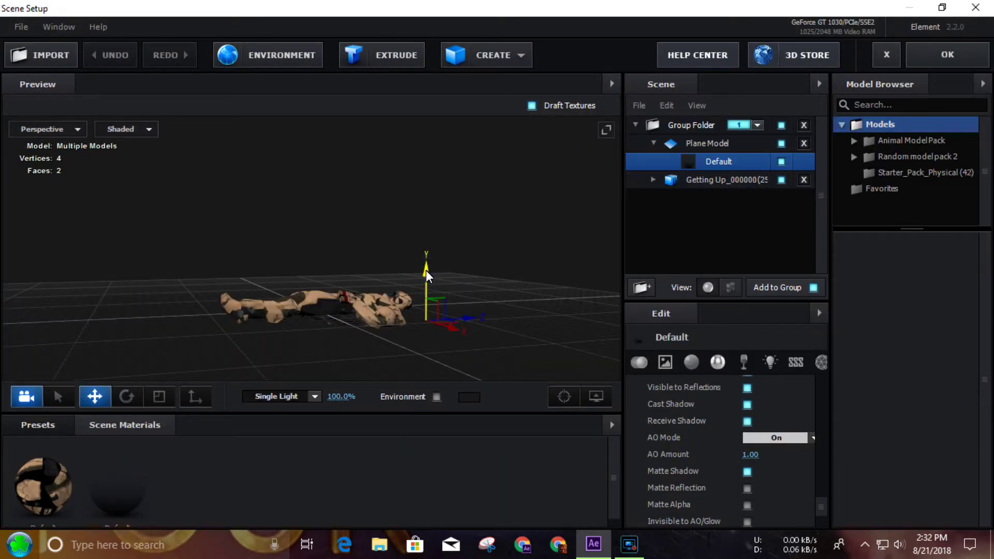
left_click(426, 270)
left_click(948, 54)
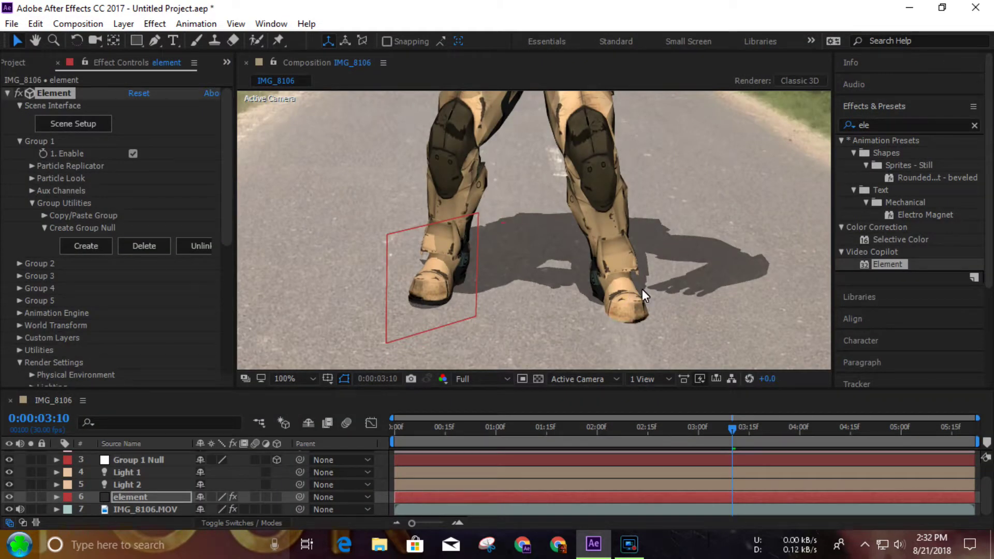
- Frame the whole character and show the element layer's Shadows render settings
scroll(635, 281, "down", 3)
scroll(595, 218, "up", 1)
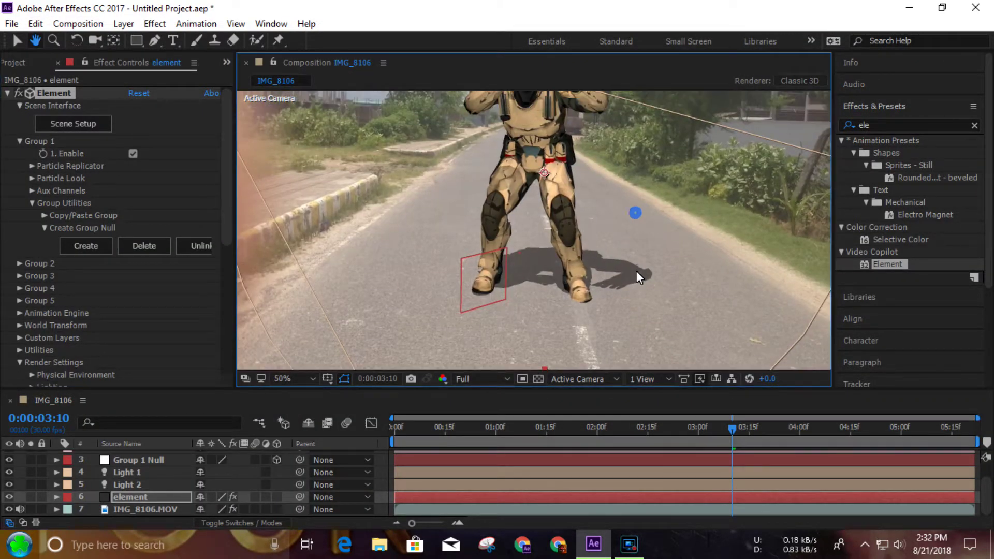
left_click_drag(636, 265, 654, 286)
key("v")
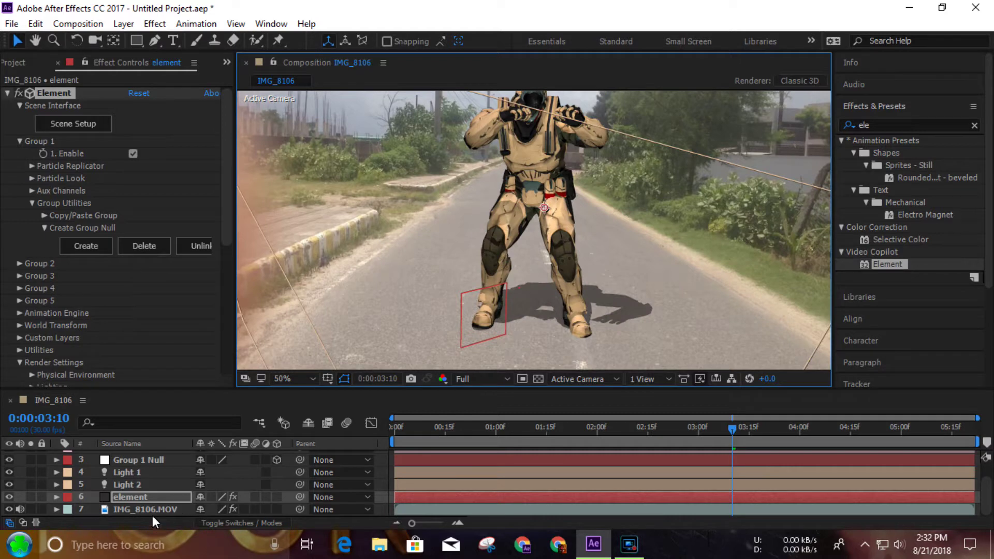
left_click(130, 497)
scroll(61, 252, "down", 5)
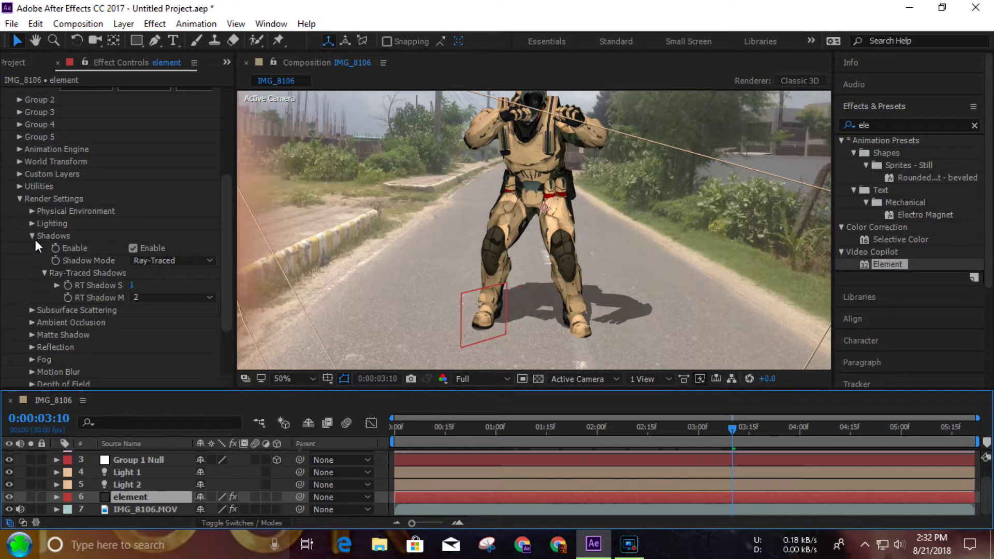
- Expand Ambient Occlusion and enable AO, toggling it off and on to compare
left_click(31, 322)
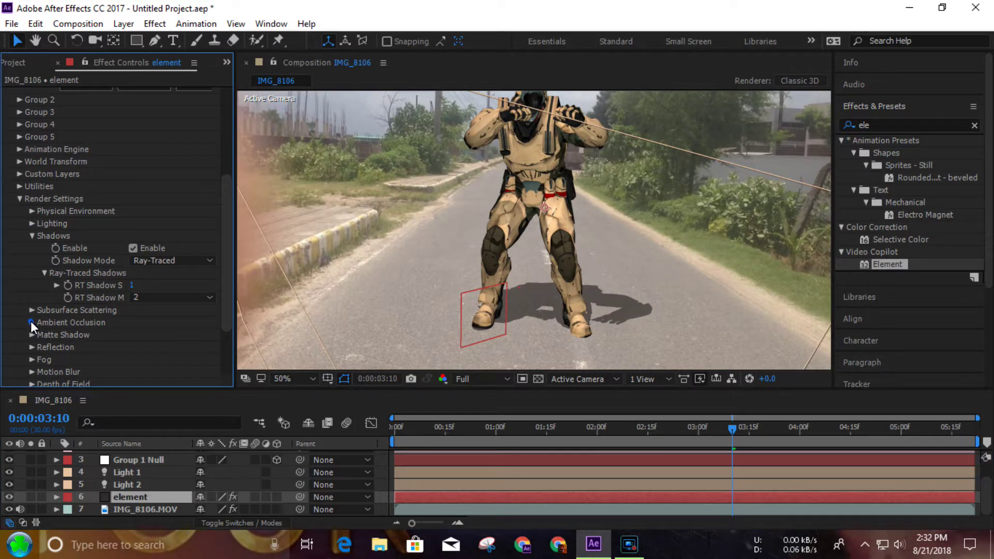
scroll(127, 233, "down", 3)
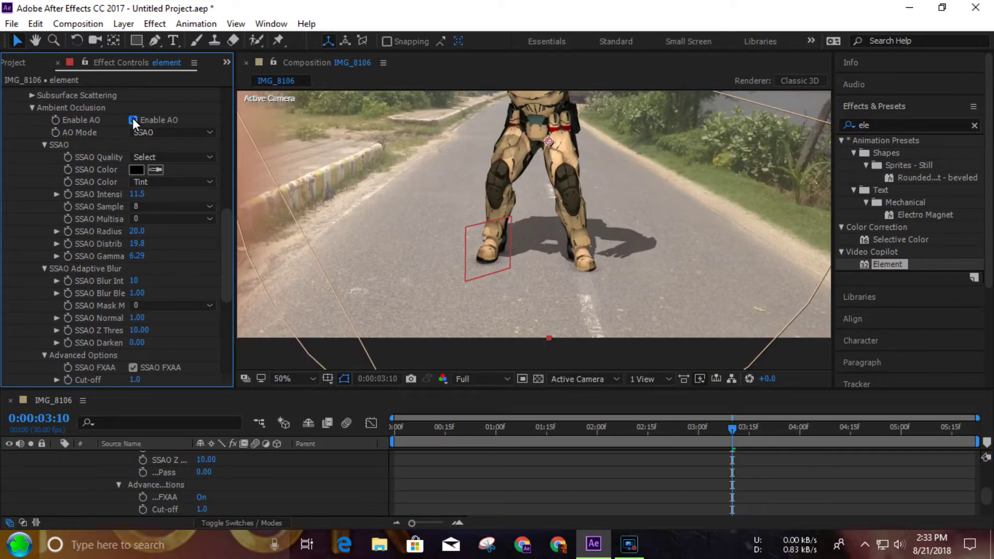
left_click_drag(497, 216, 488, 254)
left_click(132, 120)
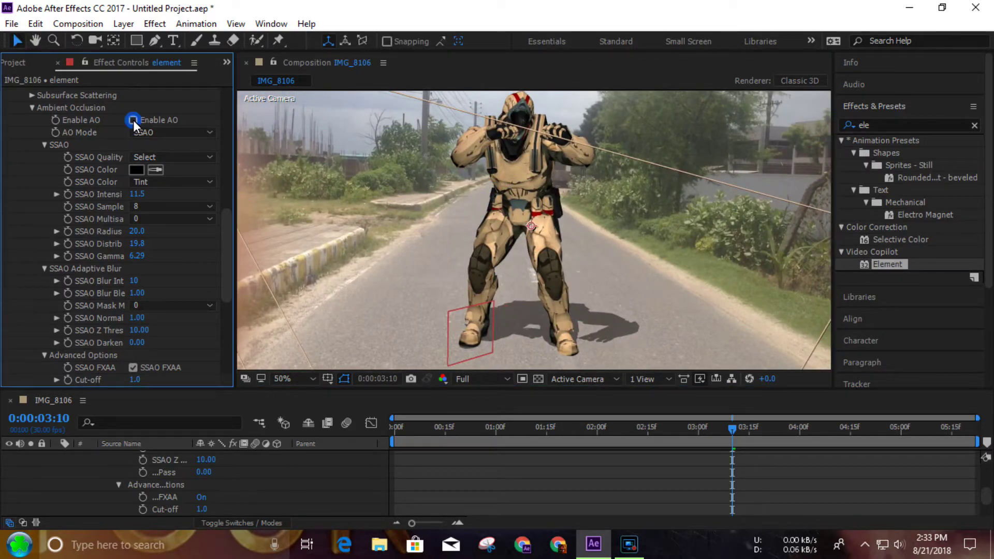
left_click(133, 120)
left_click(132, 121)
left_click(133, 120)
left_click(133, 120)
- Review the SSAO settings: intensity 11.5, radius 20.0, gamma 6.29
scroll(434, 290, "up", 2)
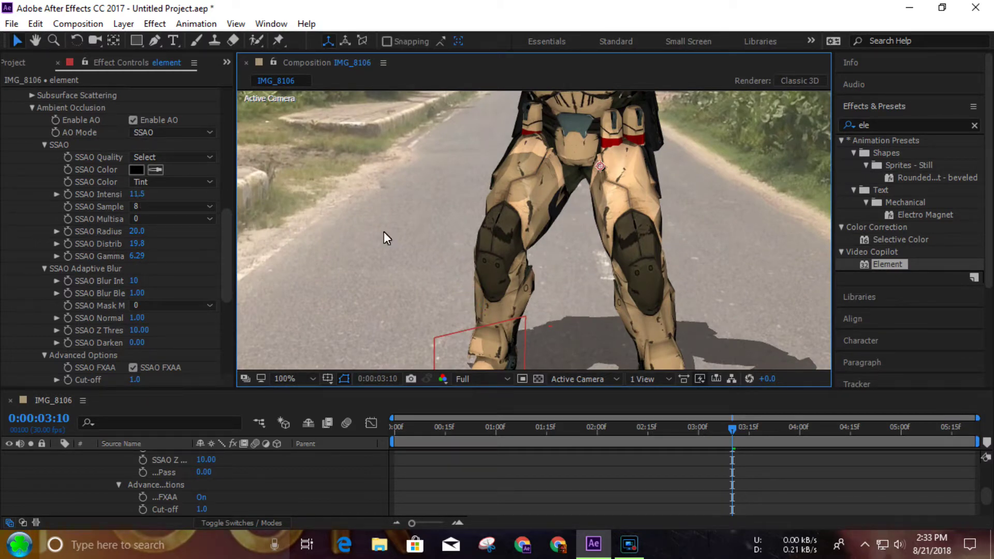
scroll(547, 272, "down", 2)
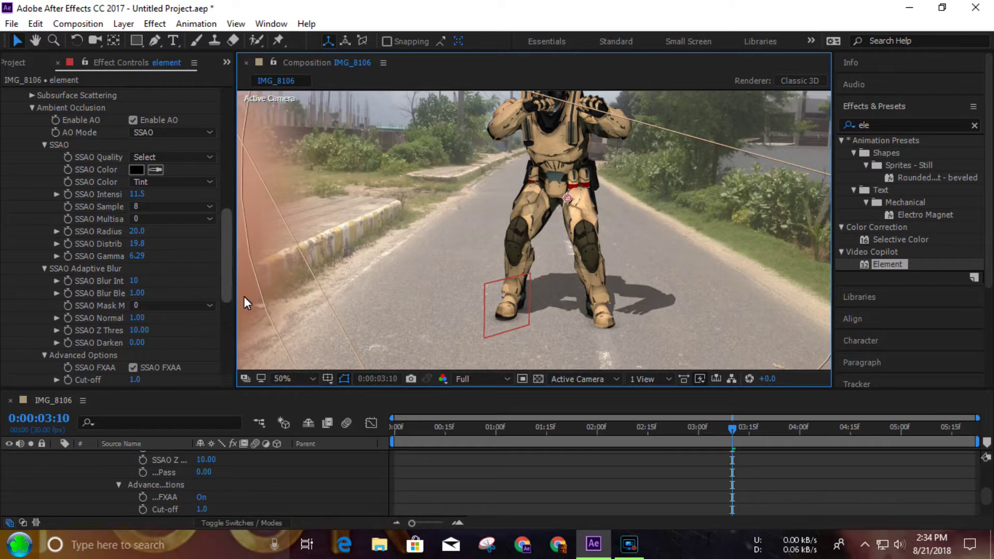
scroll(574, 232, "down", 4)
scroll(536, 259, "up", 2)
scroll(48, 259, "up", 10)
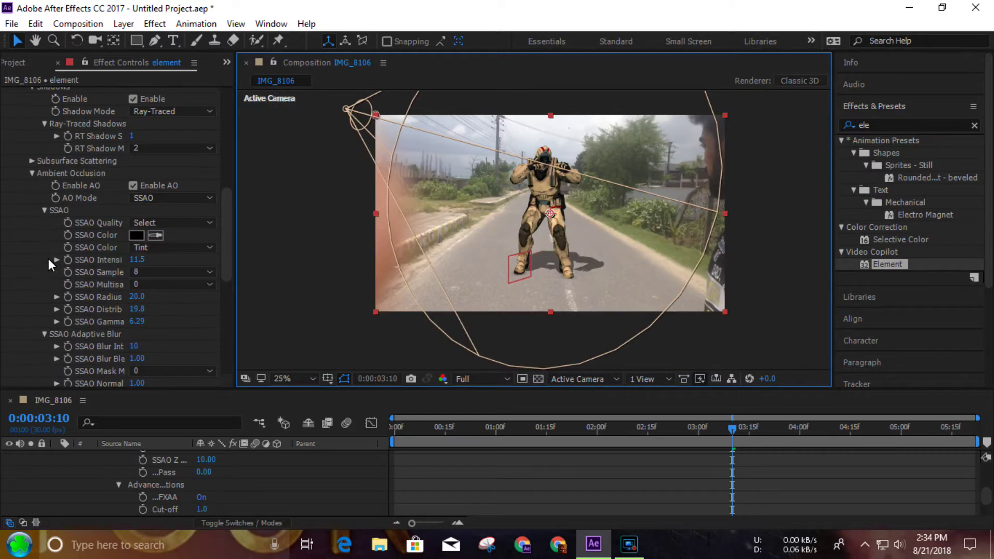
scroll(39, 248, "up", 4)
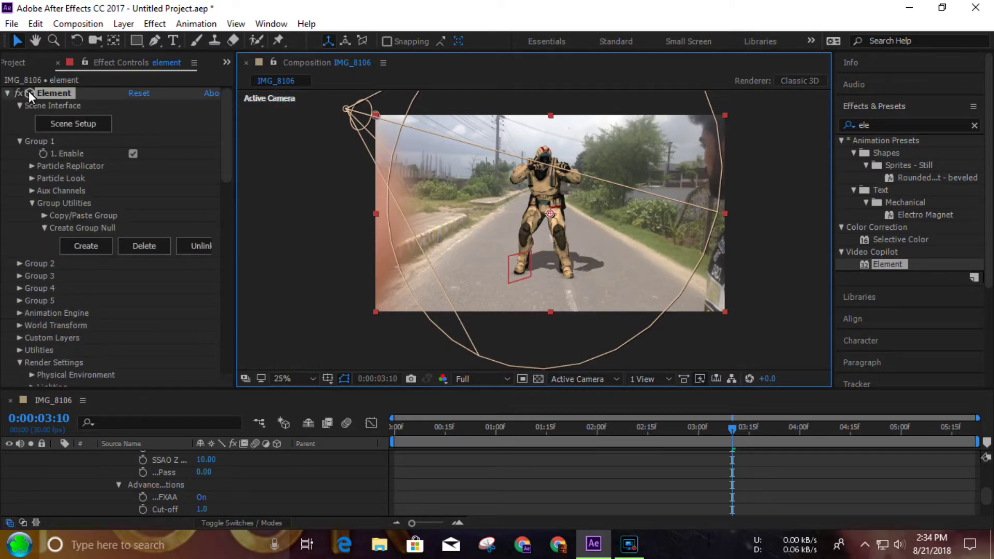
scroll(19, 105, "down", 1)
- Collapse the Element effect and layer properties and enlarge the timeline to show all layers
left_click(7, 95)
scroll(312, 475, "up", 2)
scroll(282, 490, "up", 10)
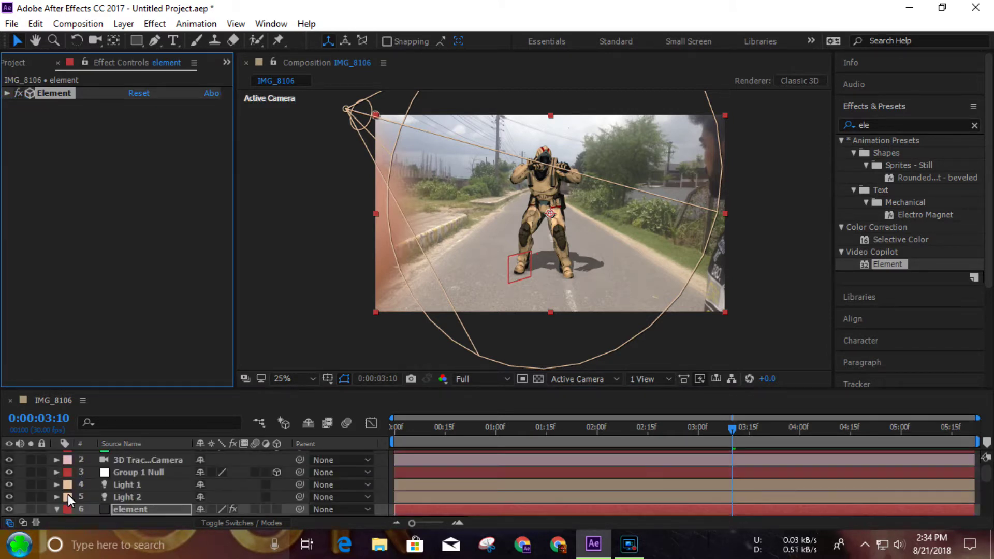
left_click(56, 510)
left_click_drag(628, 389, 629, 365)
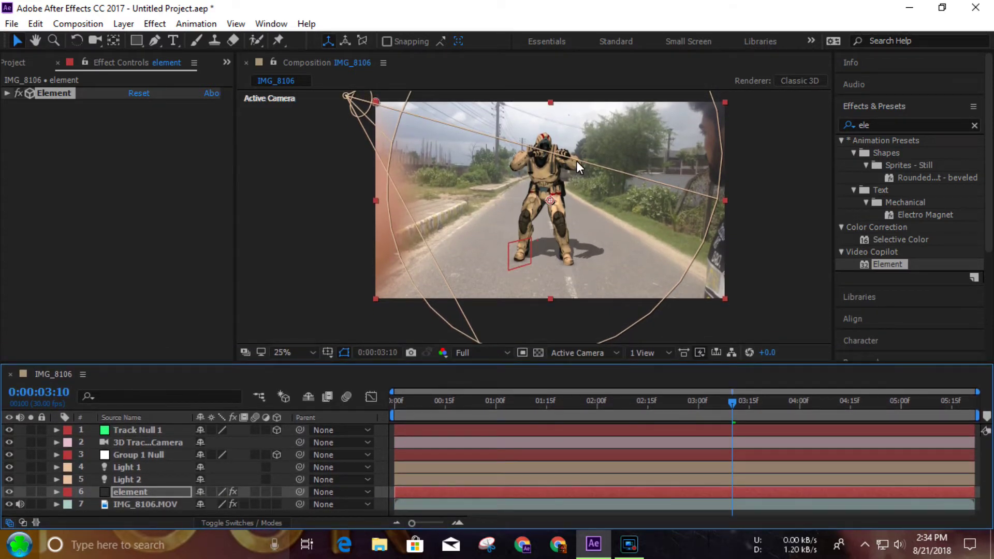
scroll(564, 152, "up", 2)
left_click_drag(563, 153, 548, 200)
key("v")
- Apply Auto Color to IMG_8106.MOV and toggle it to compare the look
left_click(974, 127)
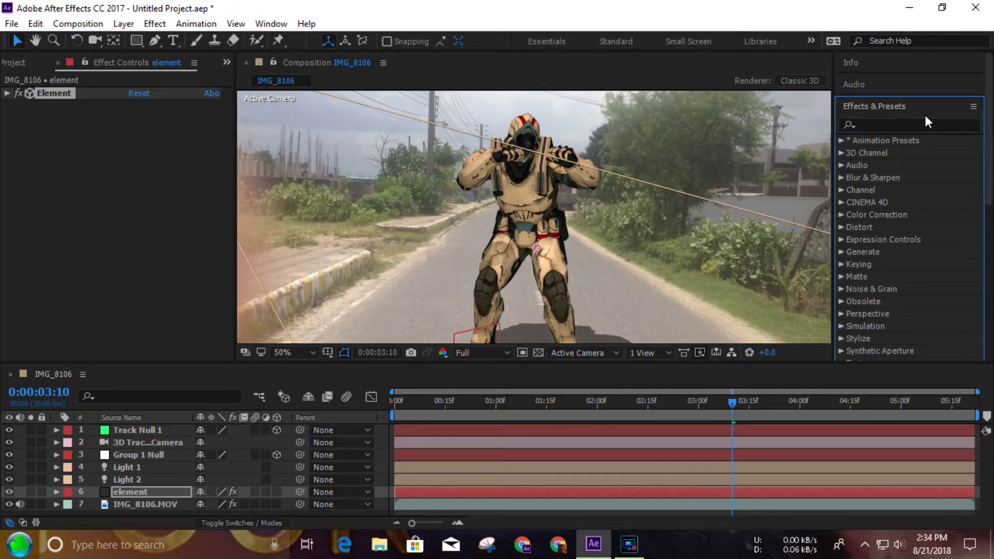
left_click(841, 215)
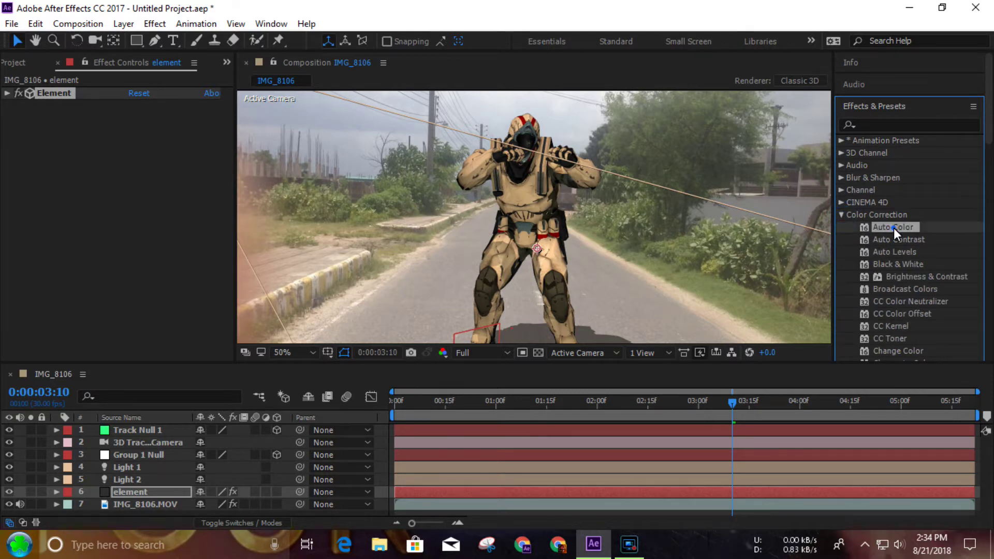
left_click_drag(880, 226, 430, 499)
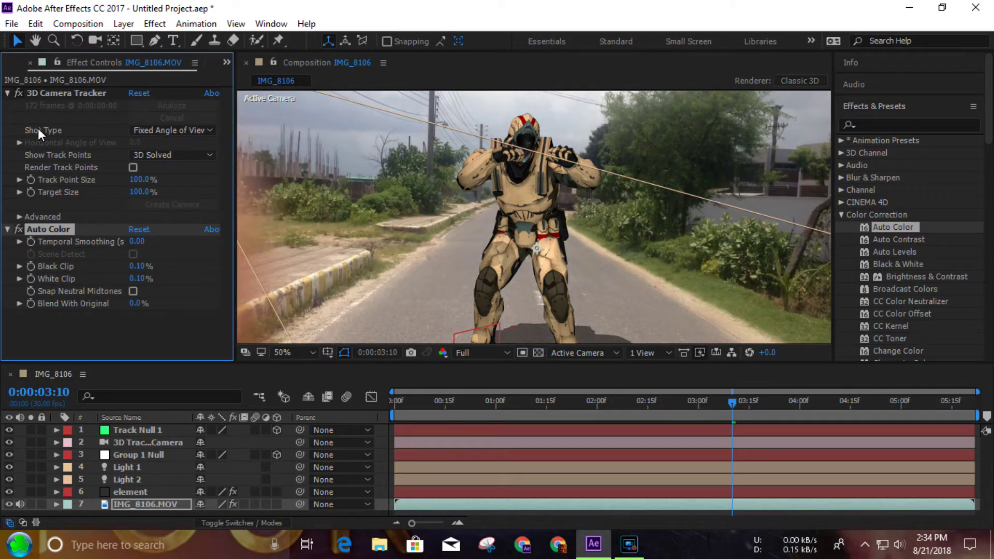
left_click(8, 93)
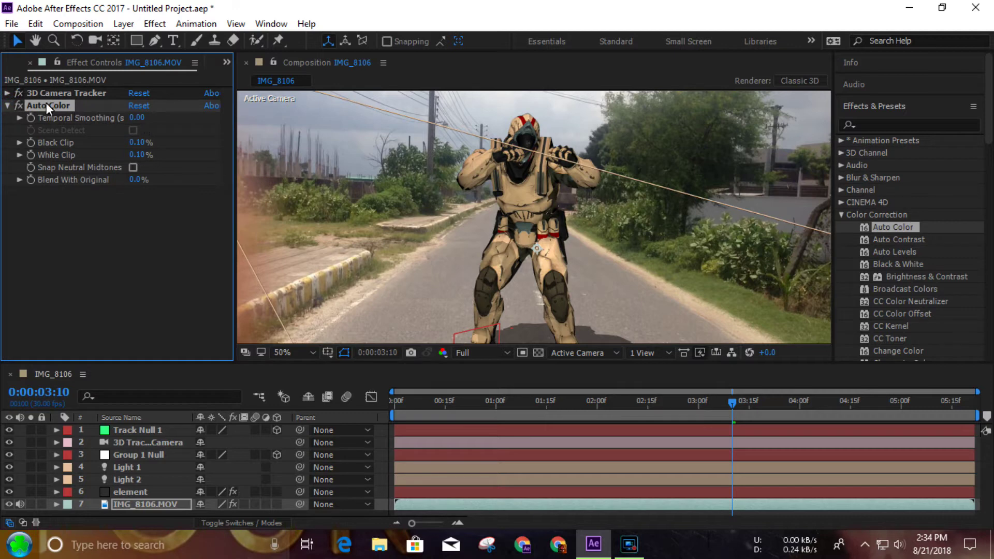
left_click(19, 106)
left_click(20, 106)
- Add Auto Contrast to IMG_8106.MOV and adjust its Black Clip value
scroll(564, 246, "down", 2)
left_click_drag(905, 240, 482, 509)
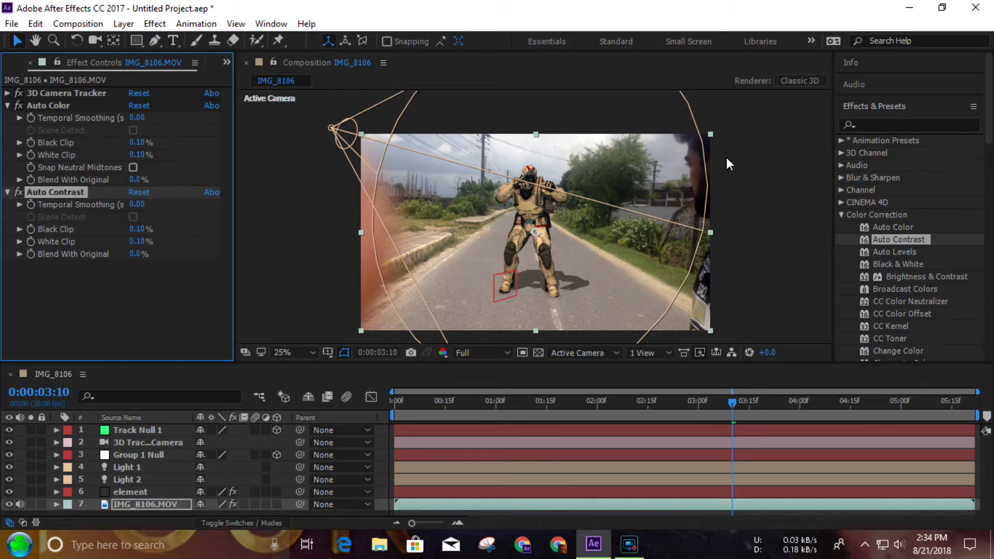
scroll(552, 203, "up", 2)
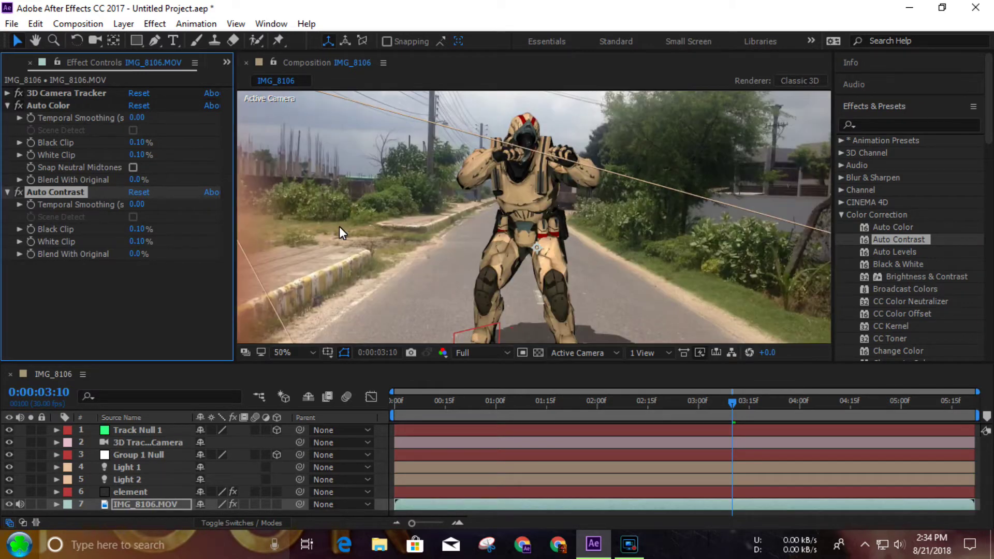
left_click_drag(137, 228, 156, 229)
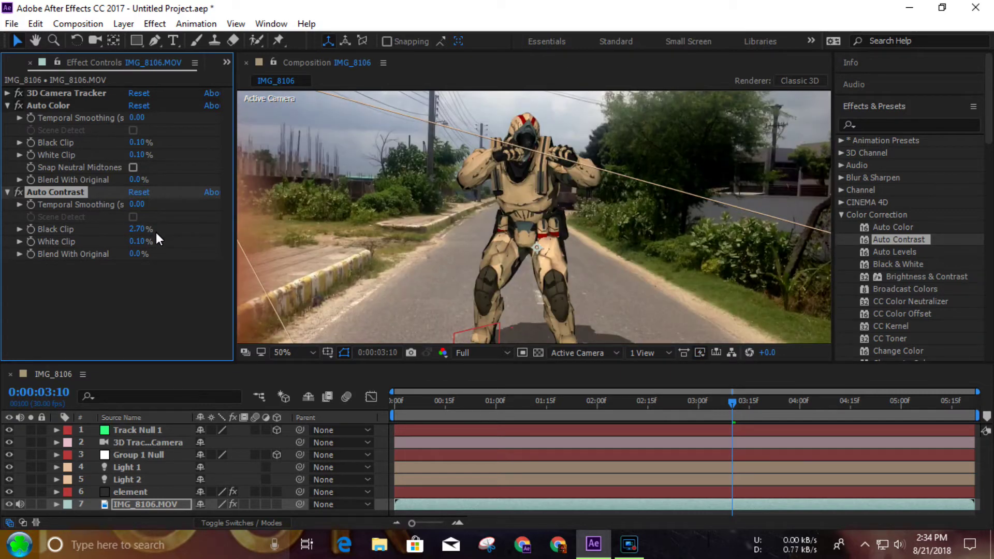
mouse_move(142, 231)
left_mouse_down()
mouse_move(153, 241)
mouse_move(129, 229)
left_mouse_up()
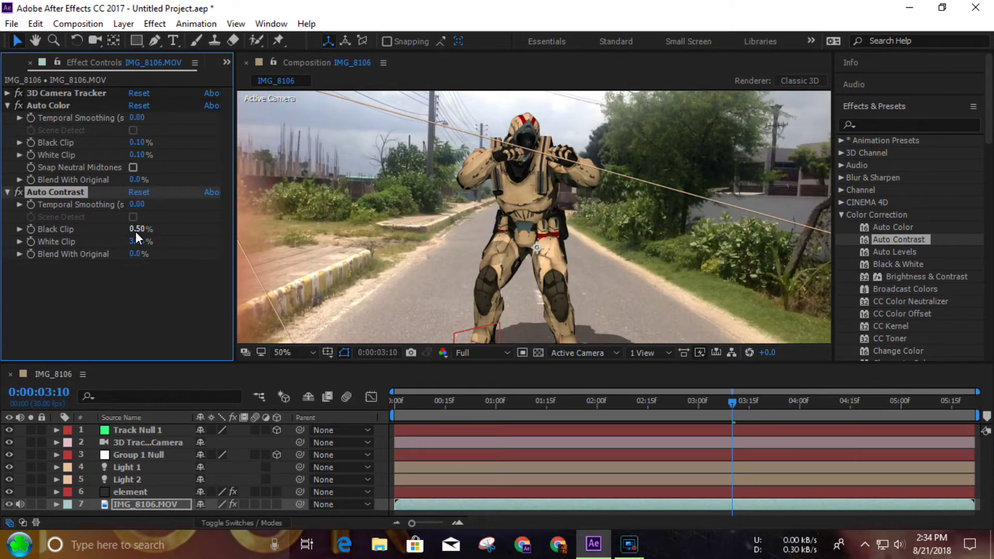
scroll(558, 255, "down", 2)
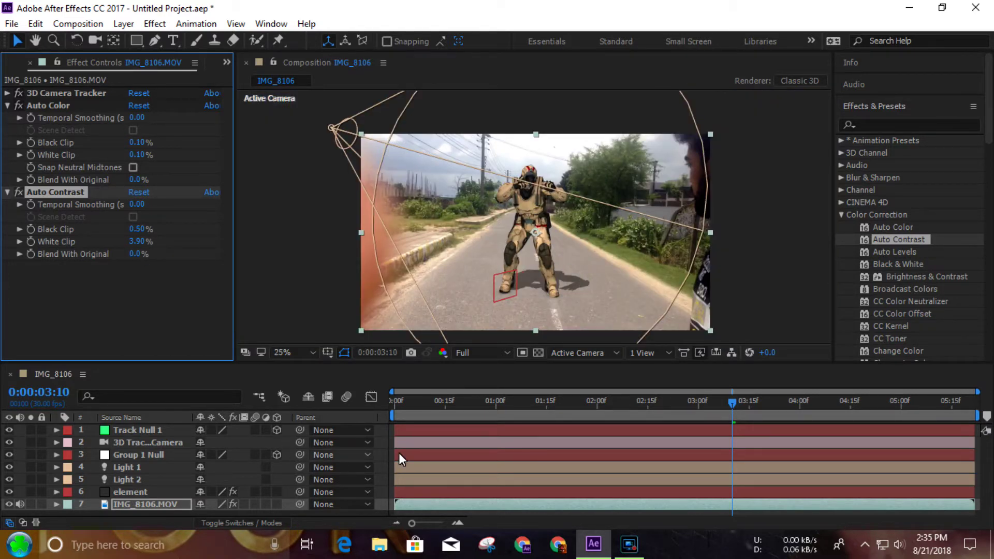
- Pre-compose all seven layers into Pre-comp 1
left_click(436, 492)
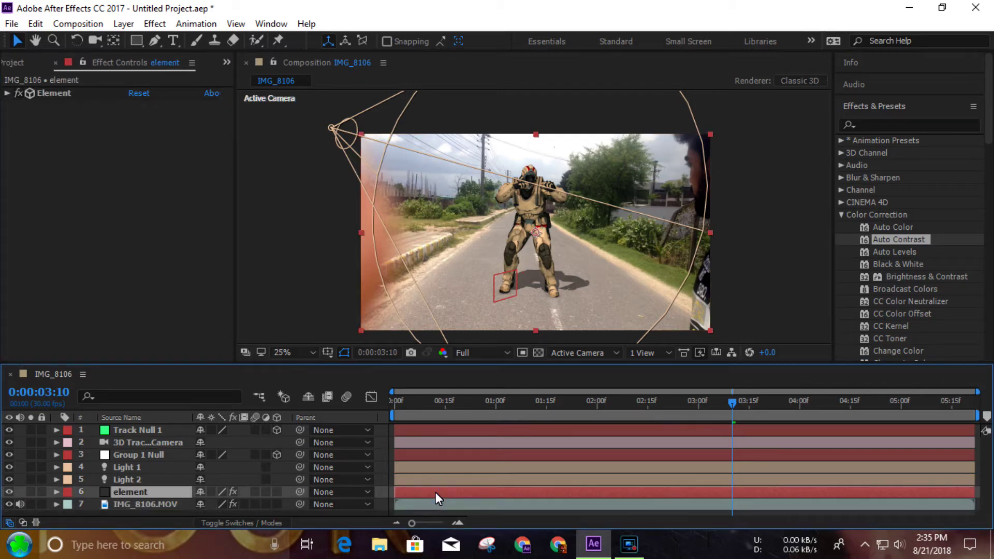
key("ctrl+a")
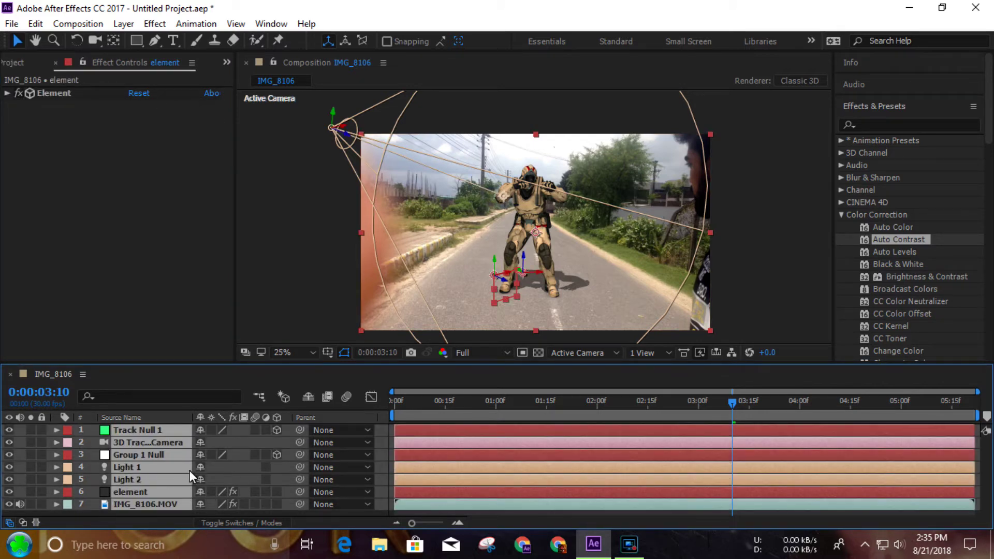
right_click(505, 461)
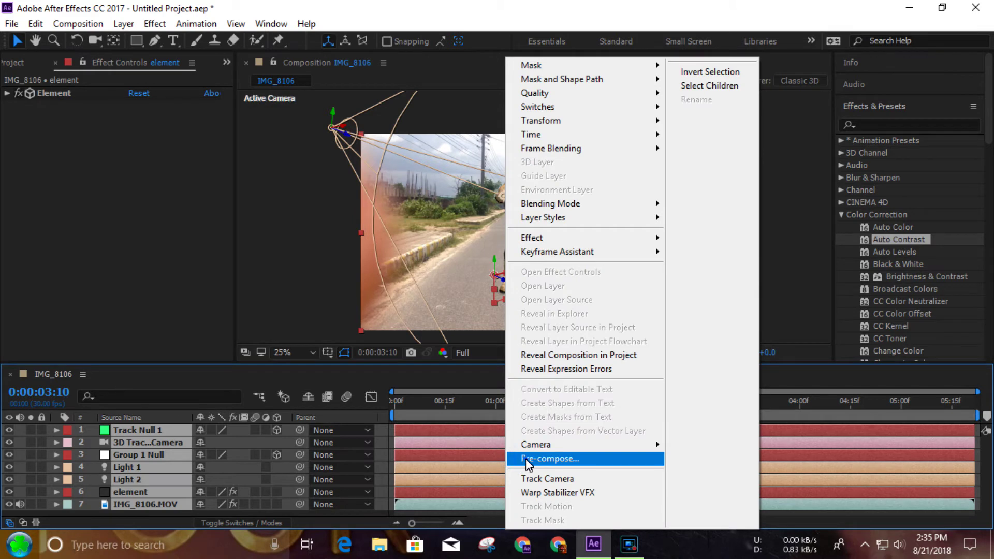
left_click(526, 458)
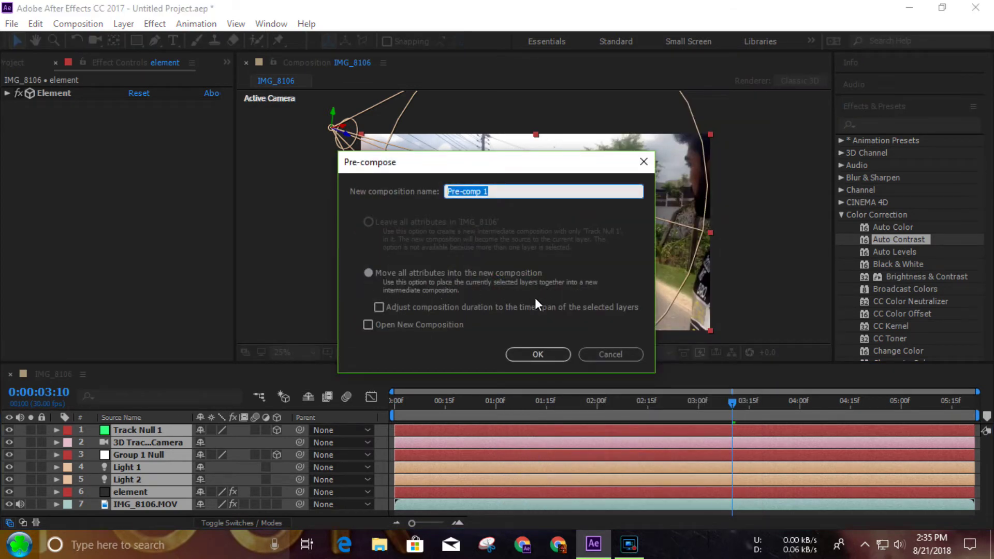
left_click(528, 355)
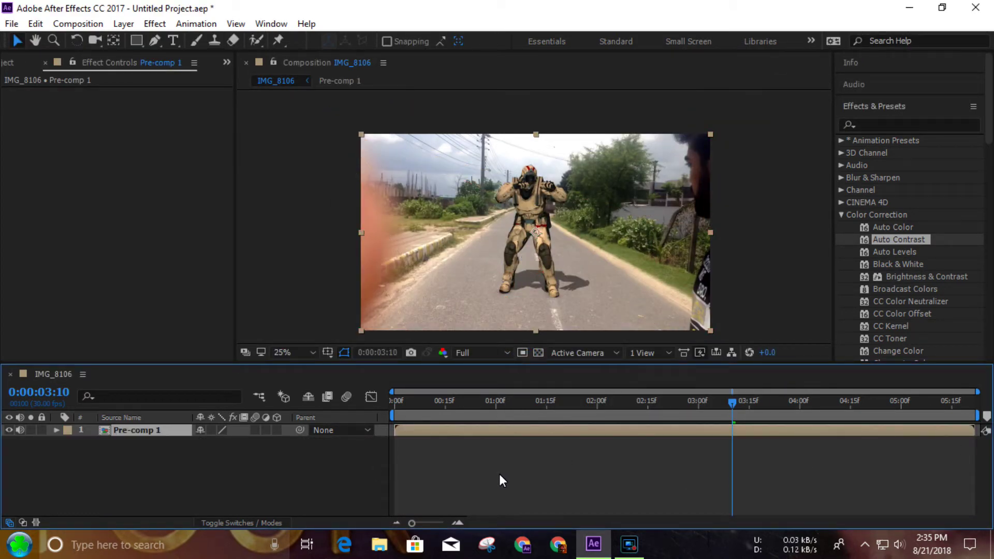
left_click(579, 469)
- Apply Auto Color to Pre-comp 1 with Black Clip 1.00% and White Clip 3.00%, then preview from the start
scroll(511, 251, "up", 2)
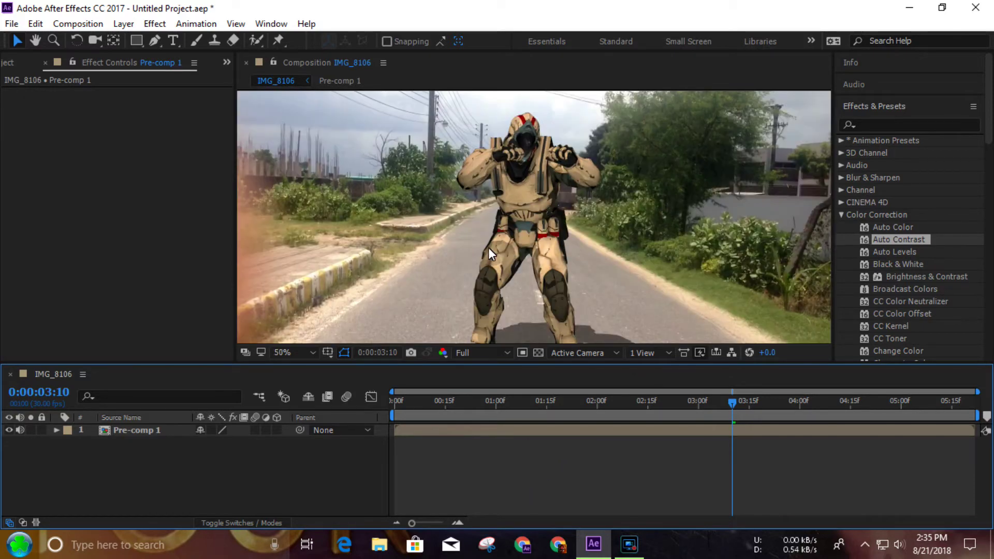
left_click_drag(908, 226, 615, 428)
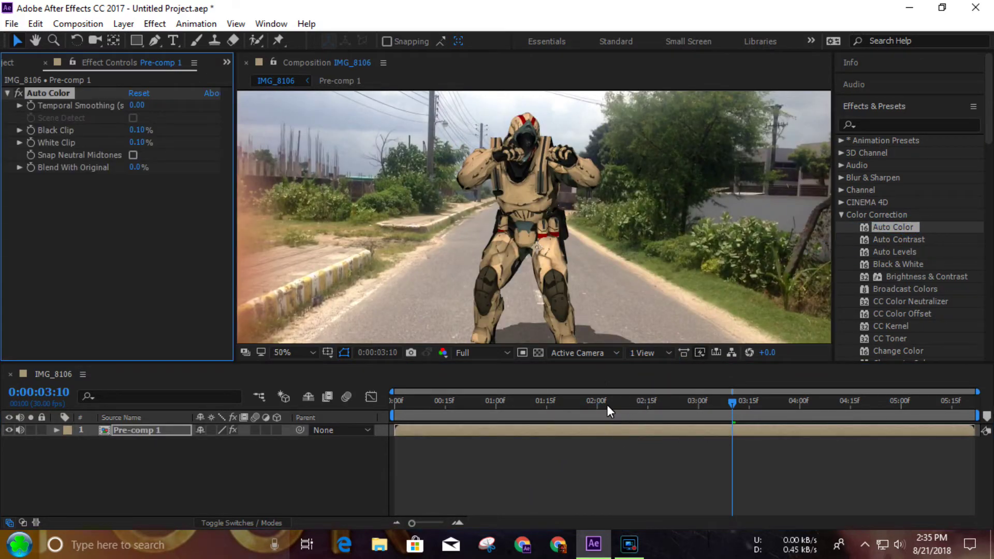
left_click_drag(133, 130, 154, 142)
scroll(400, 217, "down", 2)
left_click_drag(733, 402, 402, 414)
key("space")
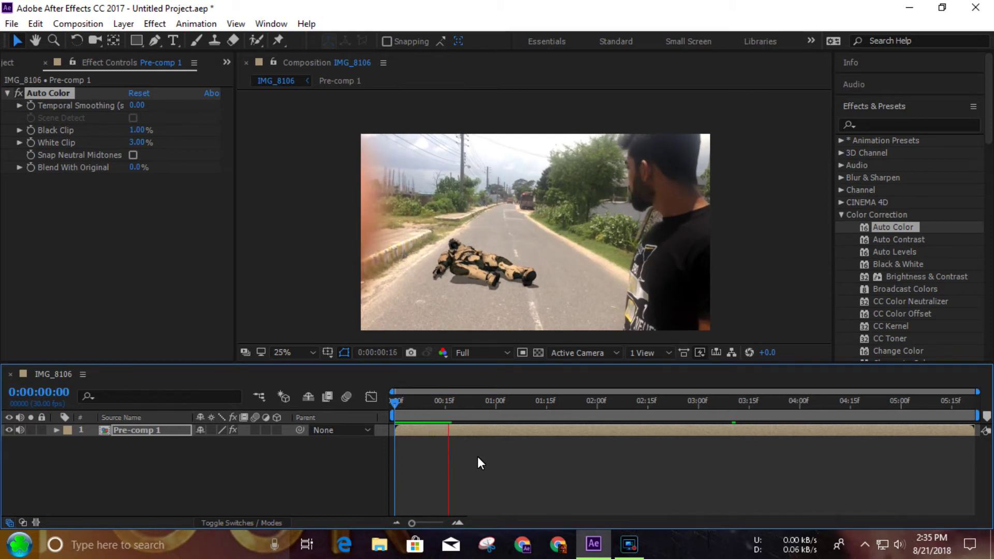
- Inspect the animation at 0:00:01:07, 0:00:03:13 and 0:00:04:18 through the final frame 0:00:05:21
left_click(520, 403)
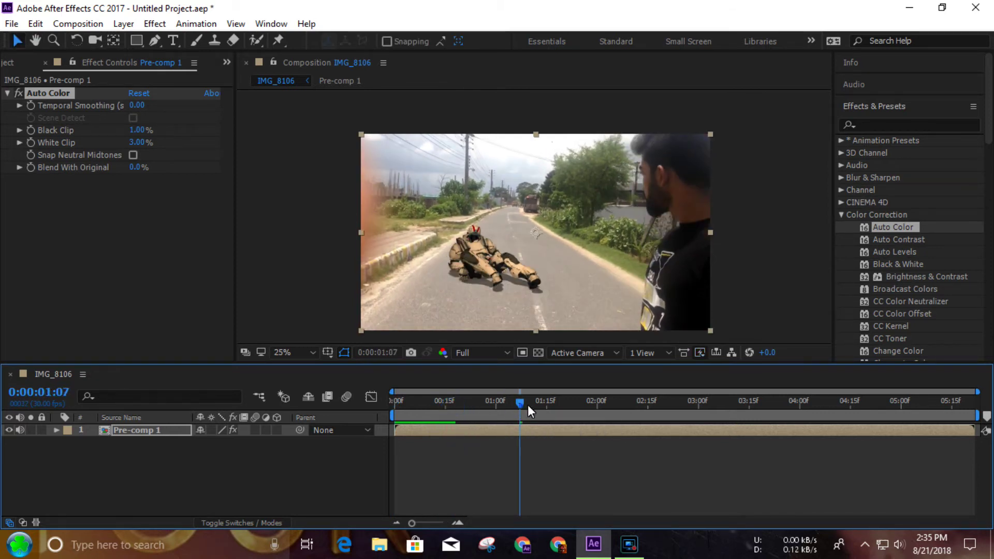
left_click(628, 403)
left_click(743, 400)
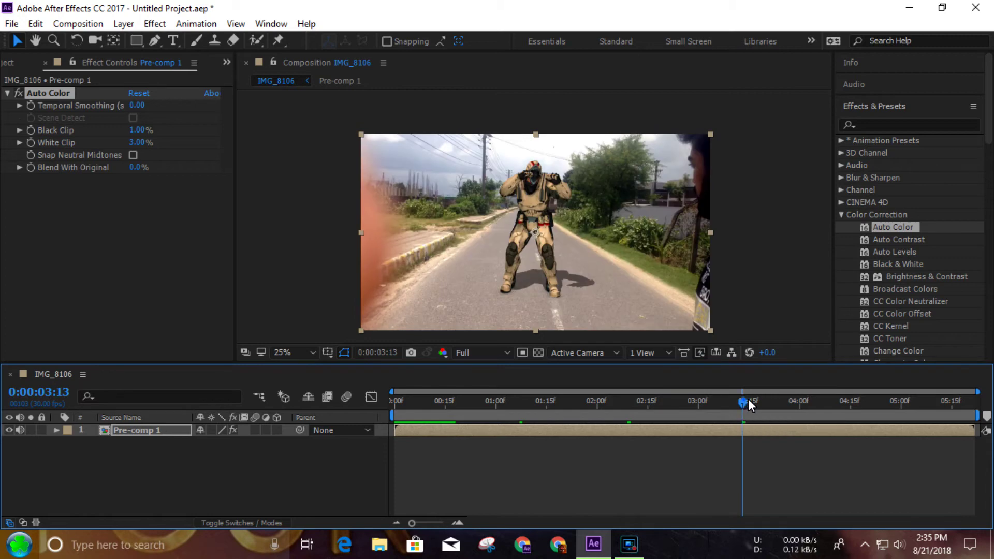
left_click(797, 400)
left_click(861, 401)
left_click_drag(862, 399, 972, 399)
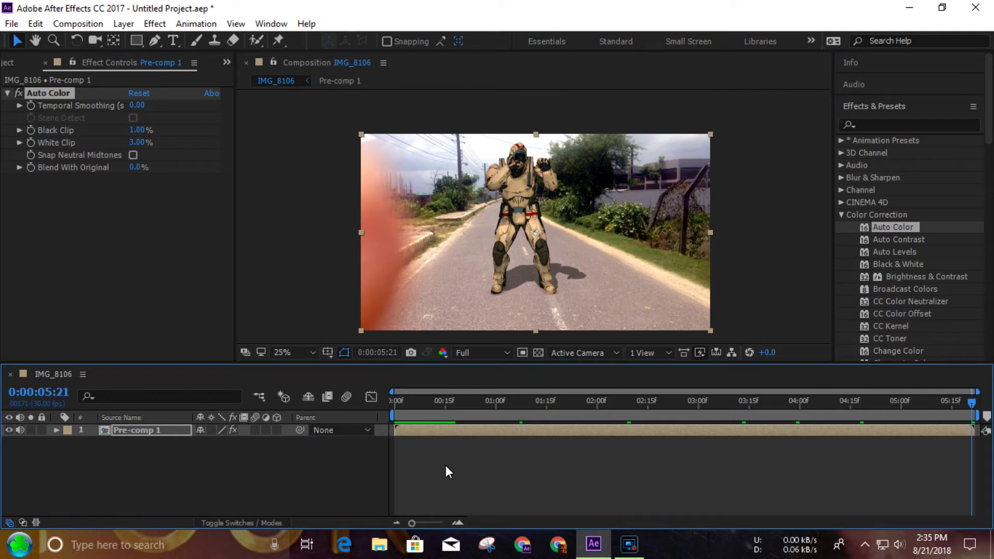
left_click(430, 432)
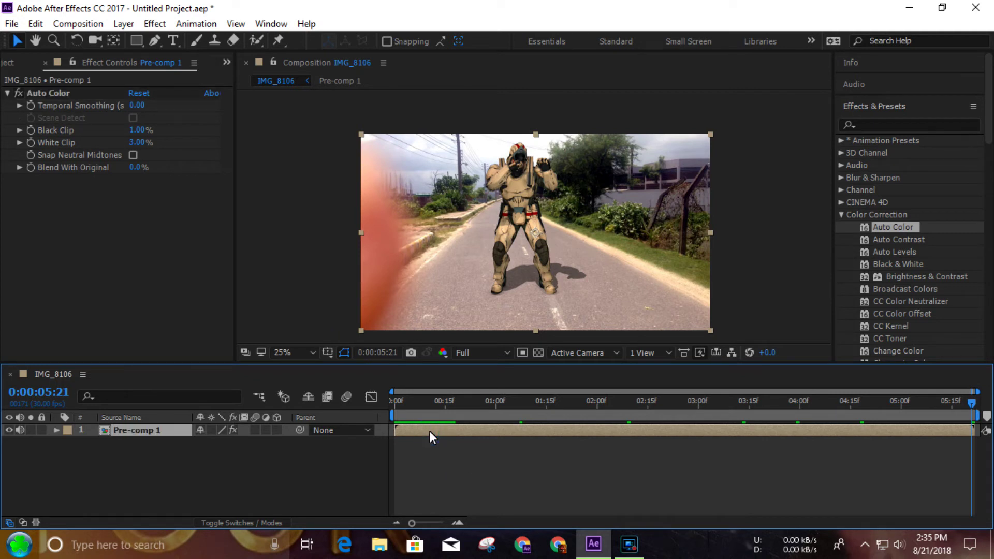
right_click(453, 466)
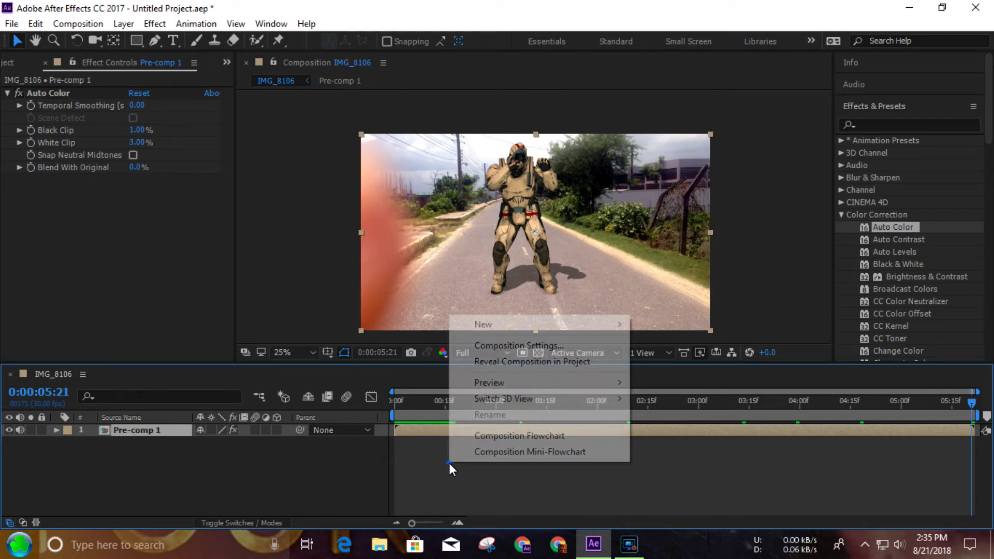
- Create a new black (000000) solid layer, Black Solid 1
mouse_move(581, 324)
left_click(686, 362)
left_click(492, 360)
left_click_drag(603, 396, 471, 479)
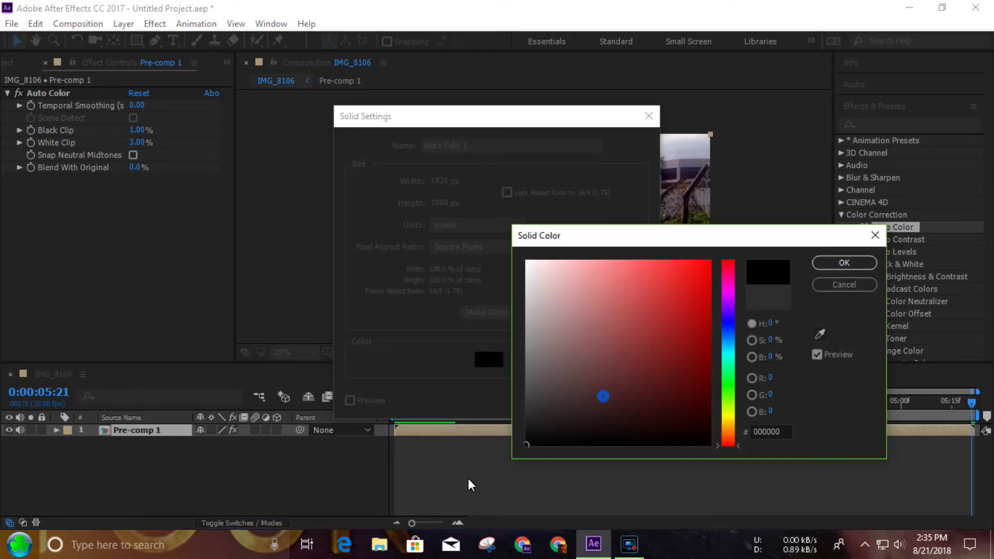
left_click(834, 263)
left_click(542, 399)
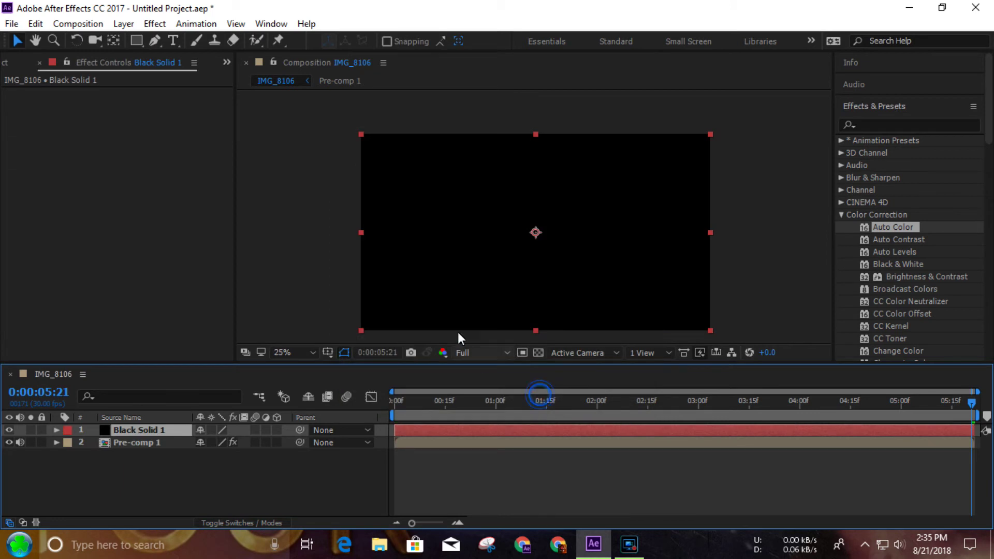
- Mask a wide rectangle across the frame's middle and invert it to leave top and bottom bars
left_click(138, 45)
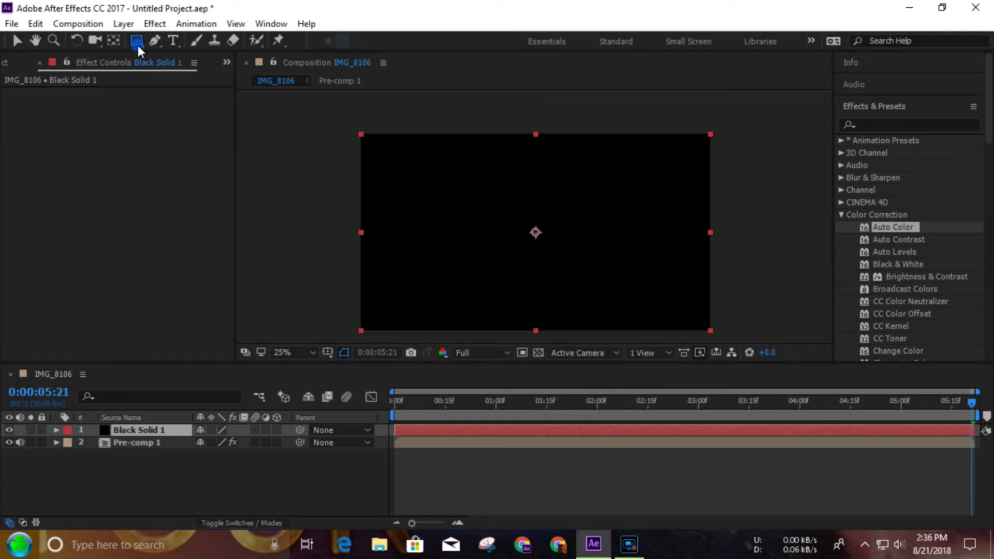
left_click_drag(349, 151, 723, 315)
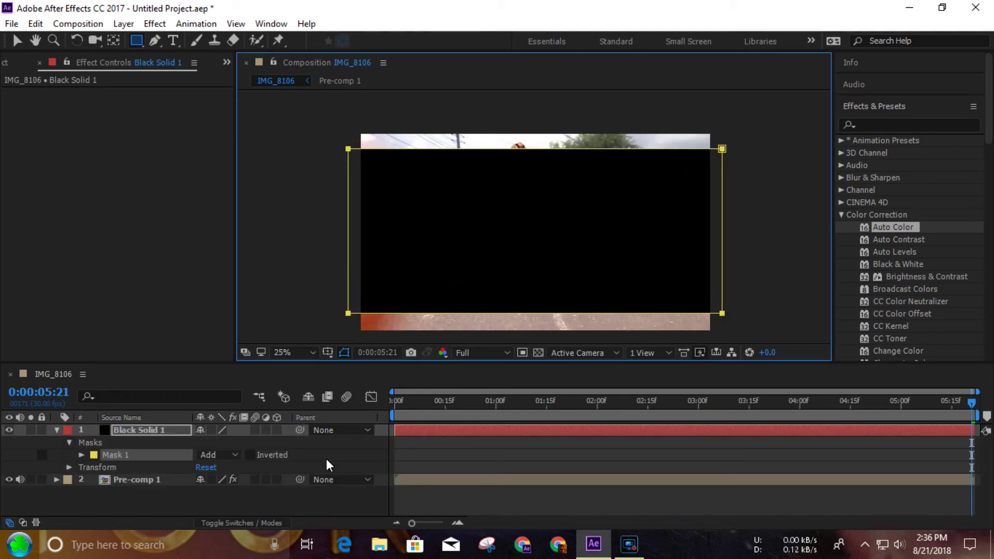
left_click(250, 456)
left_click(210, 501)
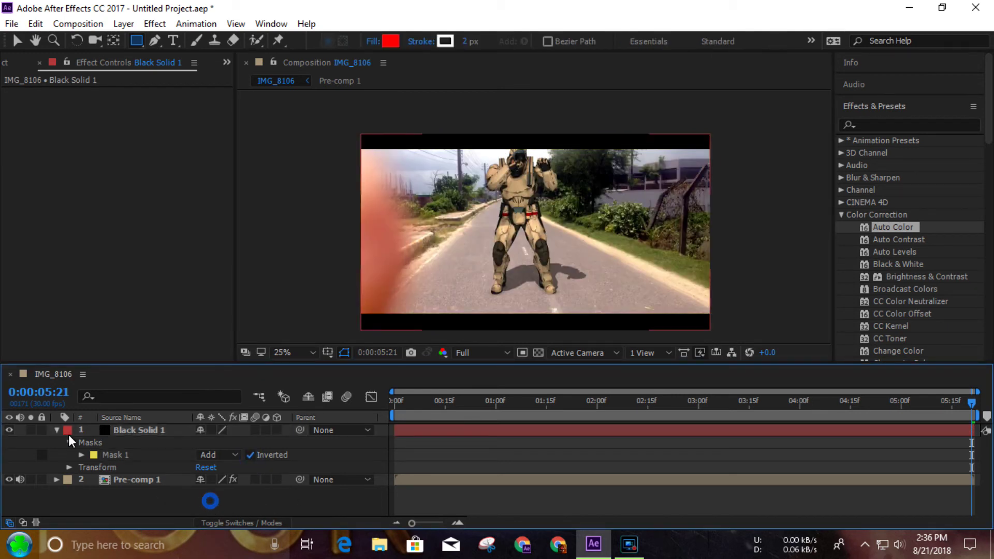
left_click(57, 430)
left_click(127, 487)
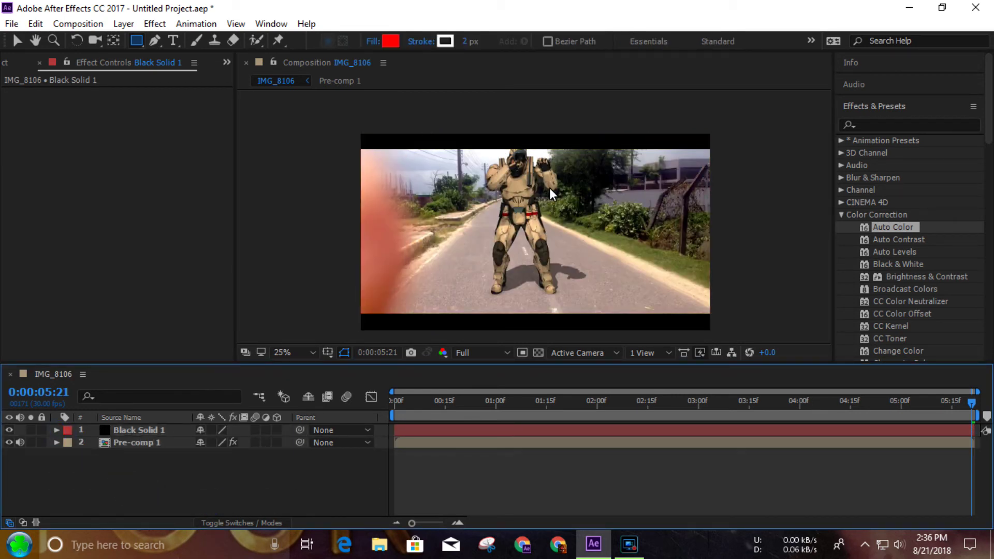
- Select Pre-comp 1 with the Selection tool and reveal its Transform properties
left_click(823, 446)
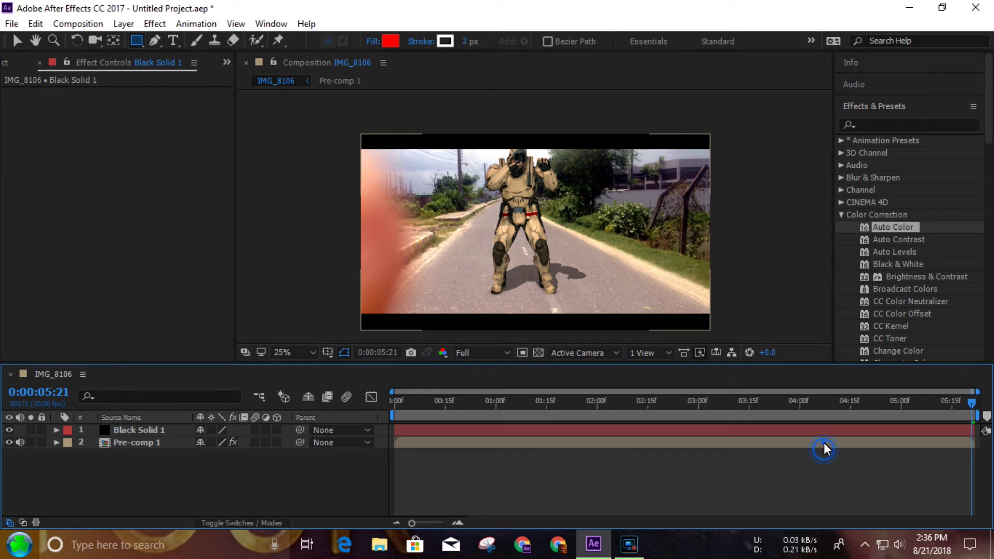
key("v")
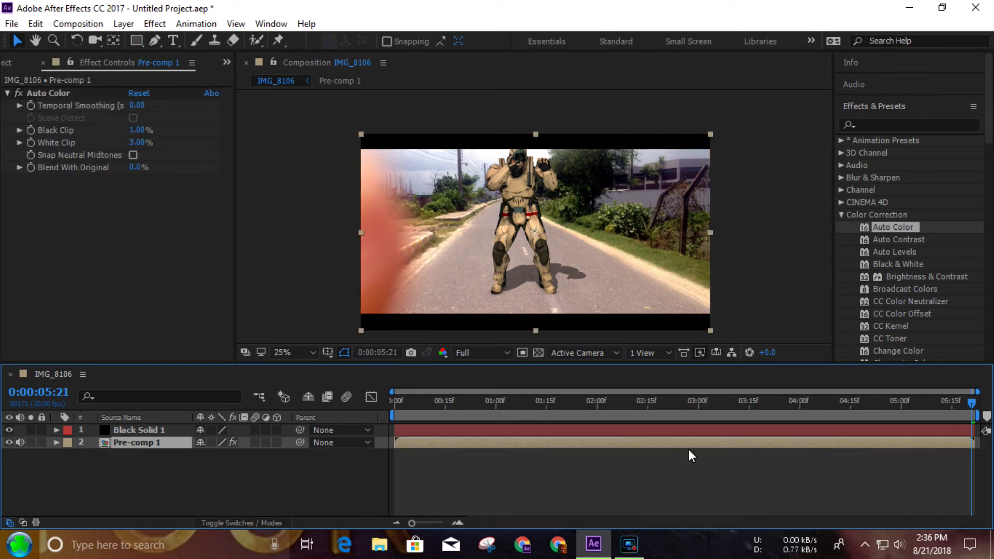
left_click(56, 443)
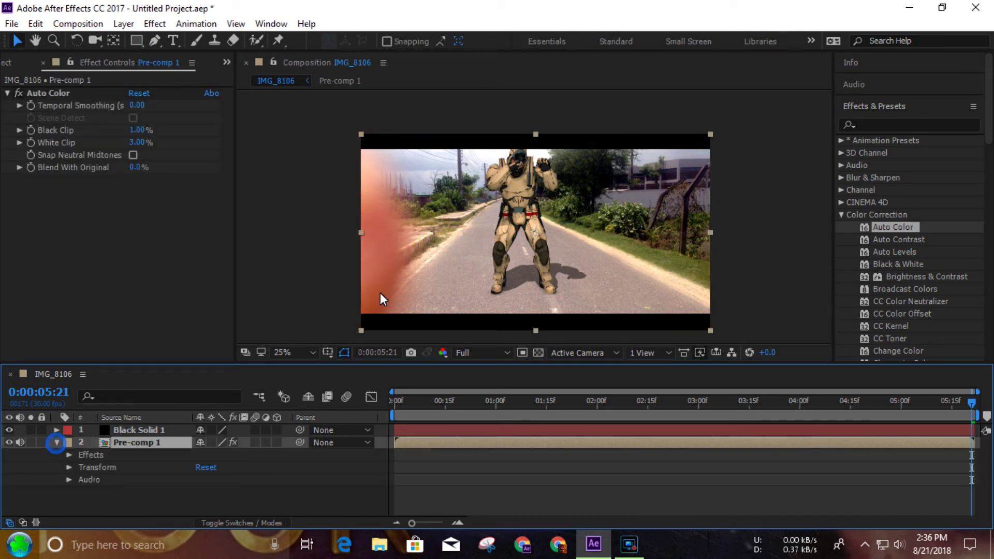
left_click(69, 468)
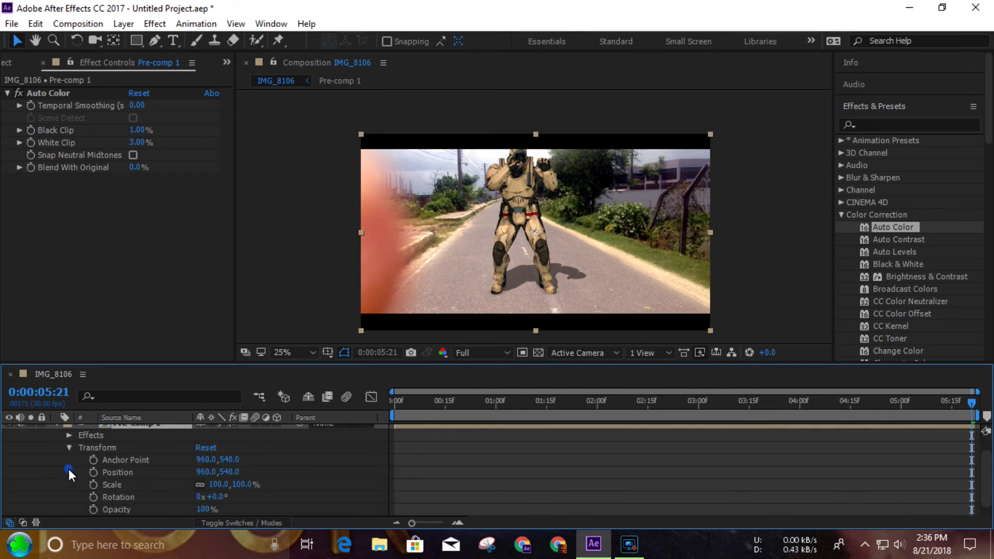